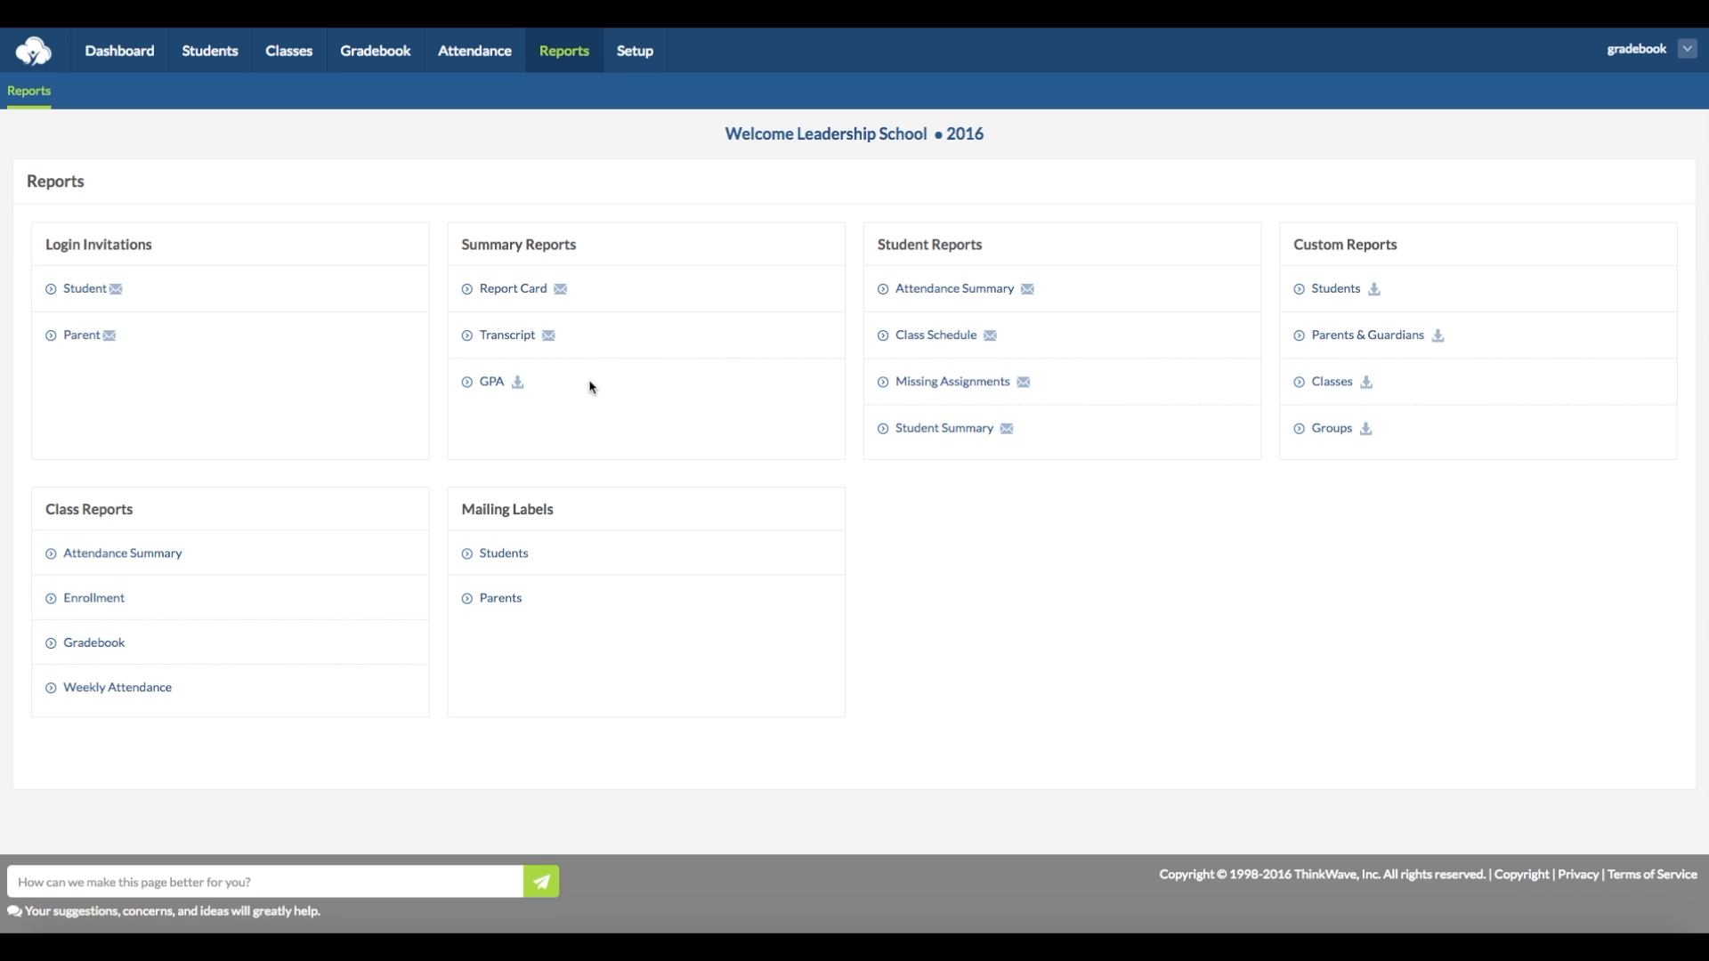
- Open the Report Card summary report and set it to run by class for Algebra (H), 121
click(510, 290)
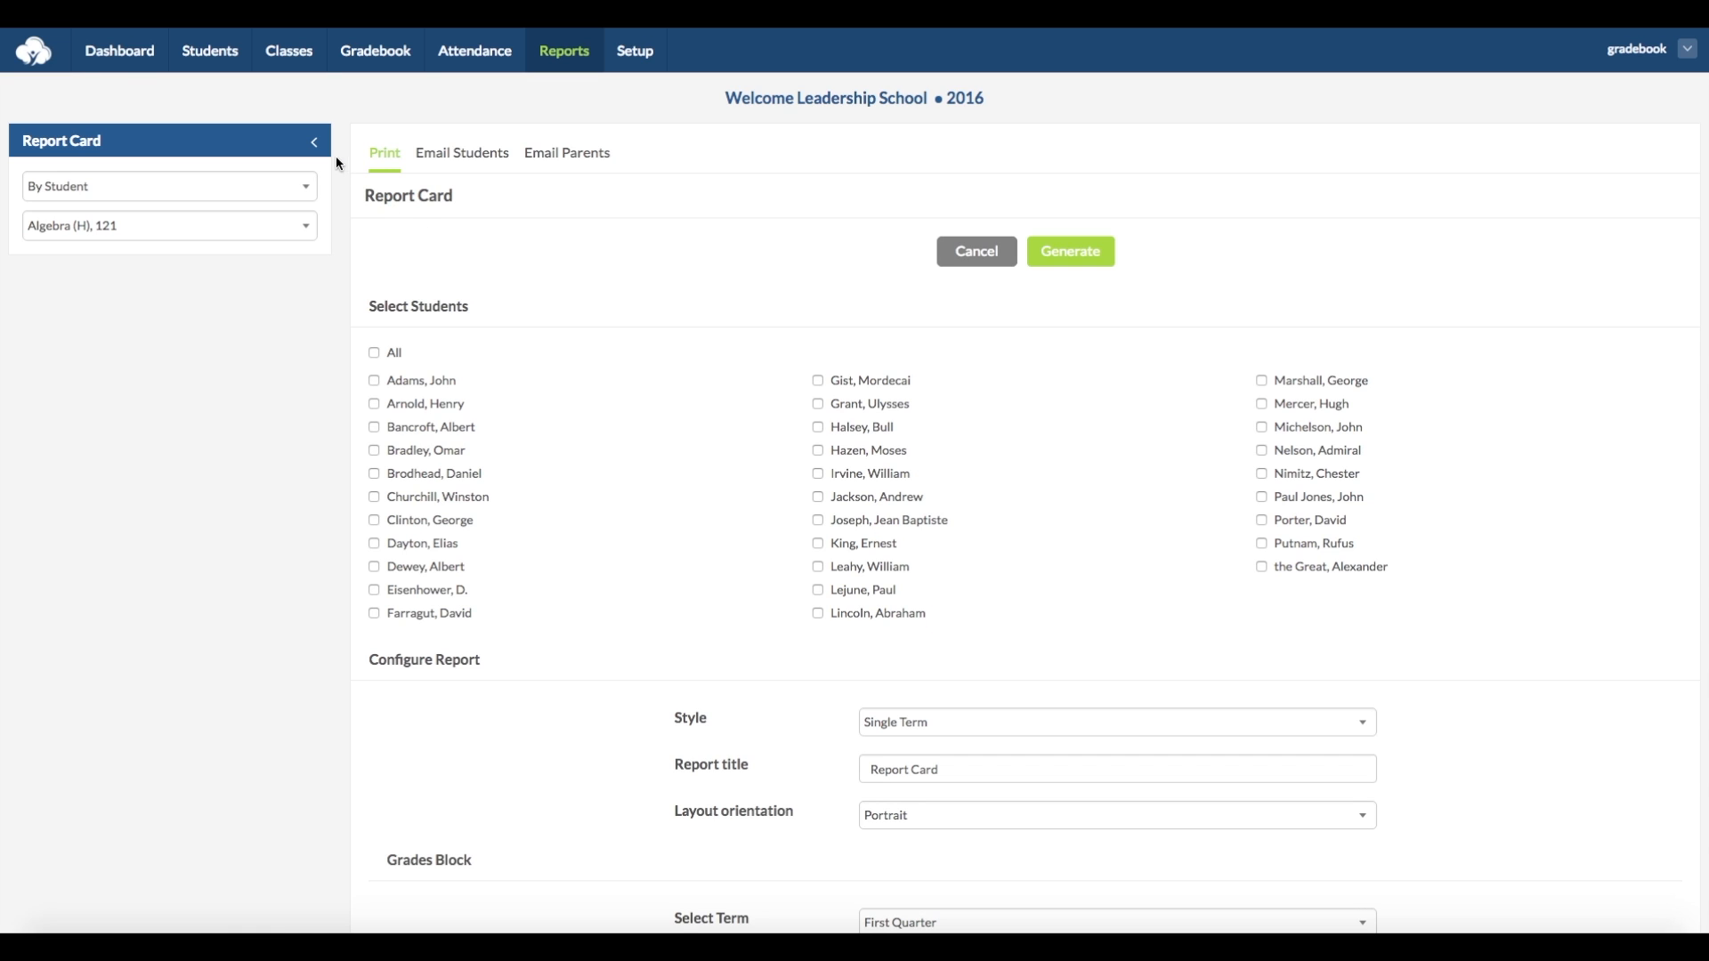
click(308, 184)
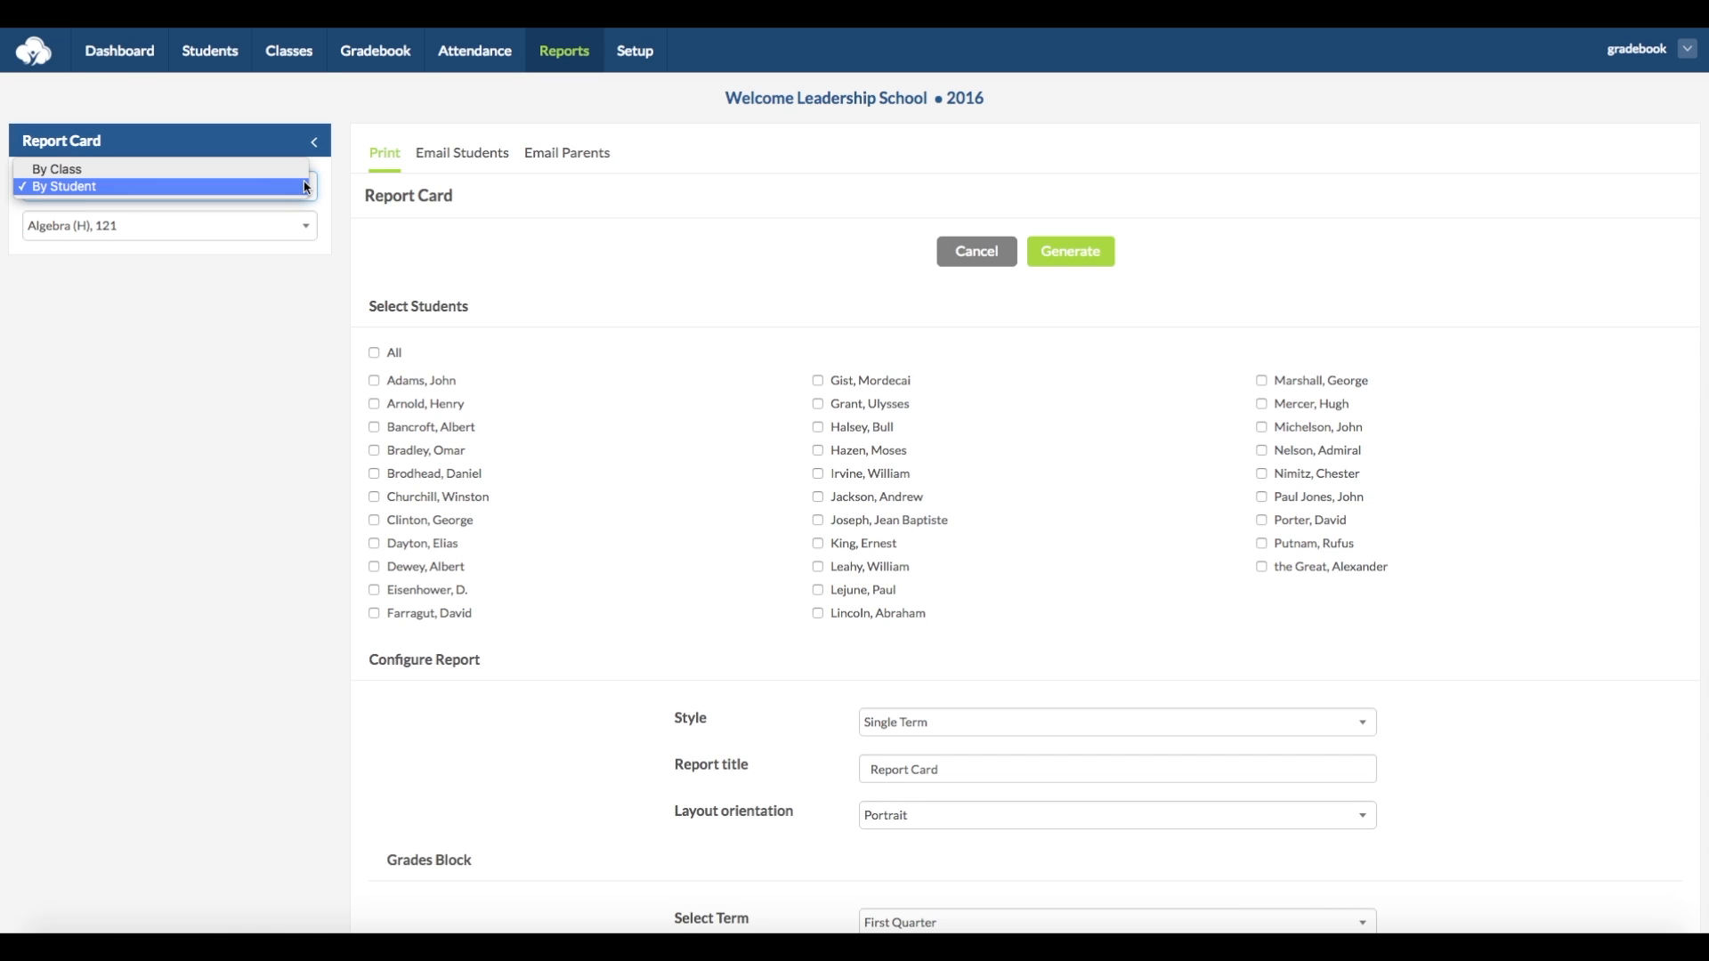
click(304, 168)
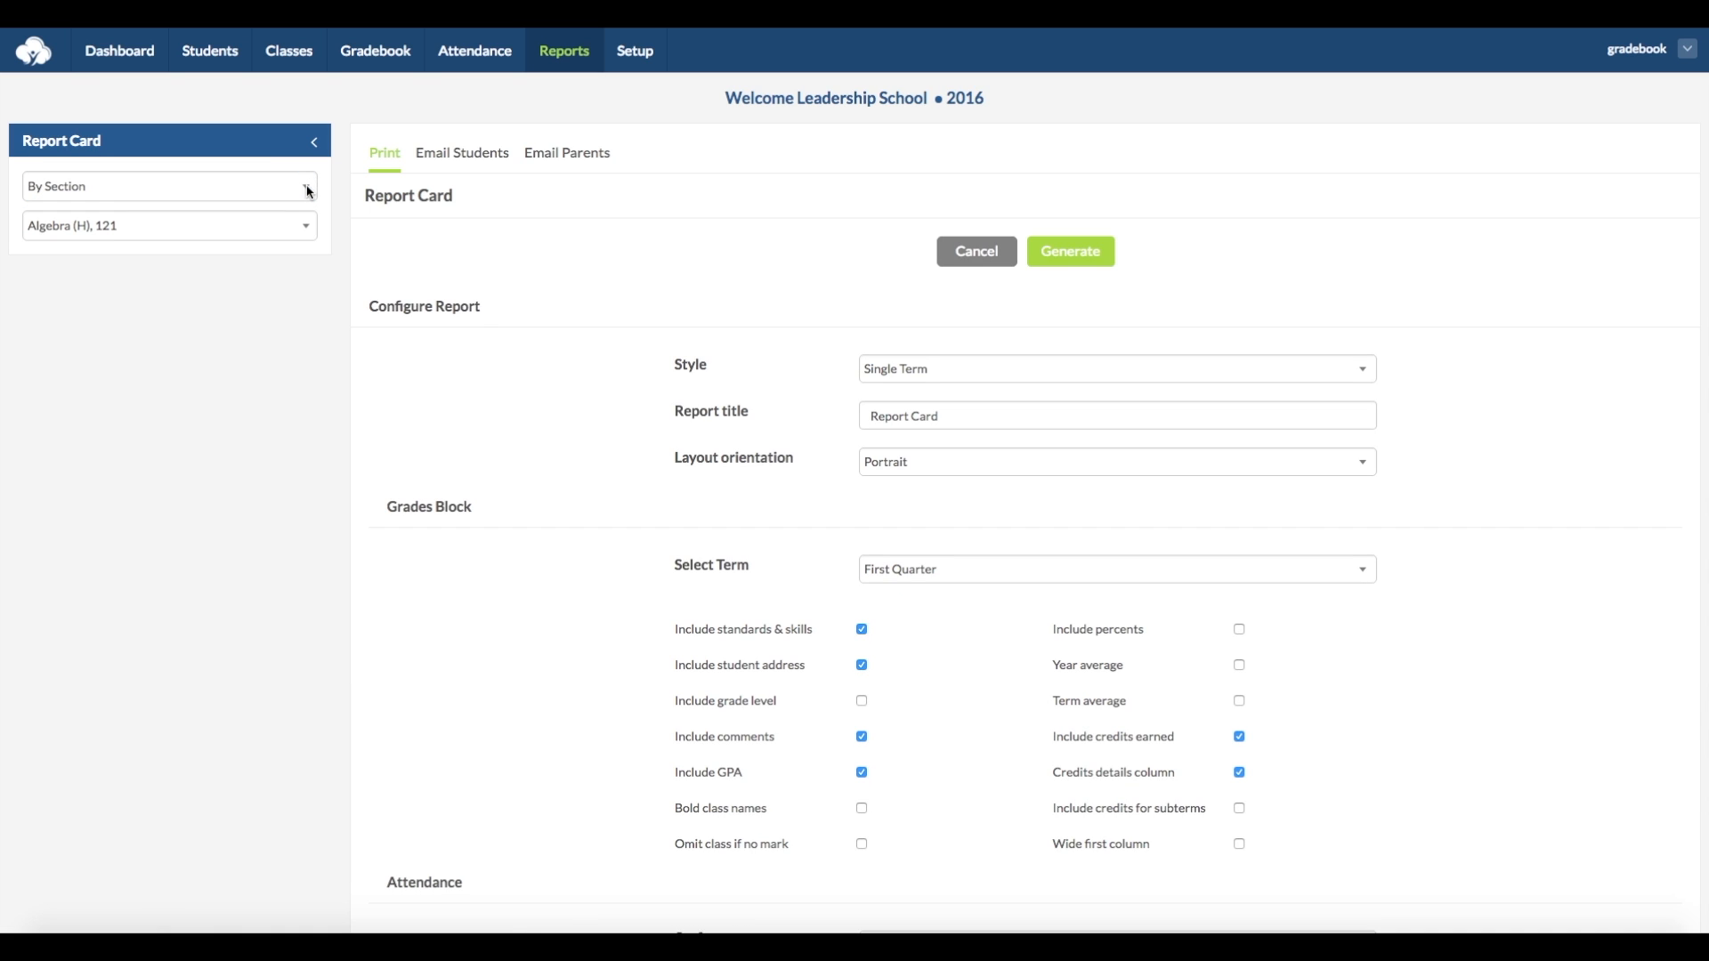
click(302, 224)
click(611, 269)
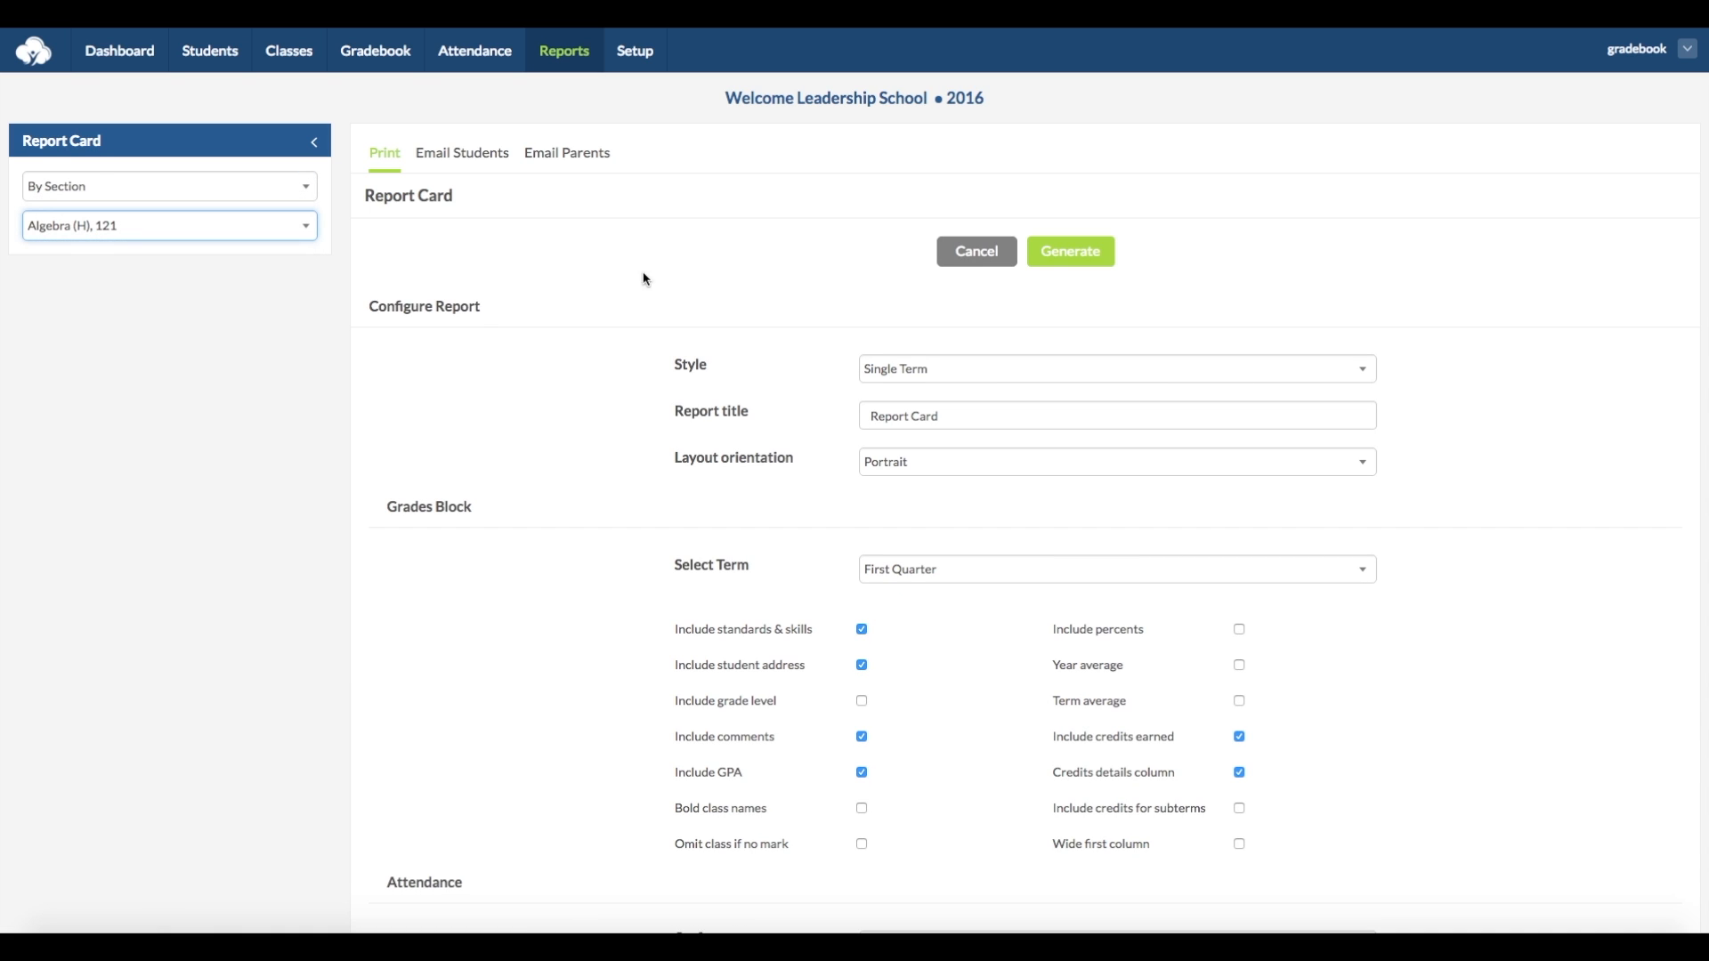
- Check the available report styles and change the report title to Progress Report
click(1050, 372)
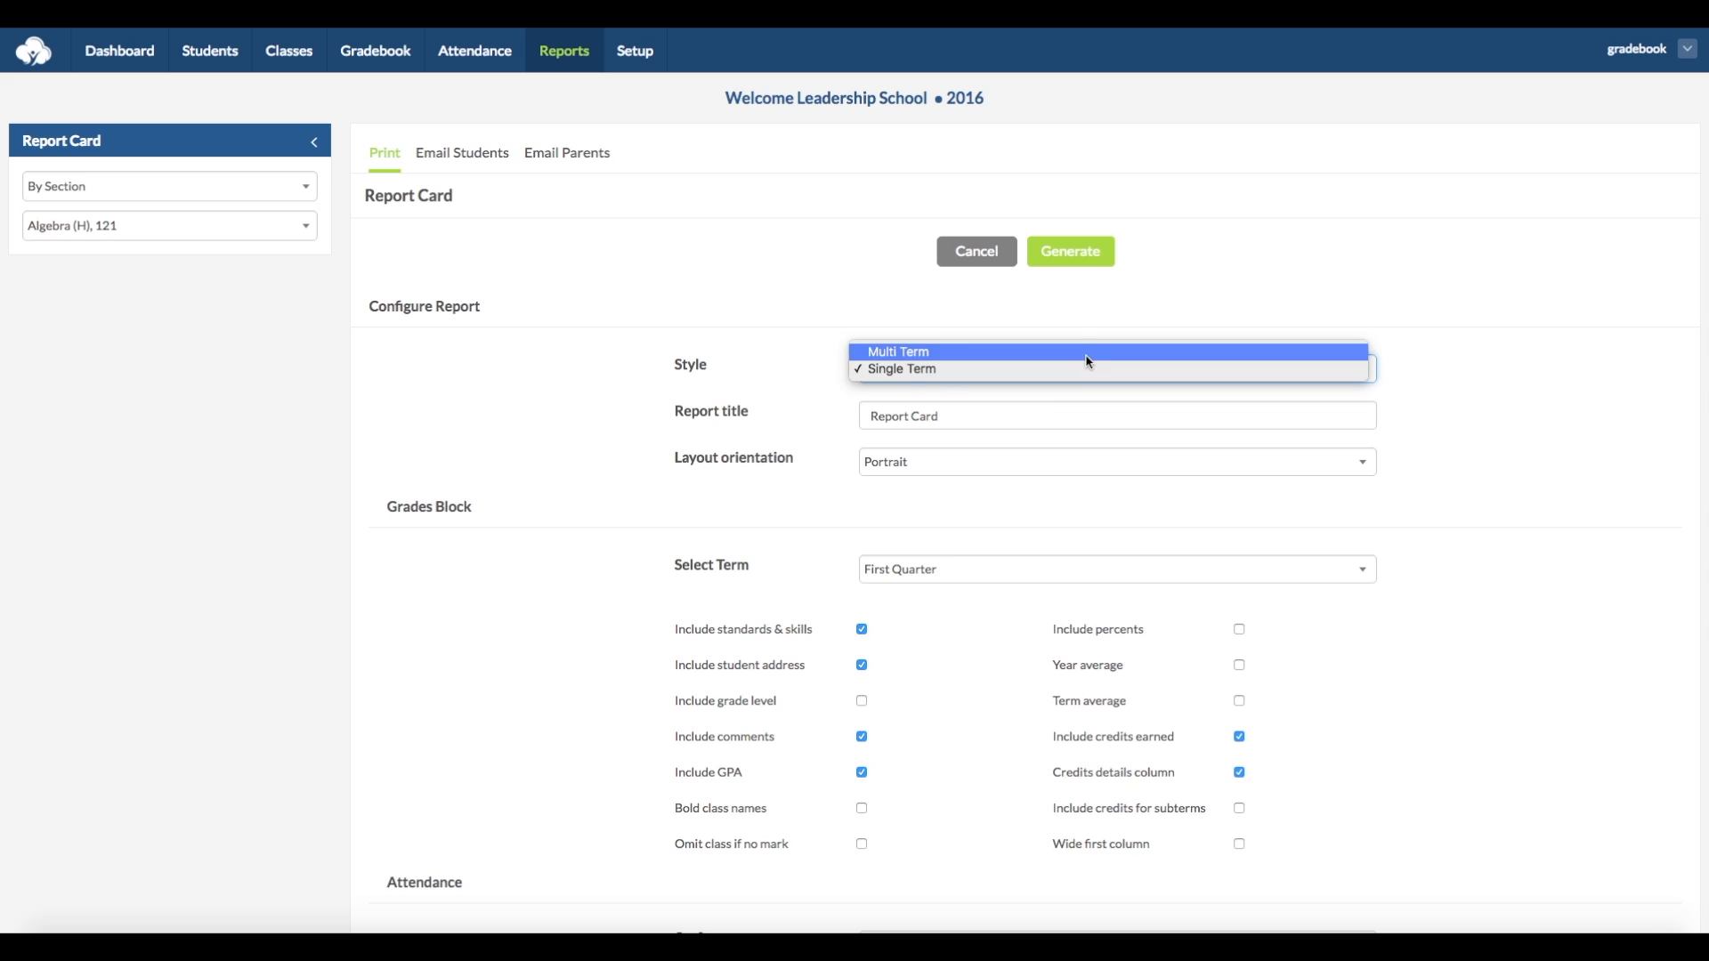
click(1073, 409)
click(1064, 411)
drag(979, 408, 813, 401)
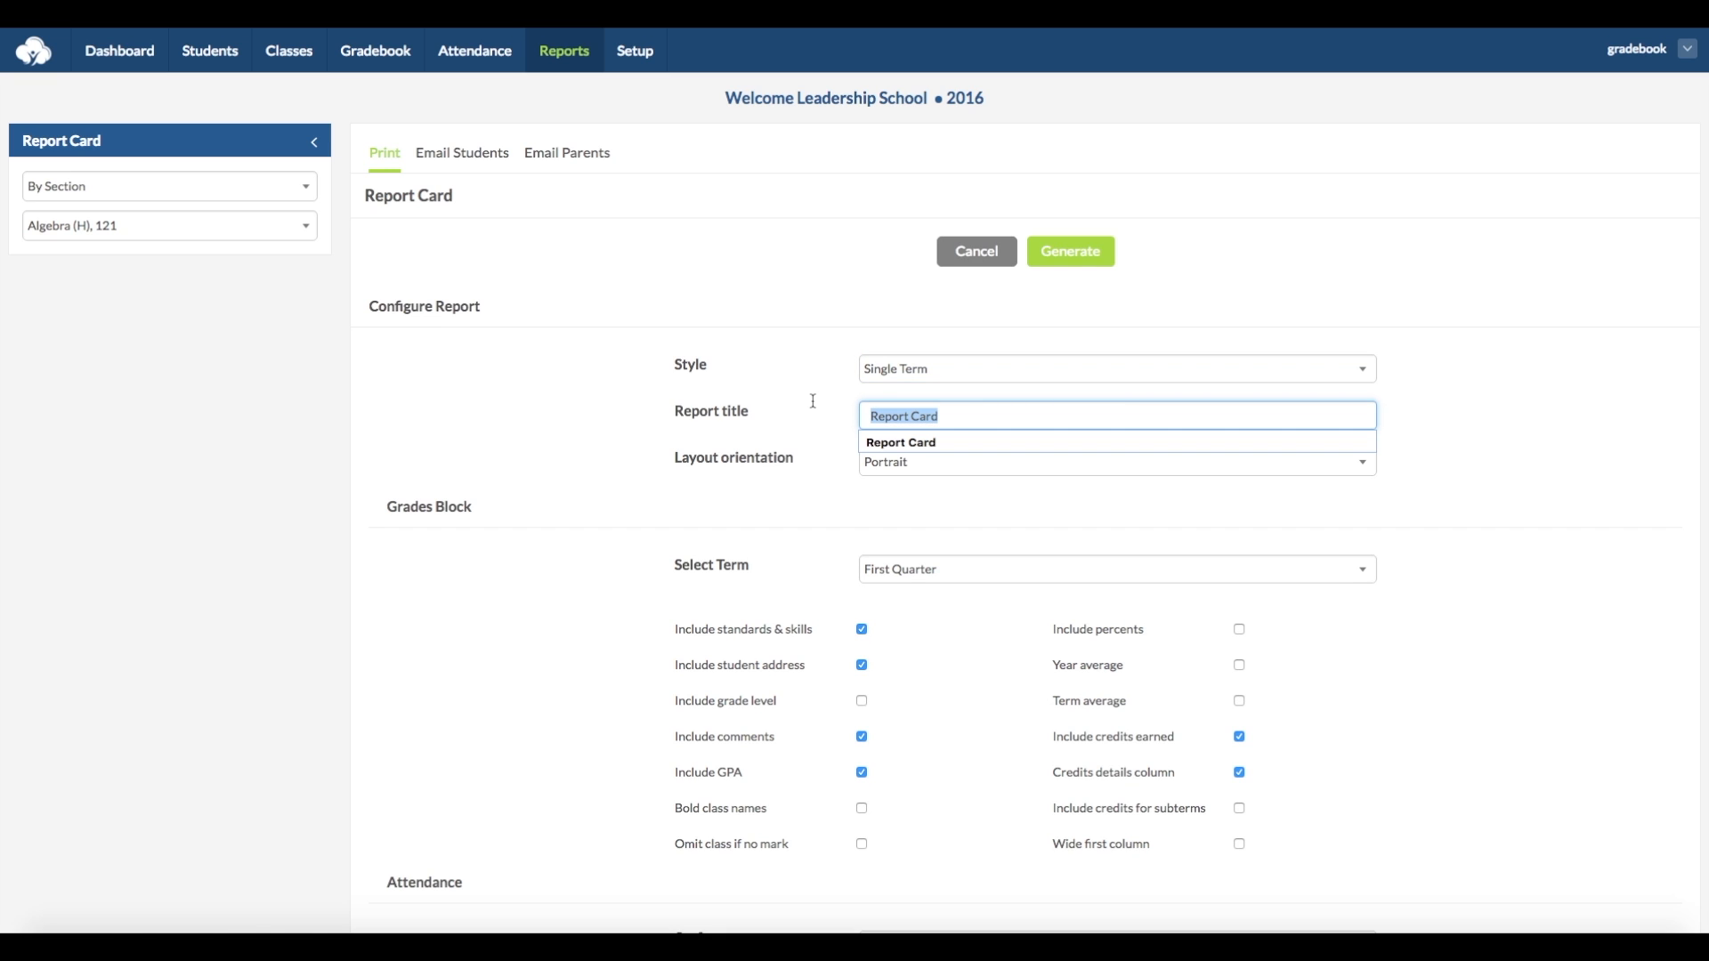
text(Progr)
key(Down)
key(Return)
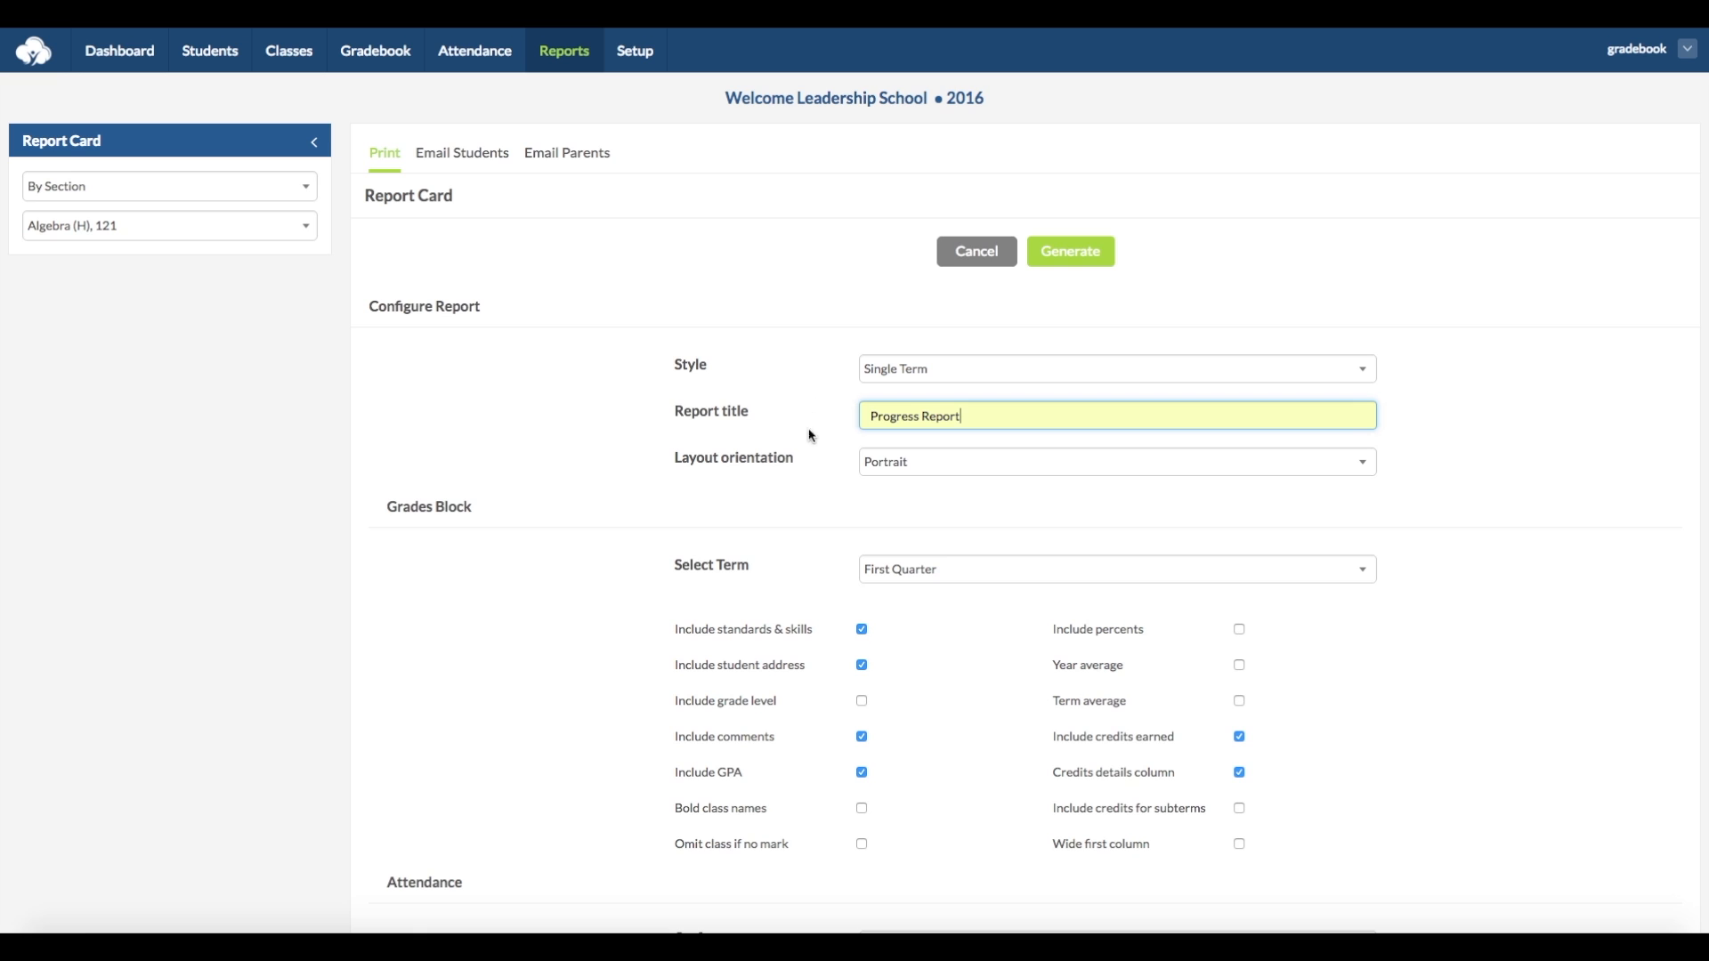
- Check the layout orientation choices and the terms available for the grades block
click(947, 457)
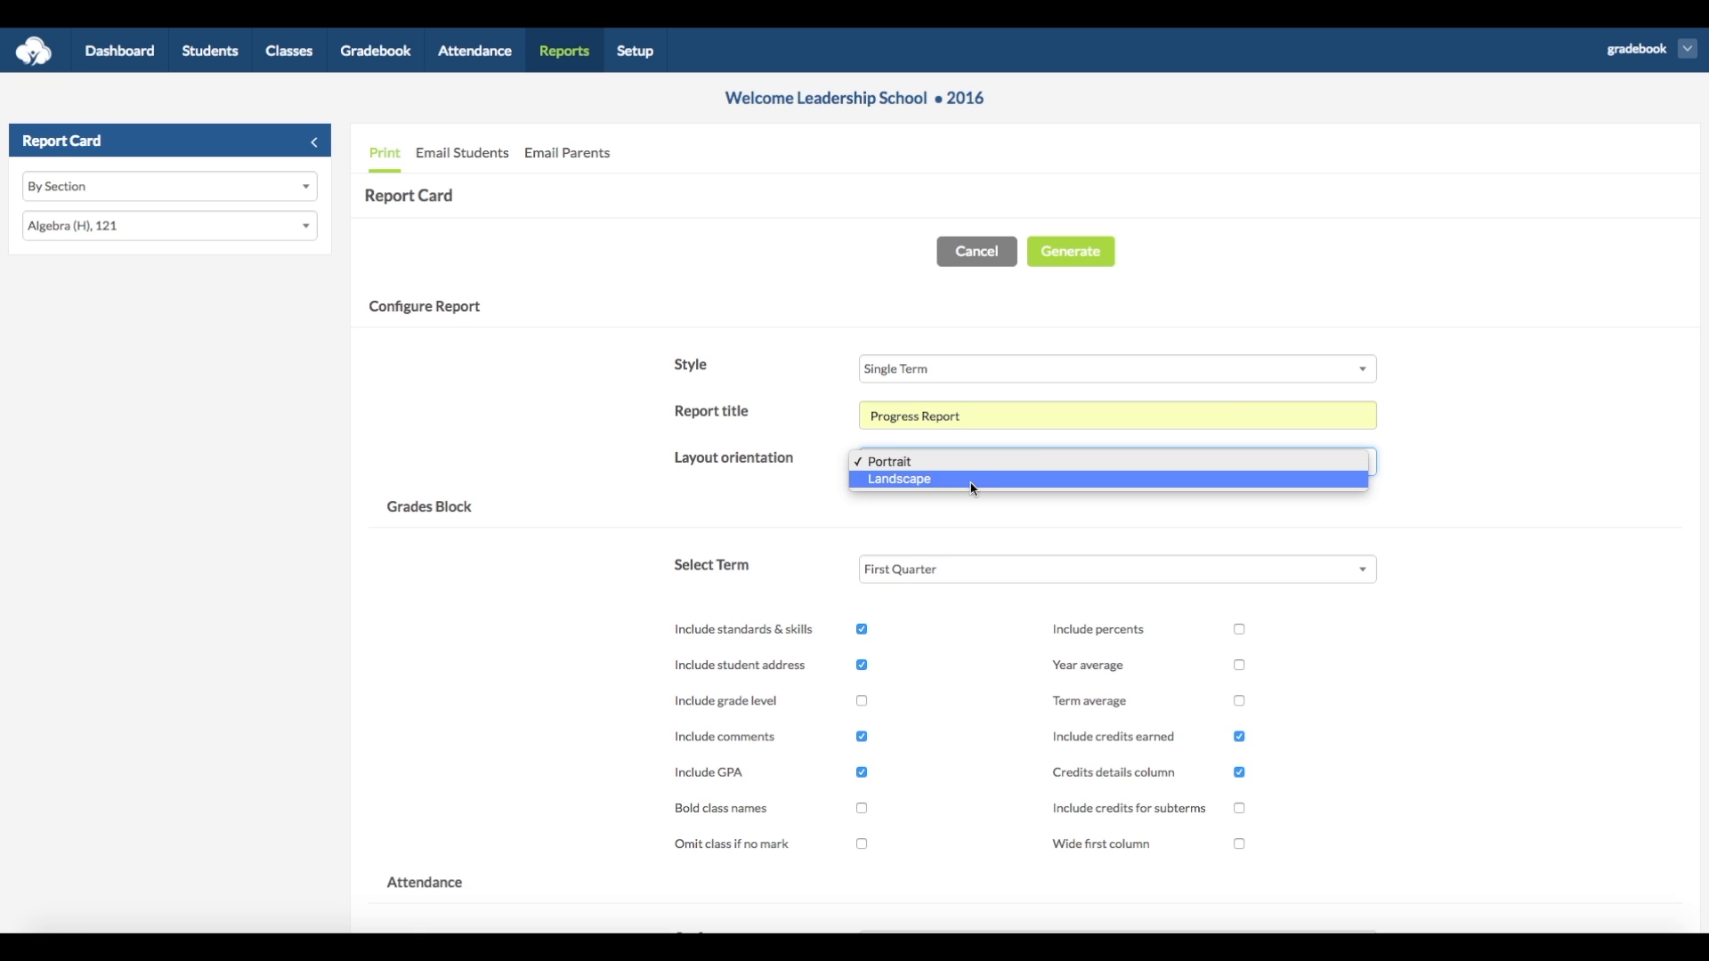
click(984, 521)
click(1075, 570)
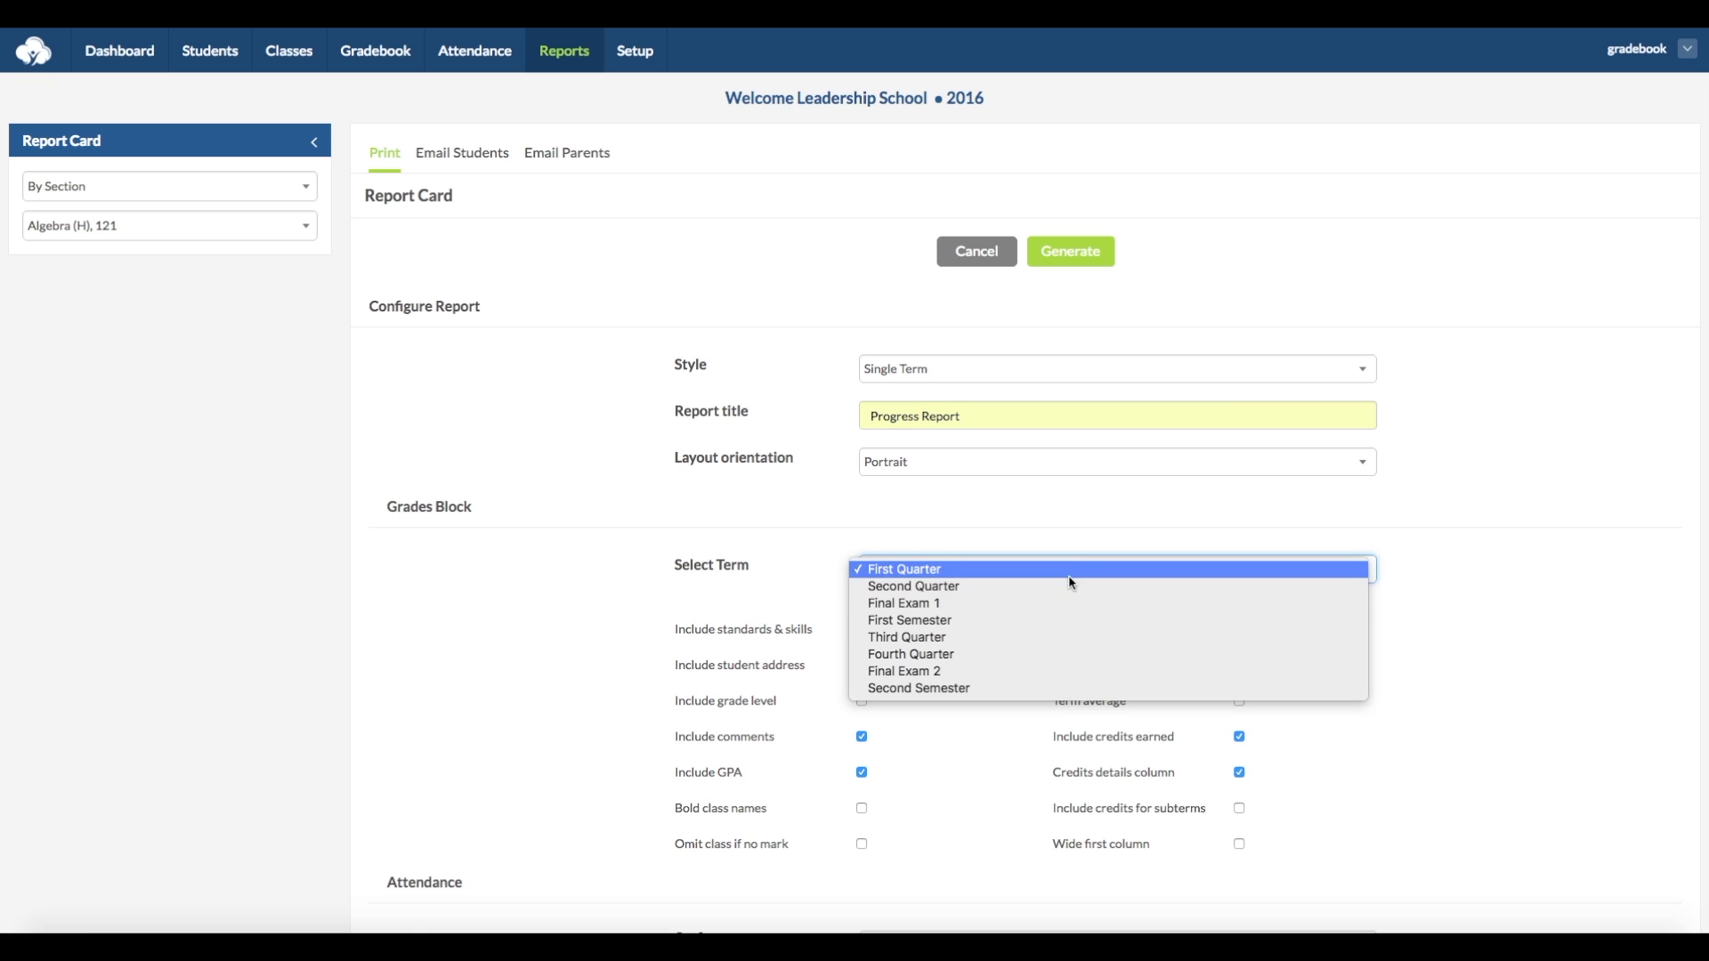
click(1064, 531)
- Review the grades block inclusion settings and the choices for showing attendance on the report card
scroll(1024, 569, down, 1)
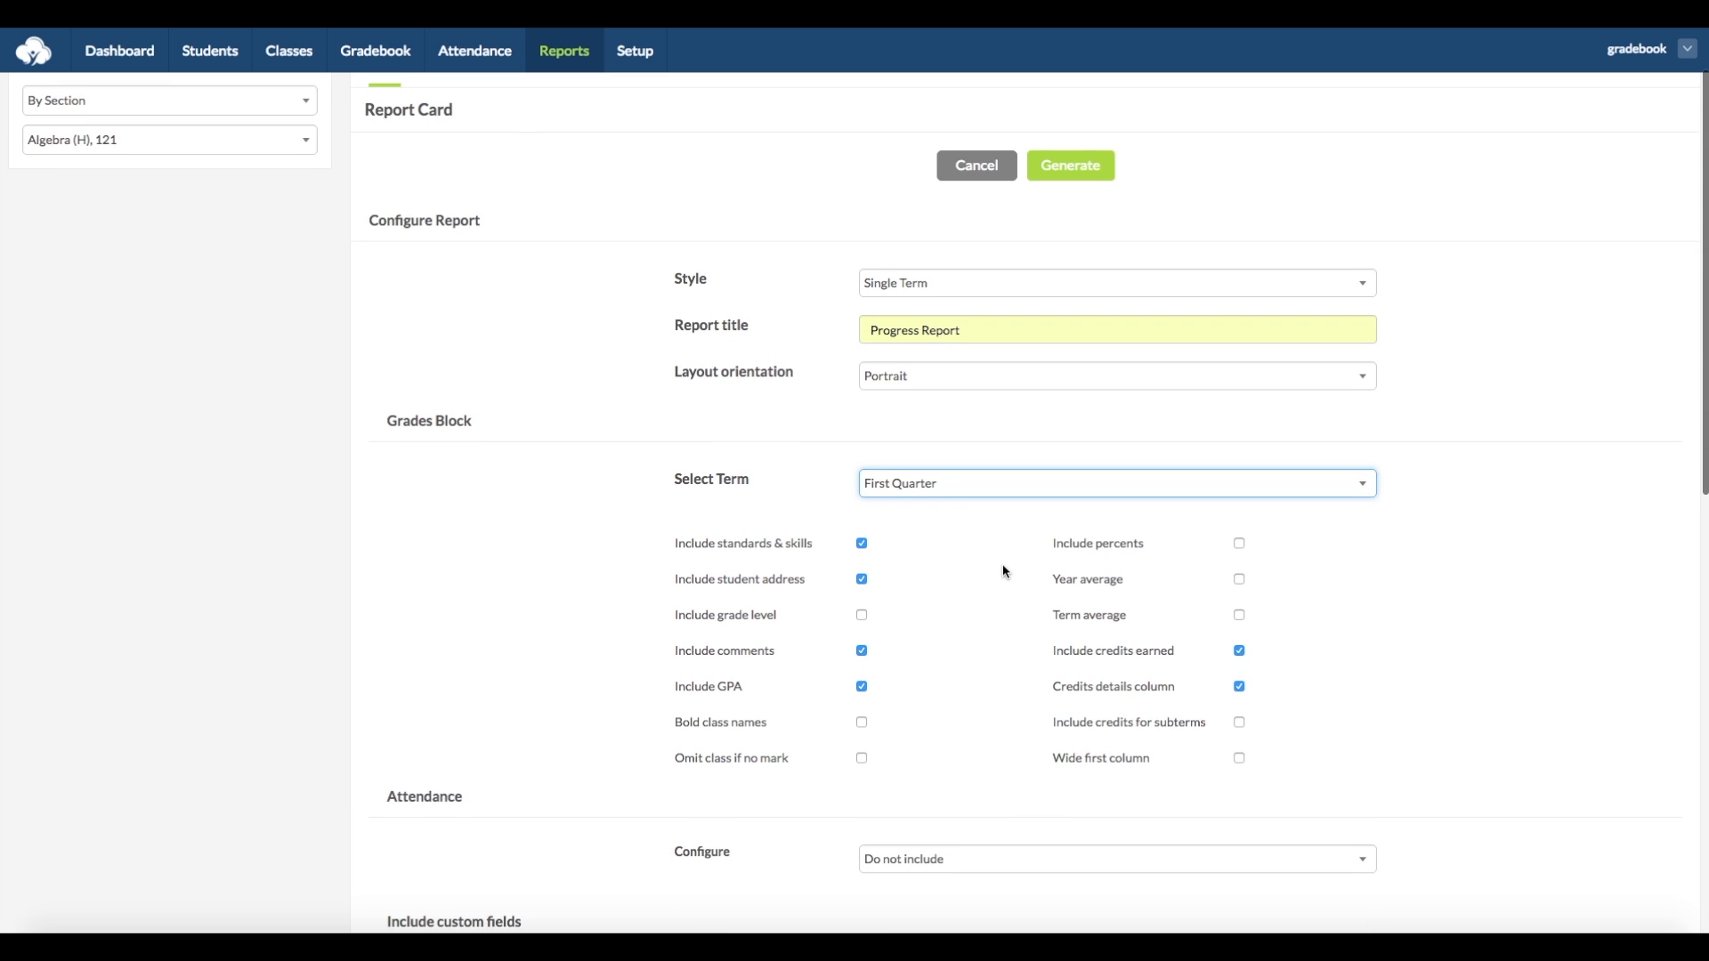
scroll(1003, 564, down, 1)
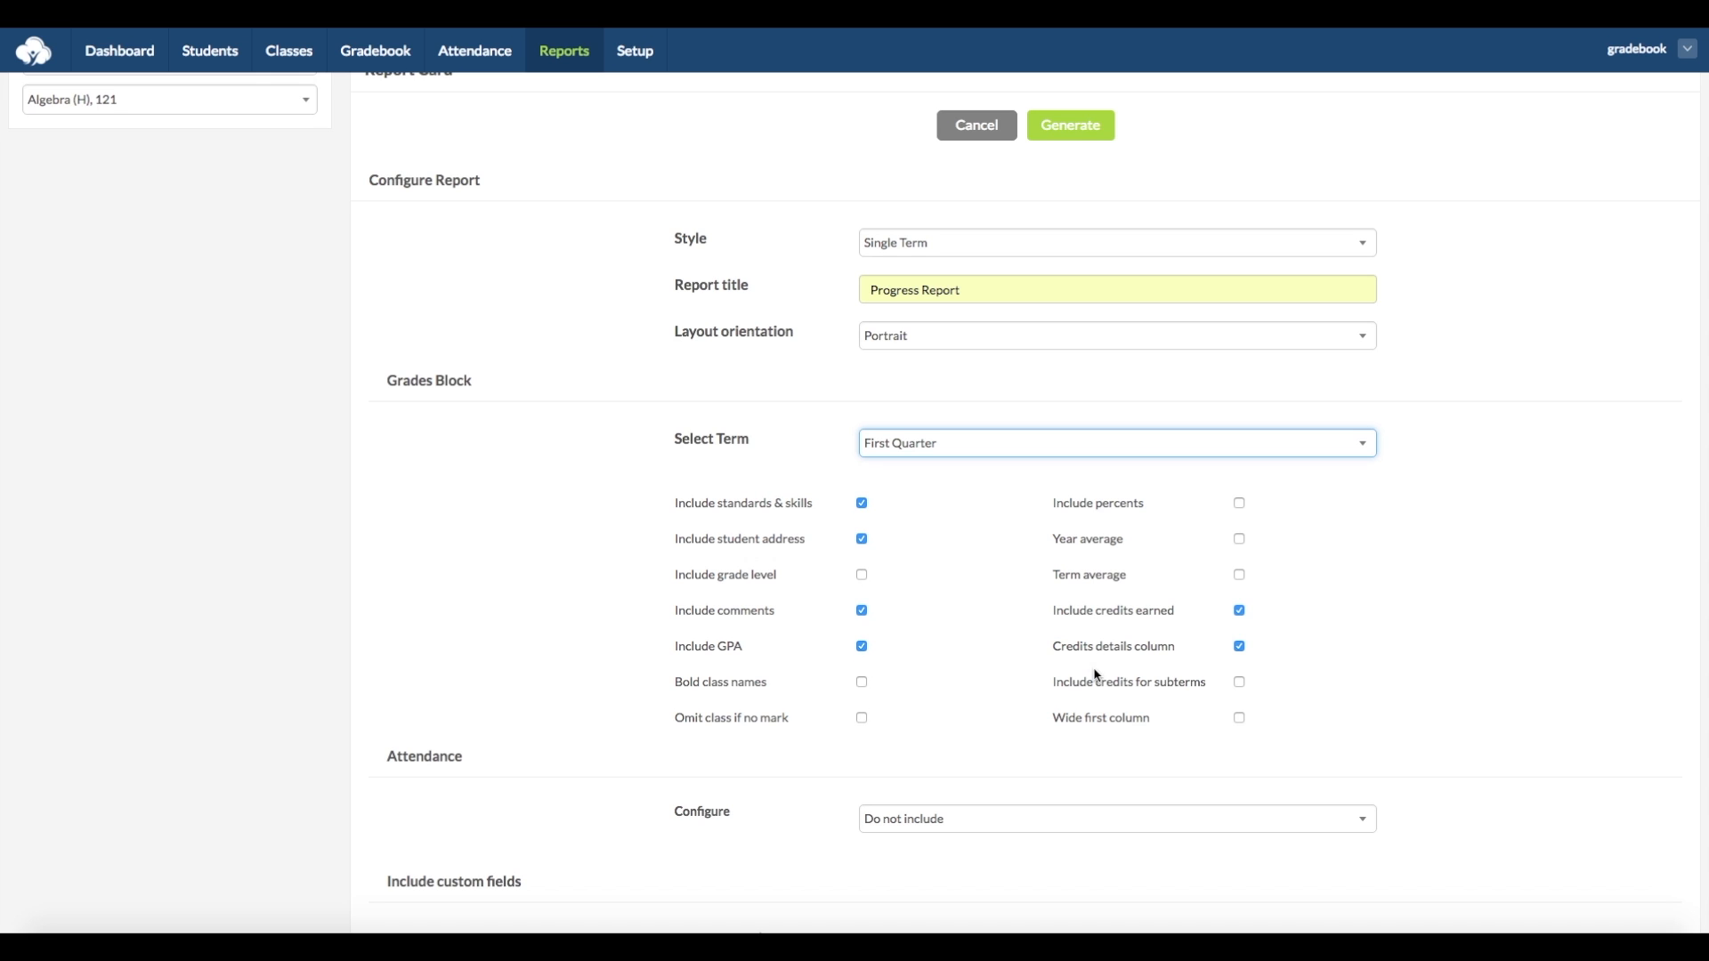
scroll(1051, 740, down, 4)
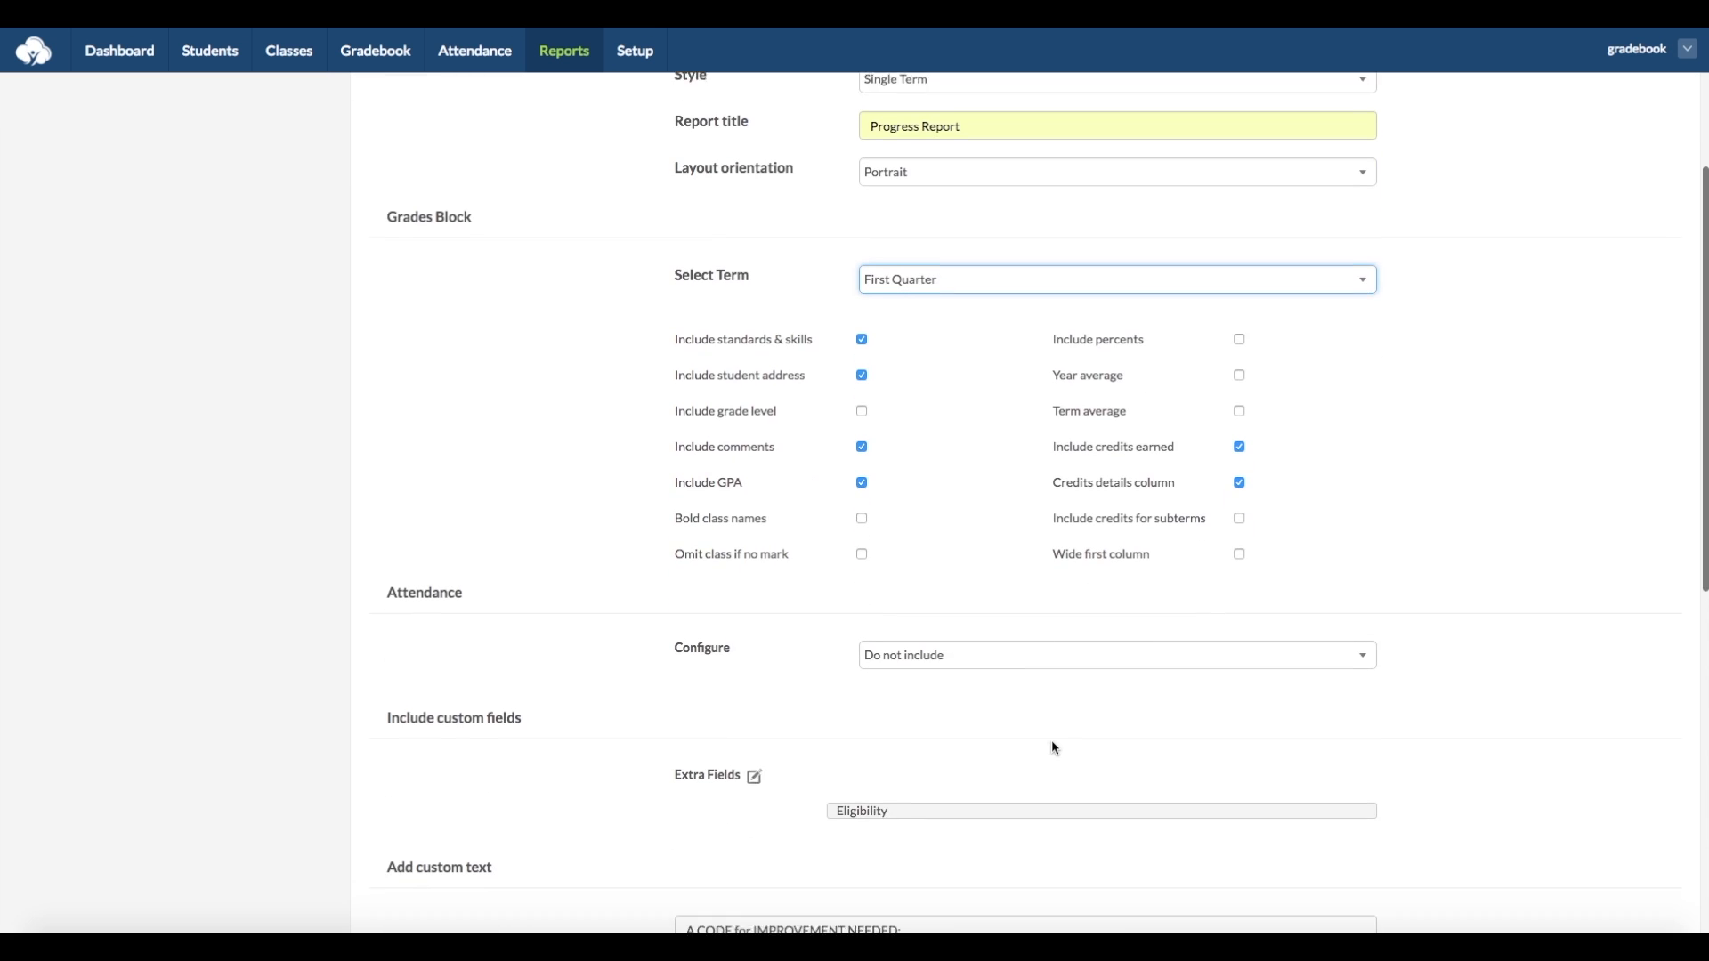
click(1030, 641)
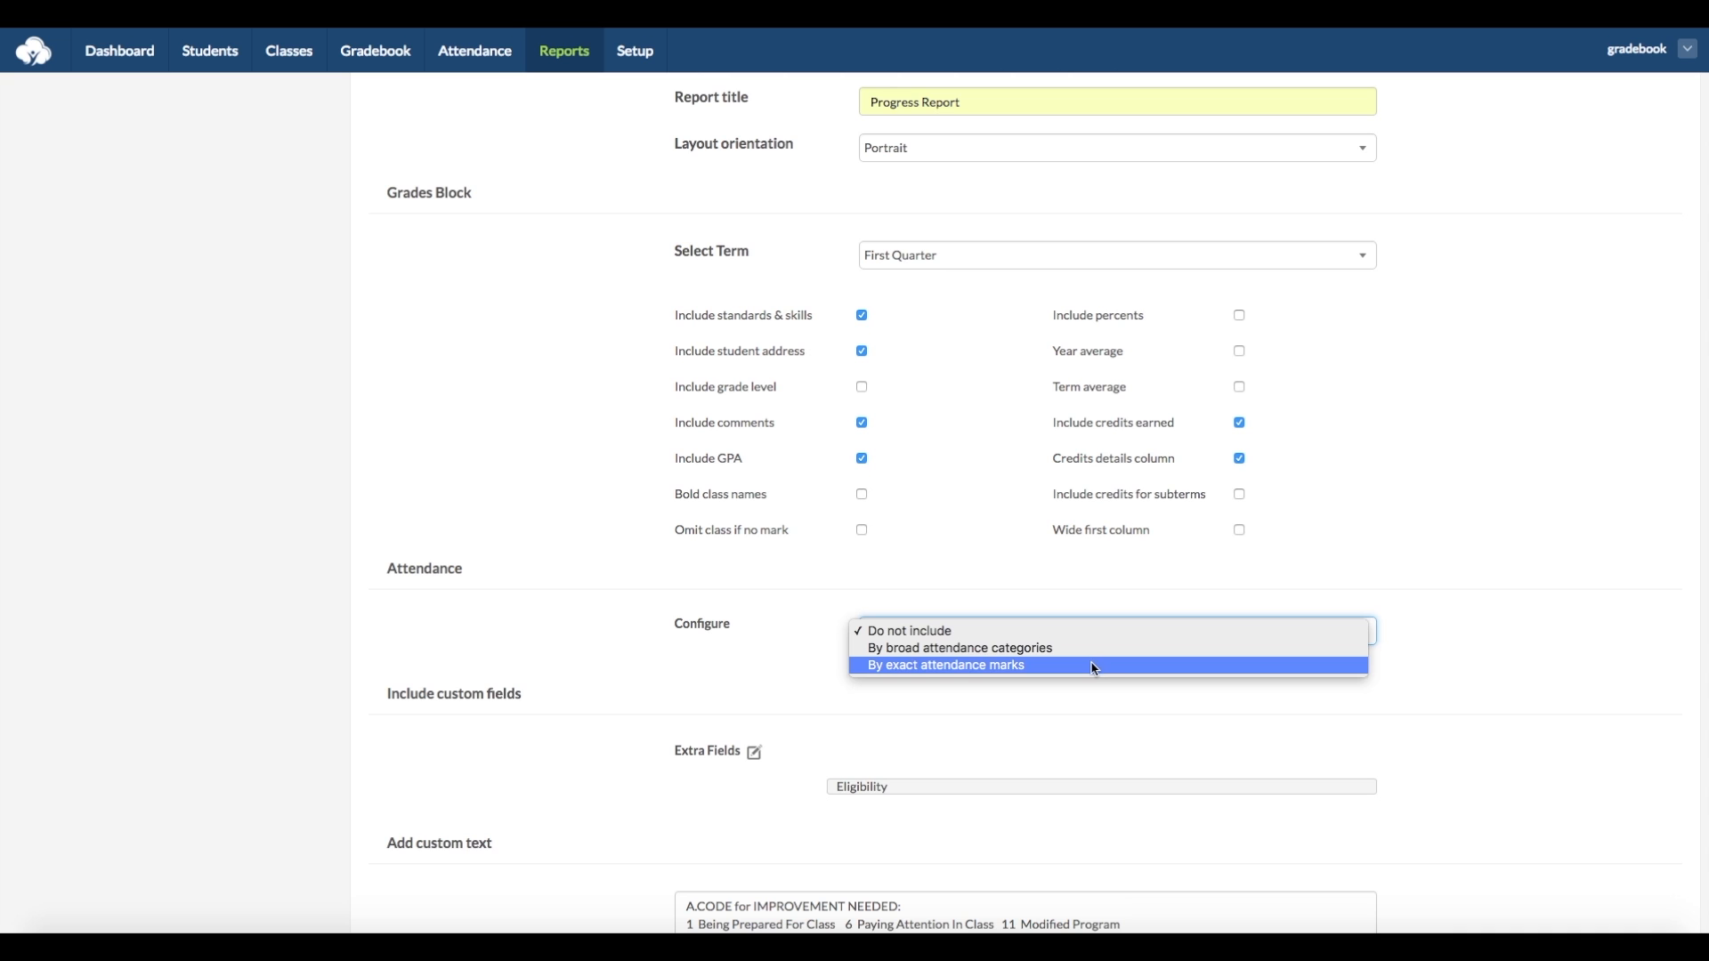
click(1031, 710)
- View the custom fields available for the report card and leave the selection without saving
scroll(1031, 710, down, 3)
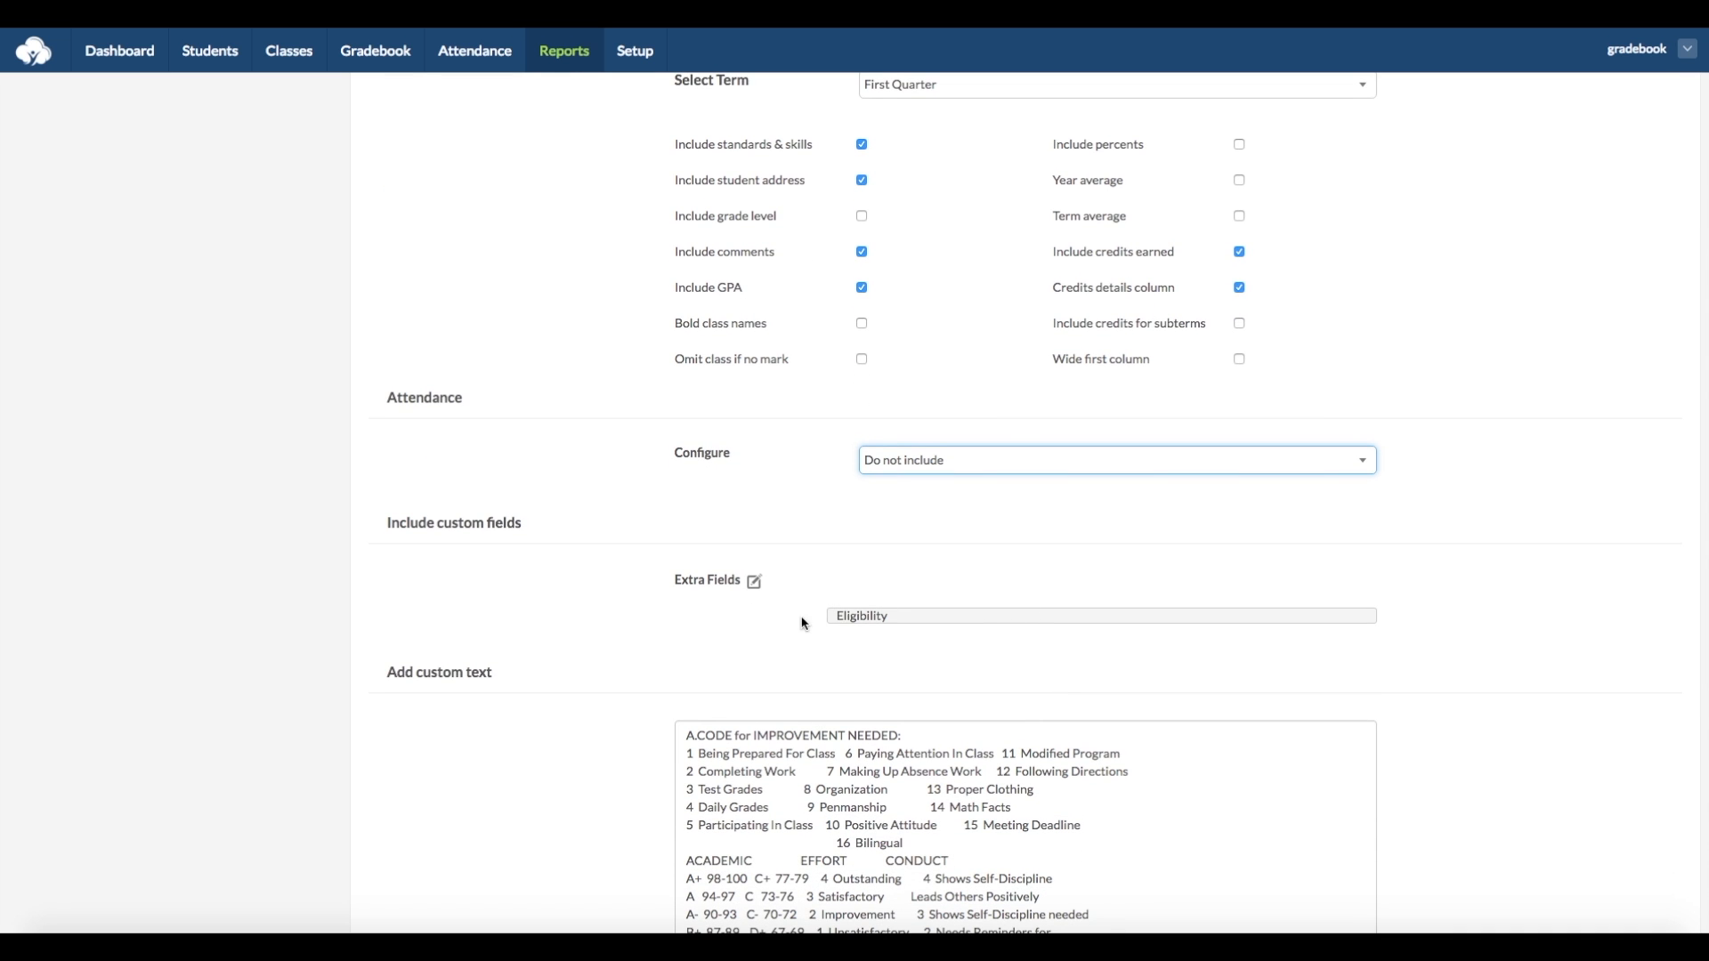
click(754, 583)
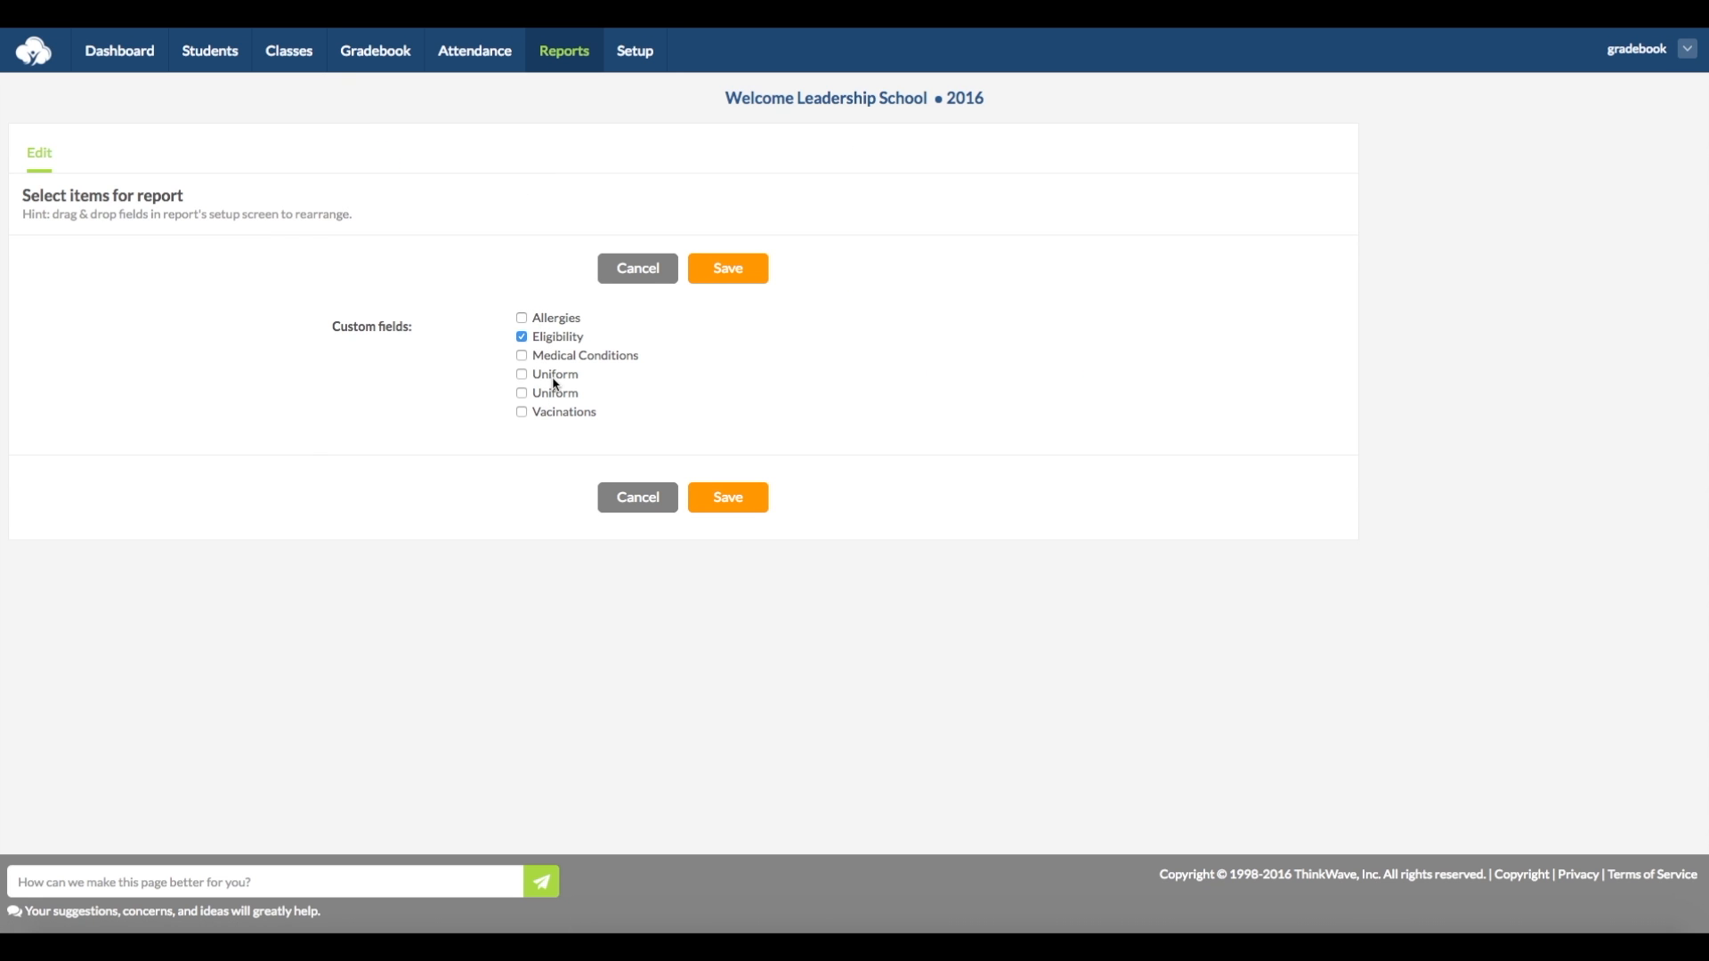
click(616, 281)
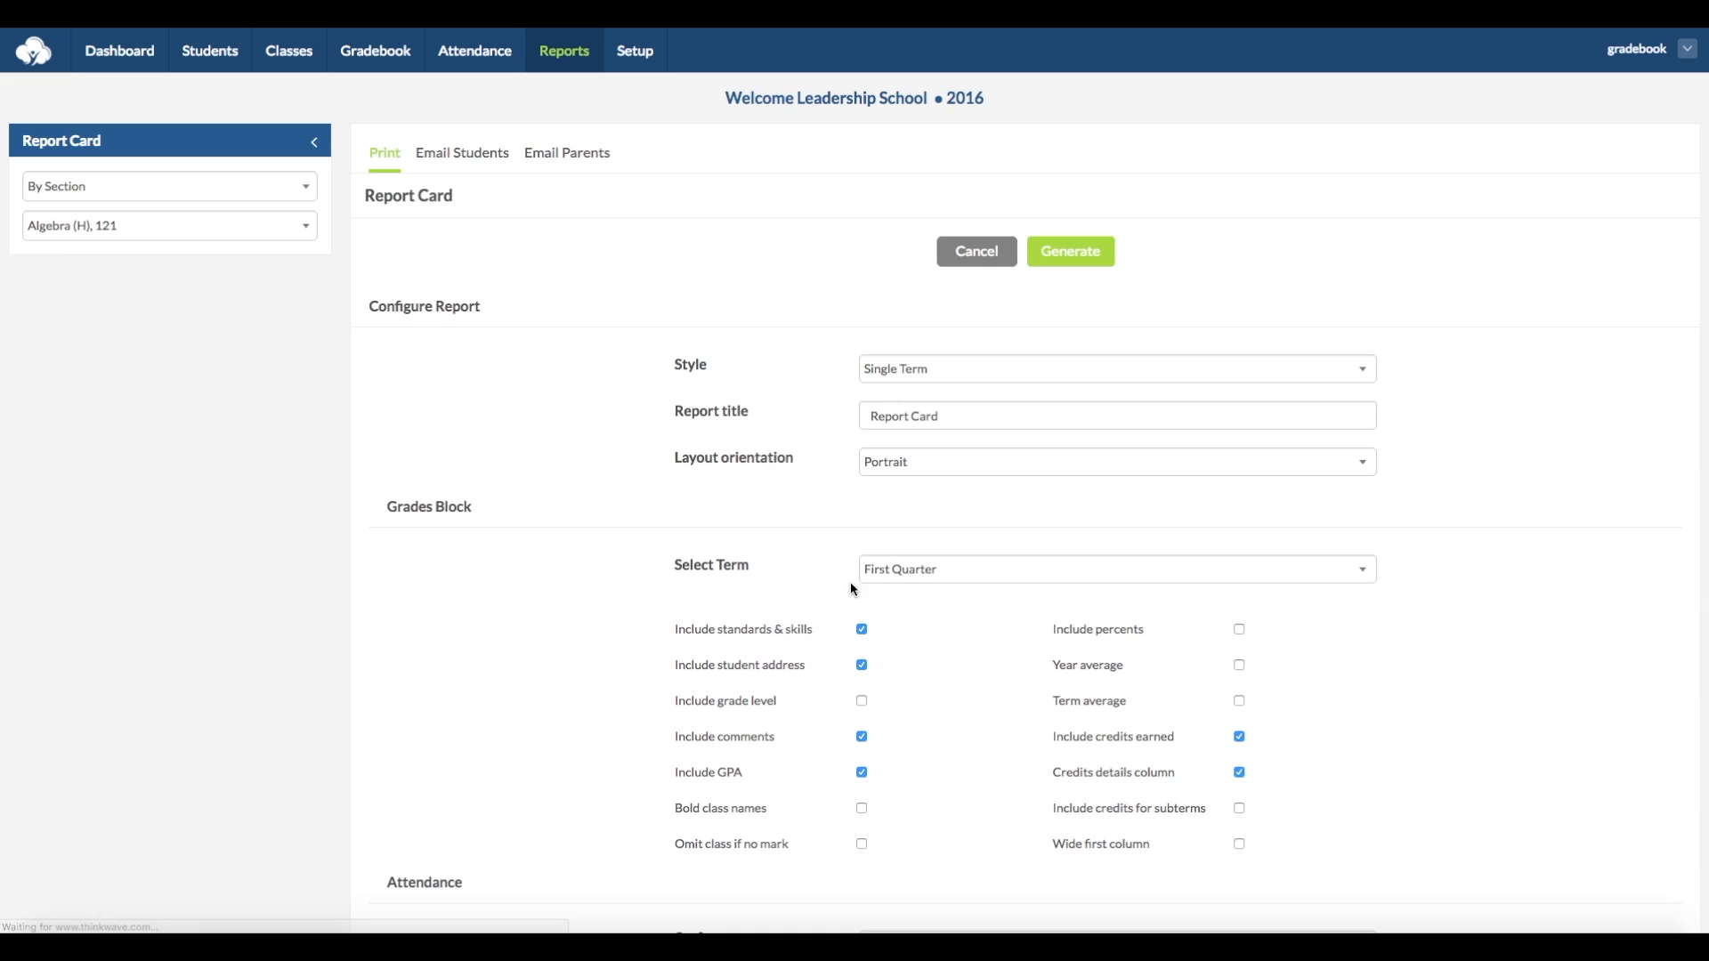
- Review the custom text and font options, and generate the report cards for the class
scroll(910, 630, down, 6)
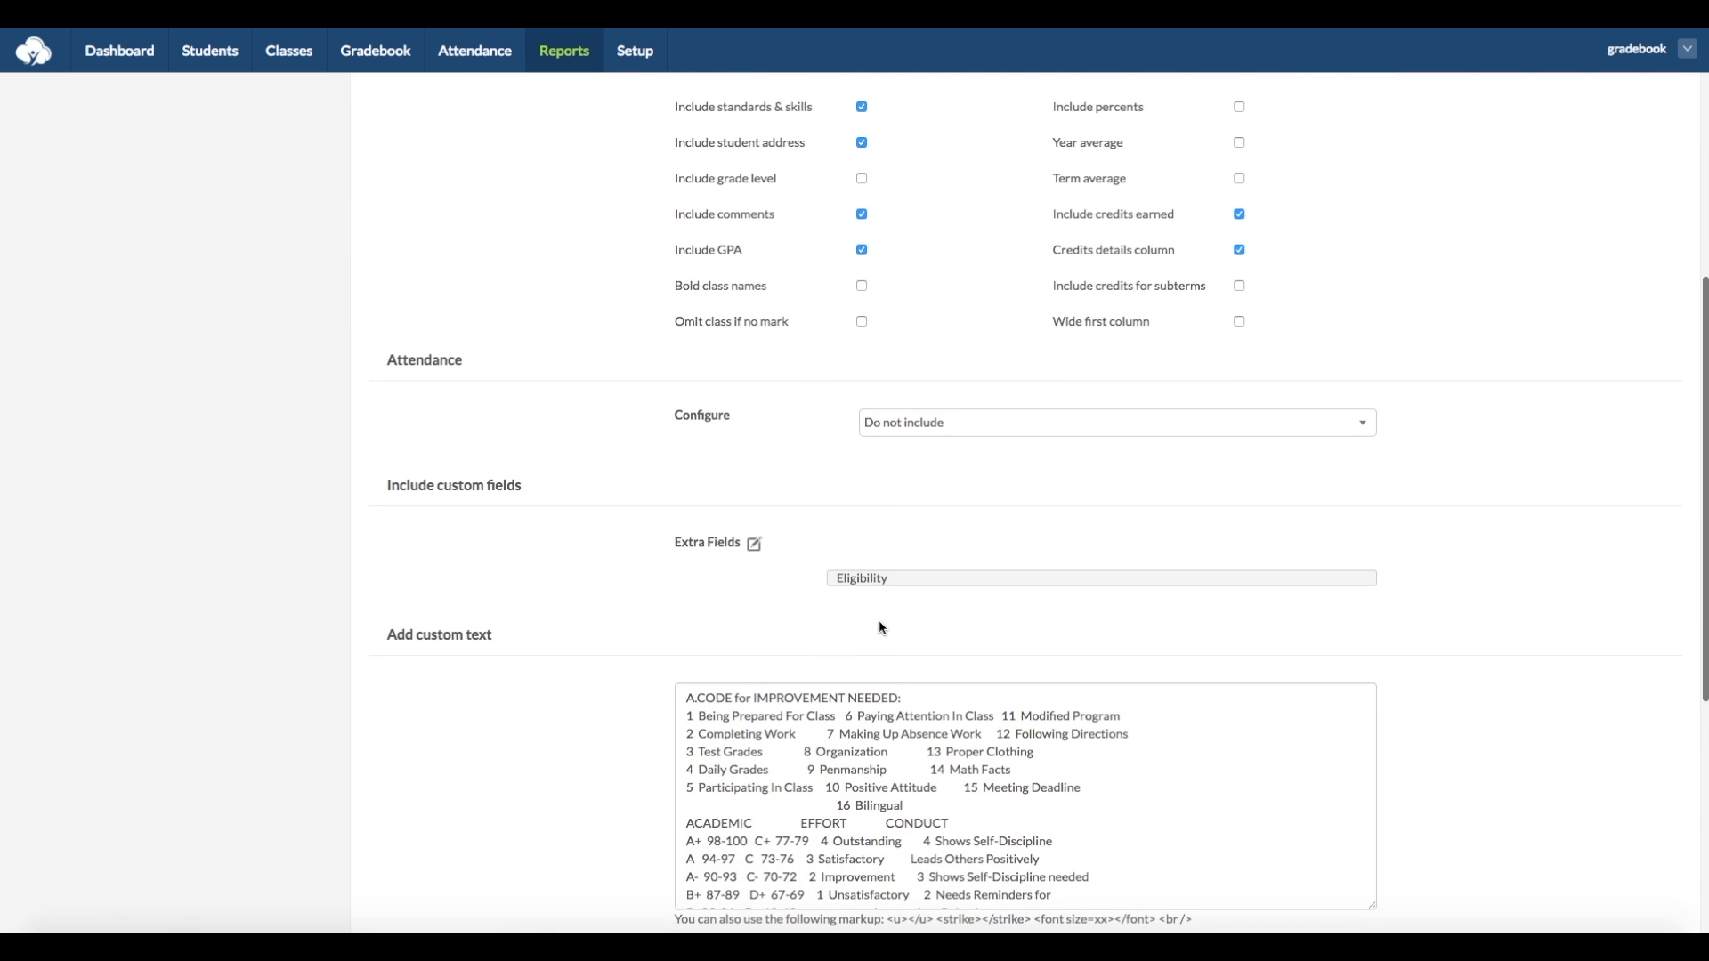
scroll(879, 625, down, 1)
scroll(630, 674, down, 1)
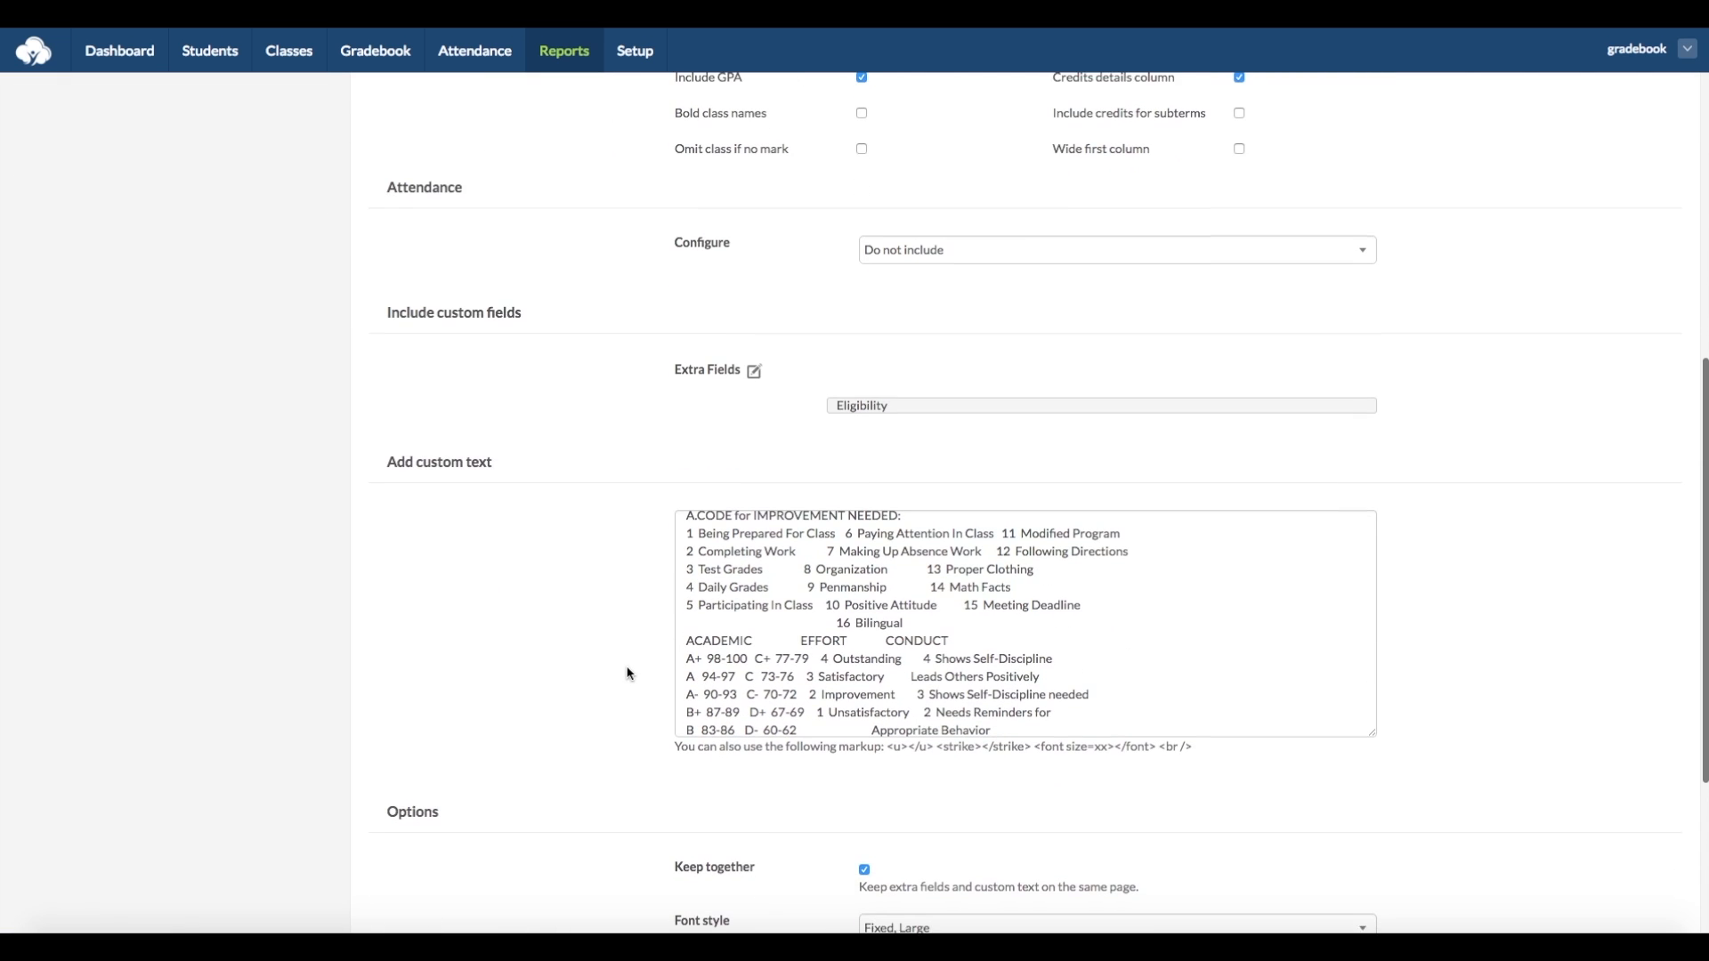
scroll(836, 712, down, 2)
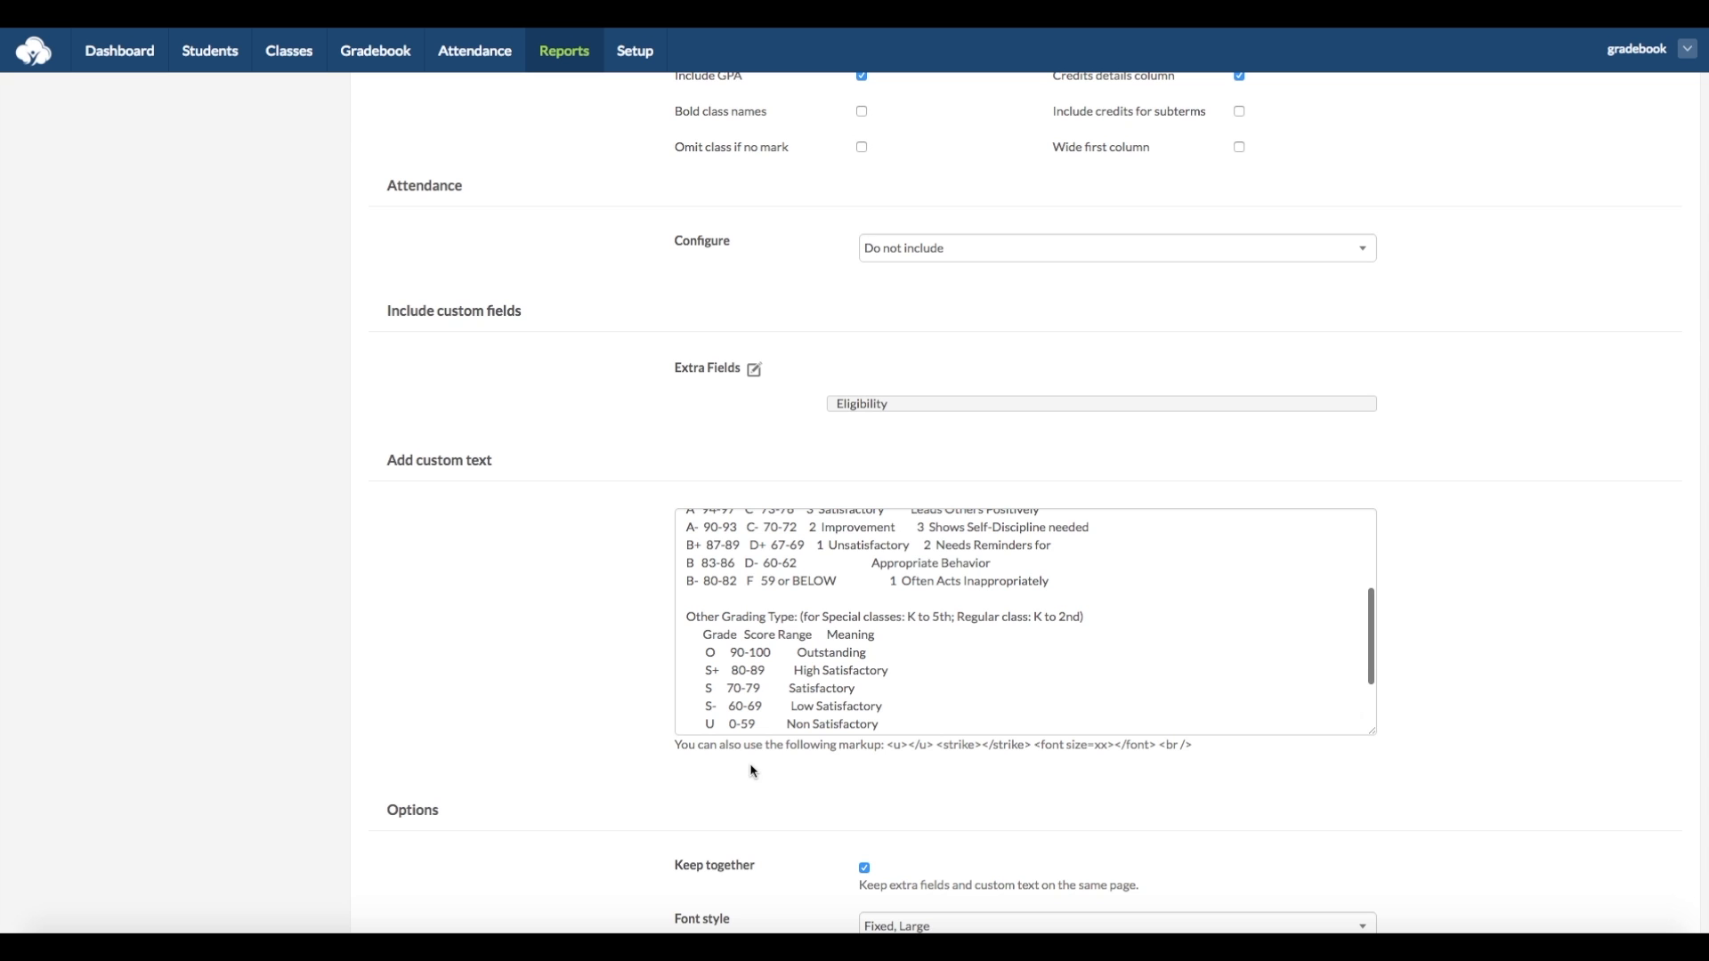
scroll(754, 771, down, 4)
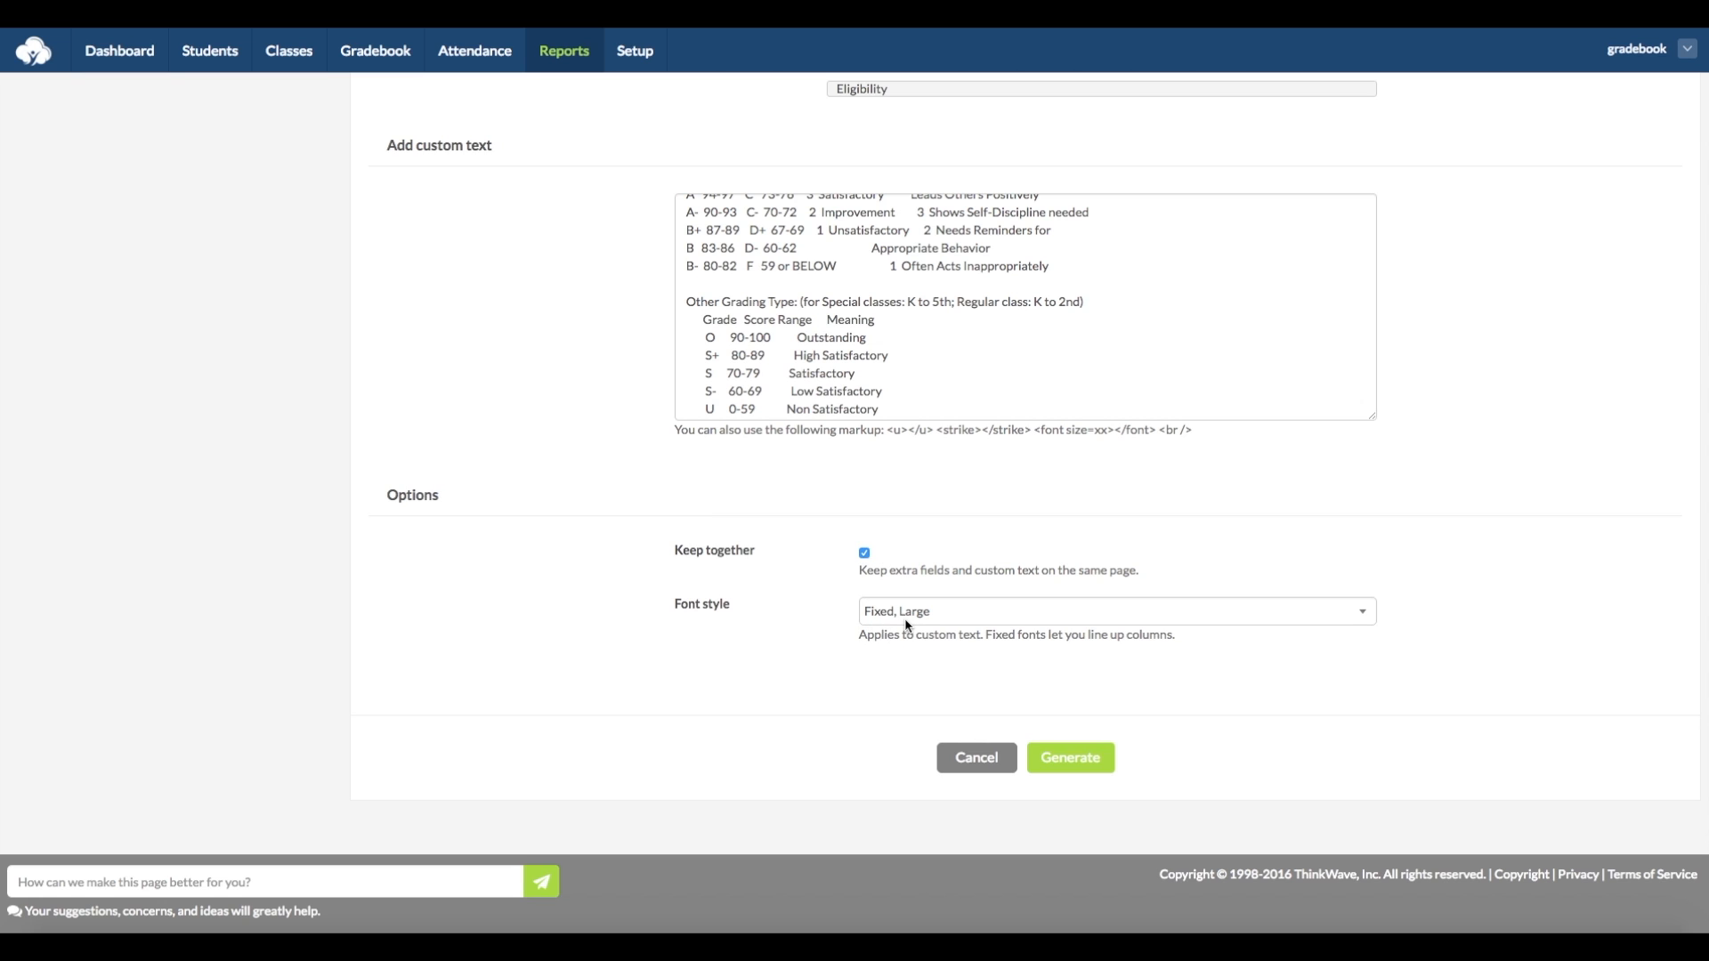
click(1071, 758)
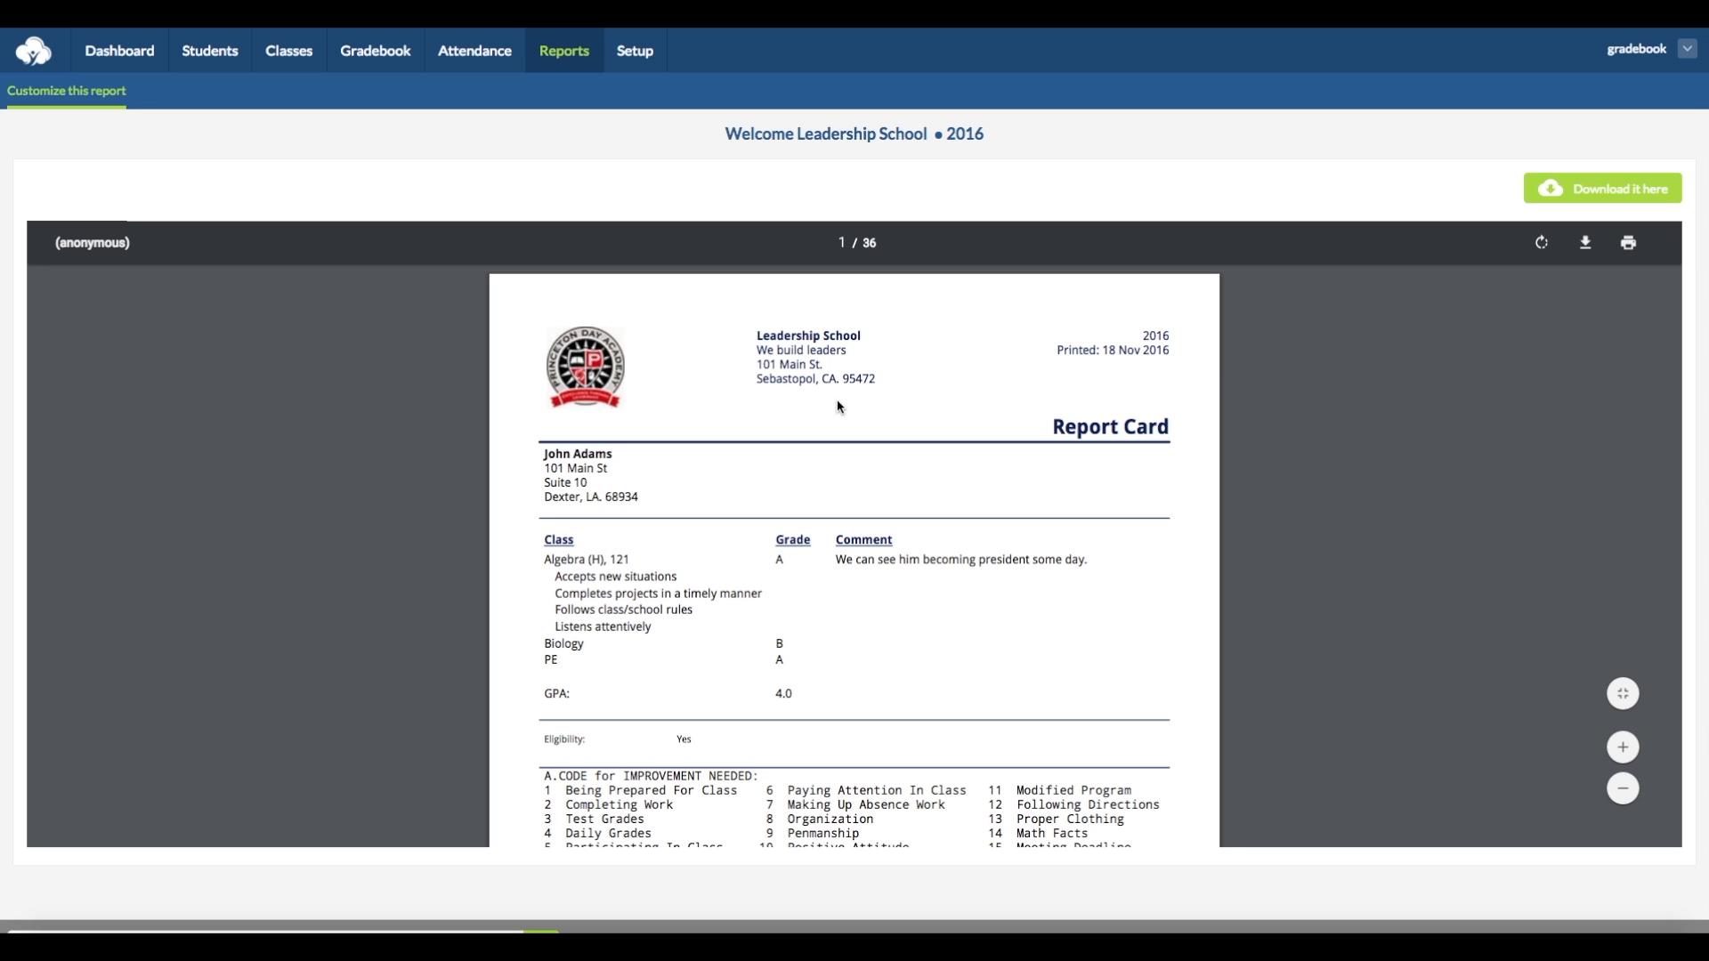
- Look through the generated report cards, examining the grades, comments, eligibility field and custom text
scroll(707, 472, down, 3)
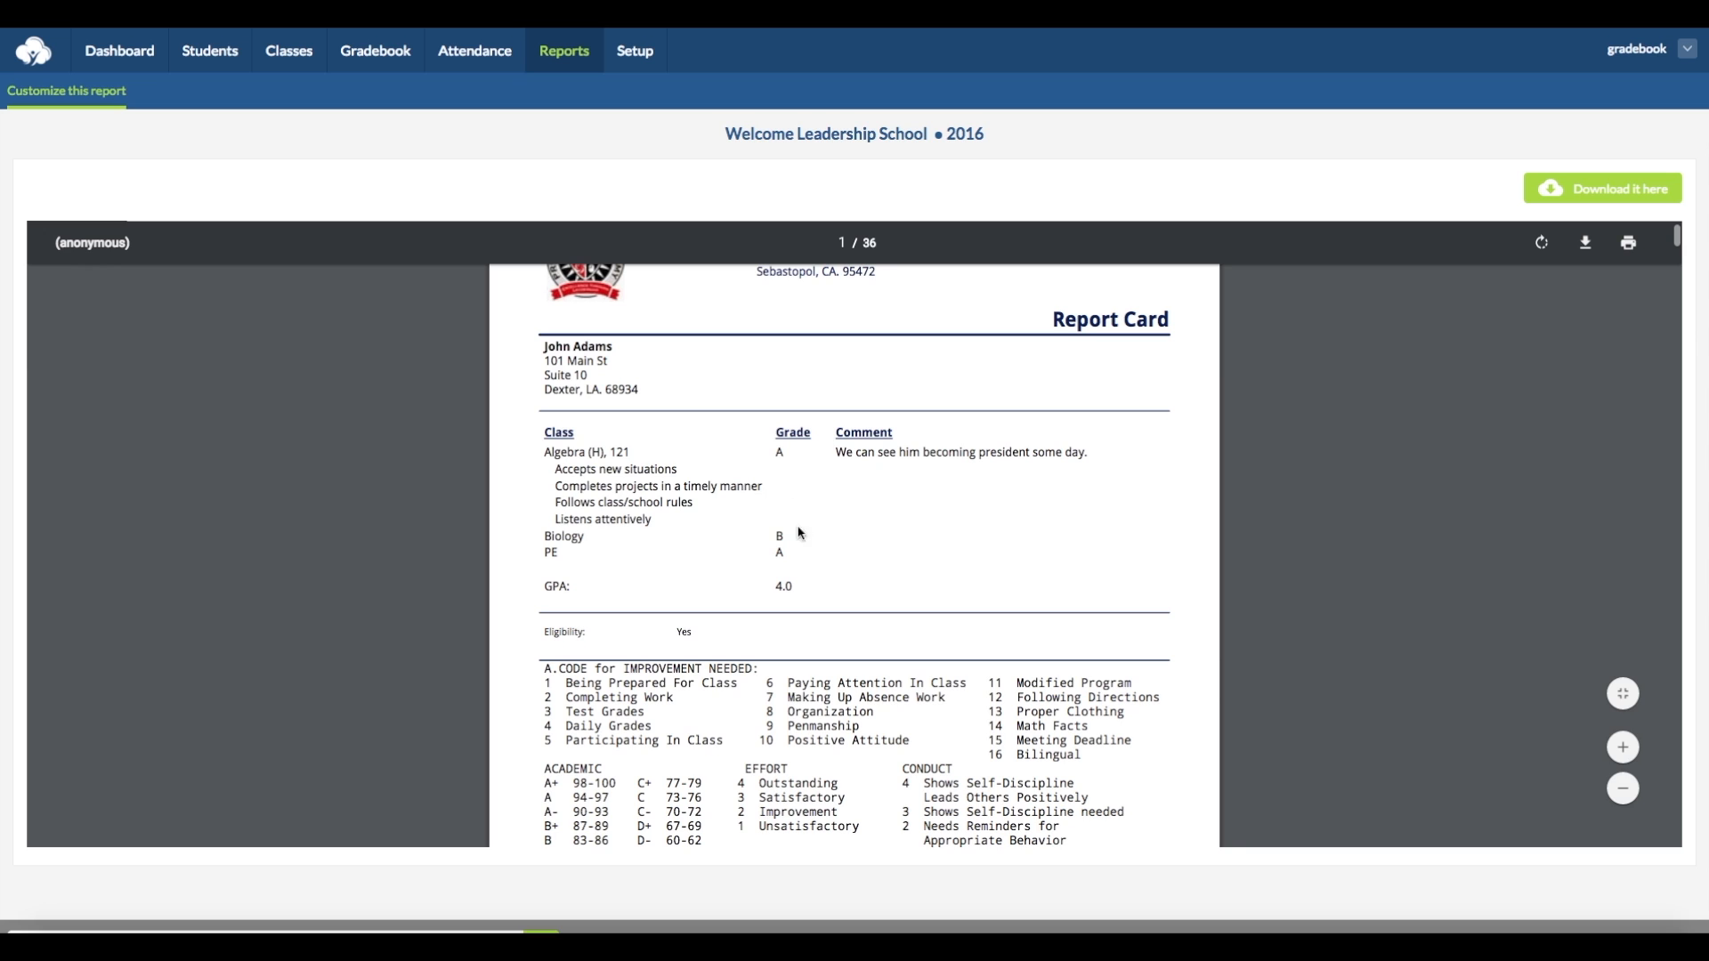
scroll(626, 514, down, 5)
scroll(626, 514, down, 15)
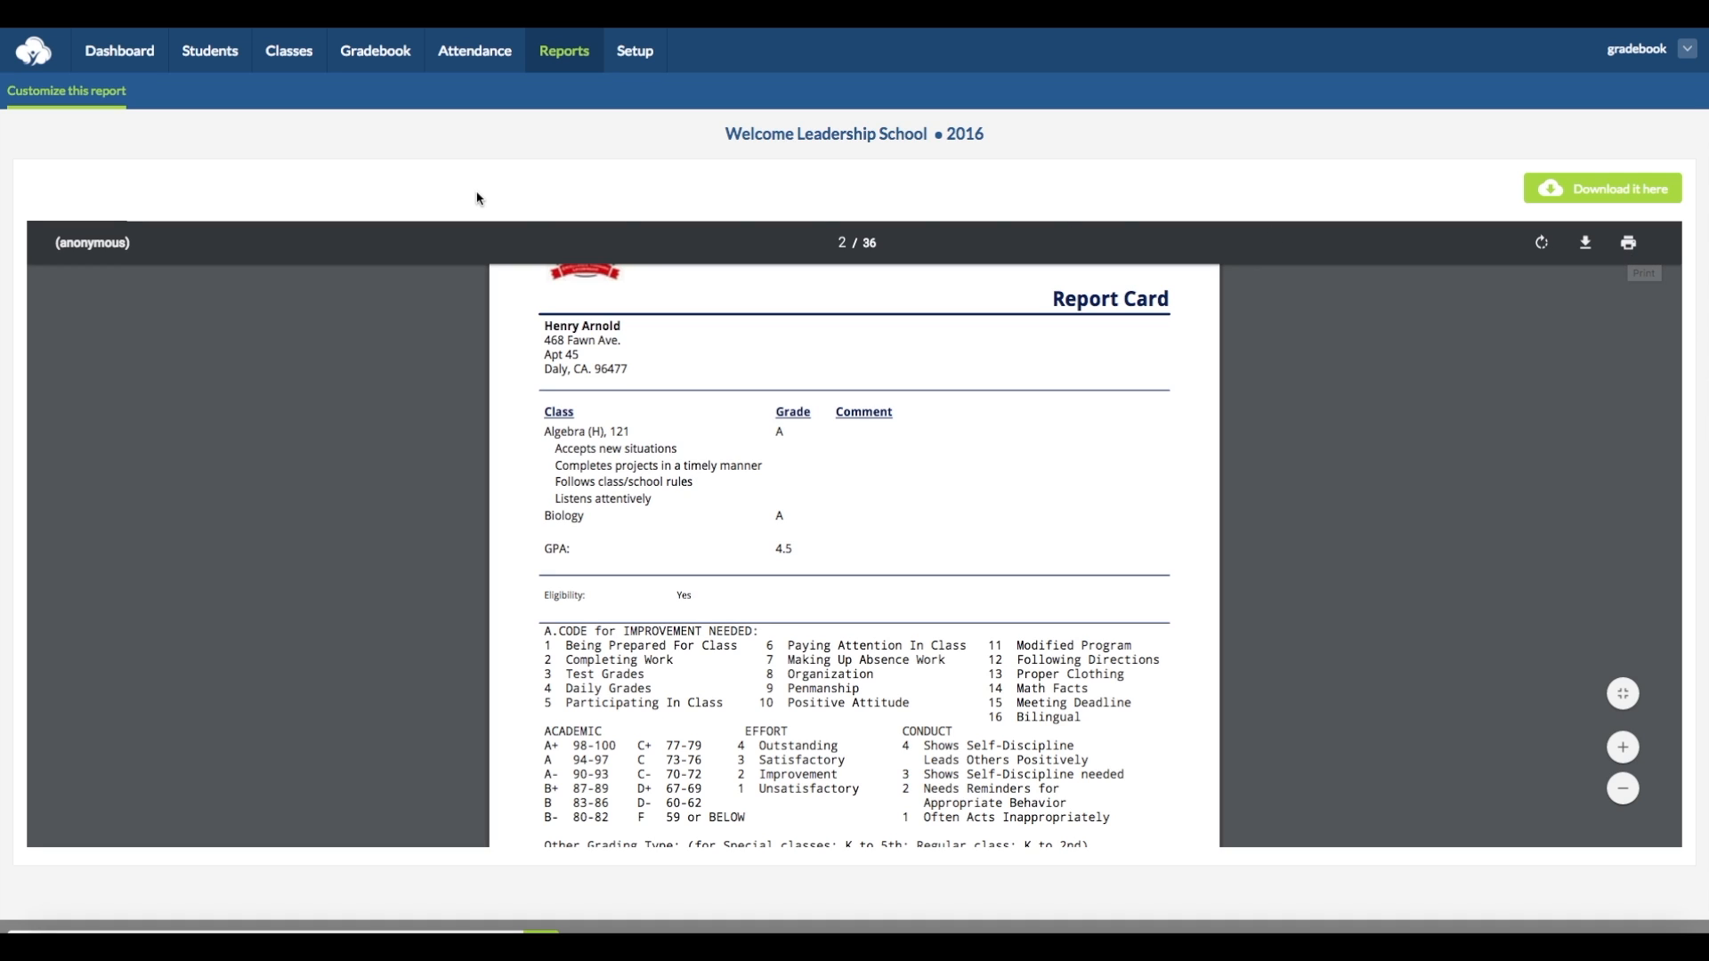
- Return to customizing the report card and review the message and report settings for emailing it to parents
click(87, 105)
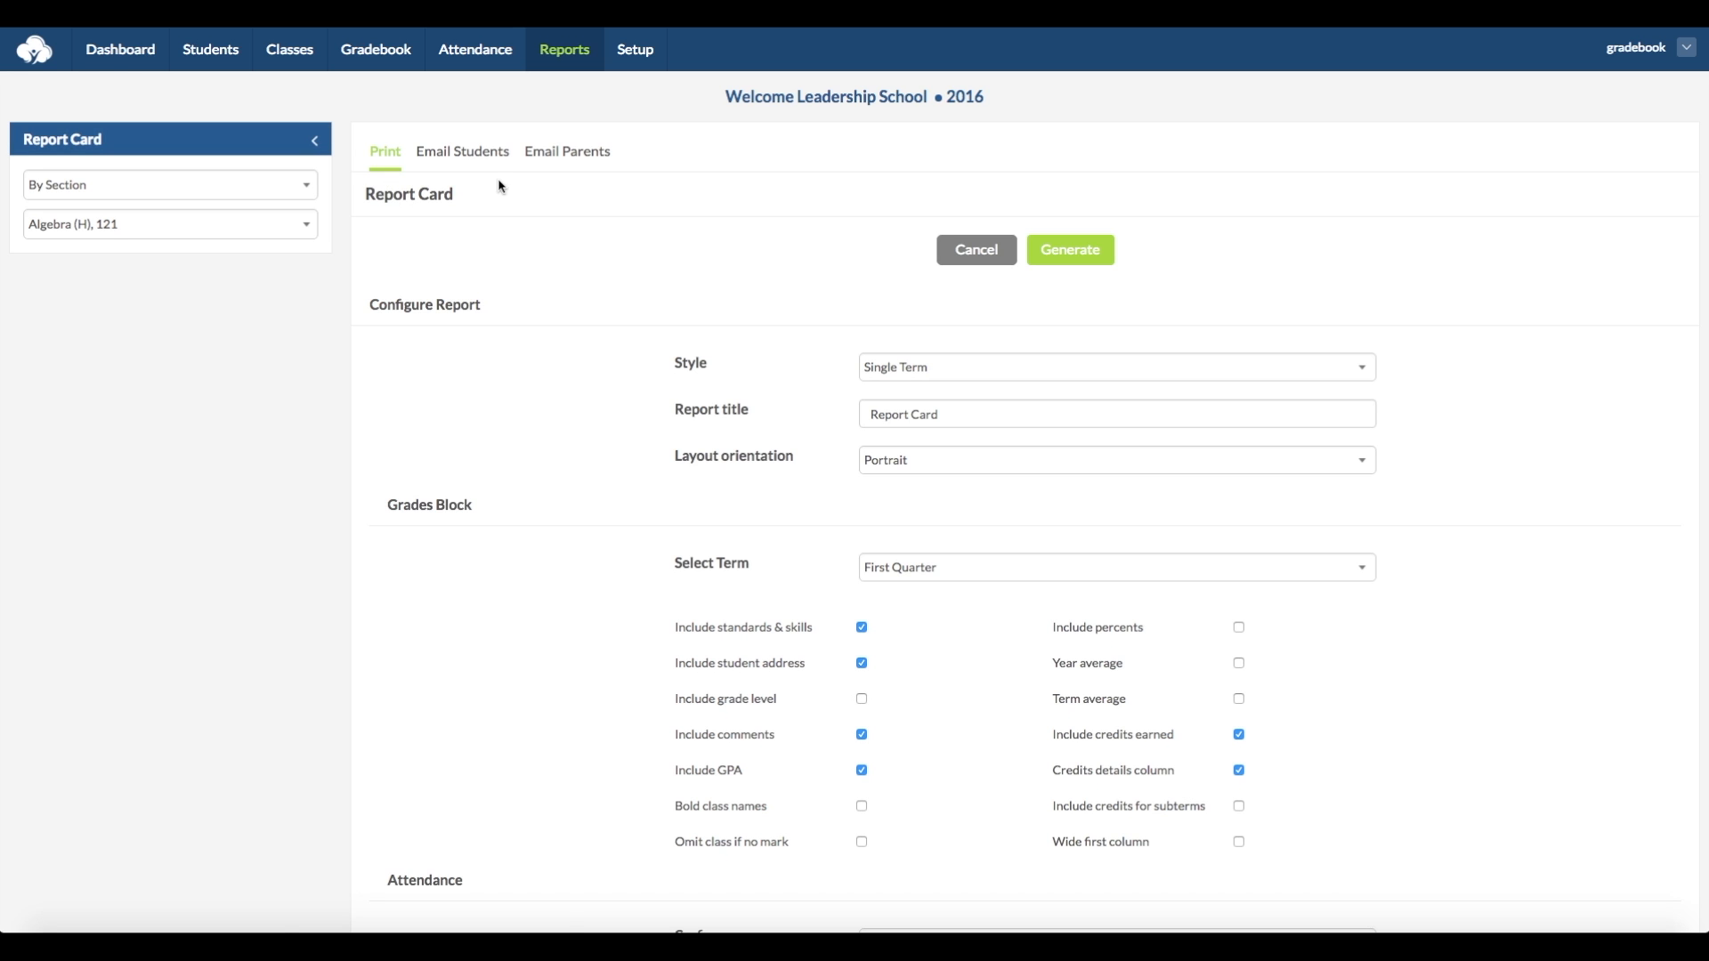
click(554, 166)
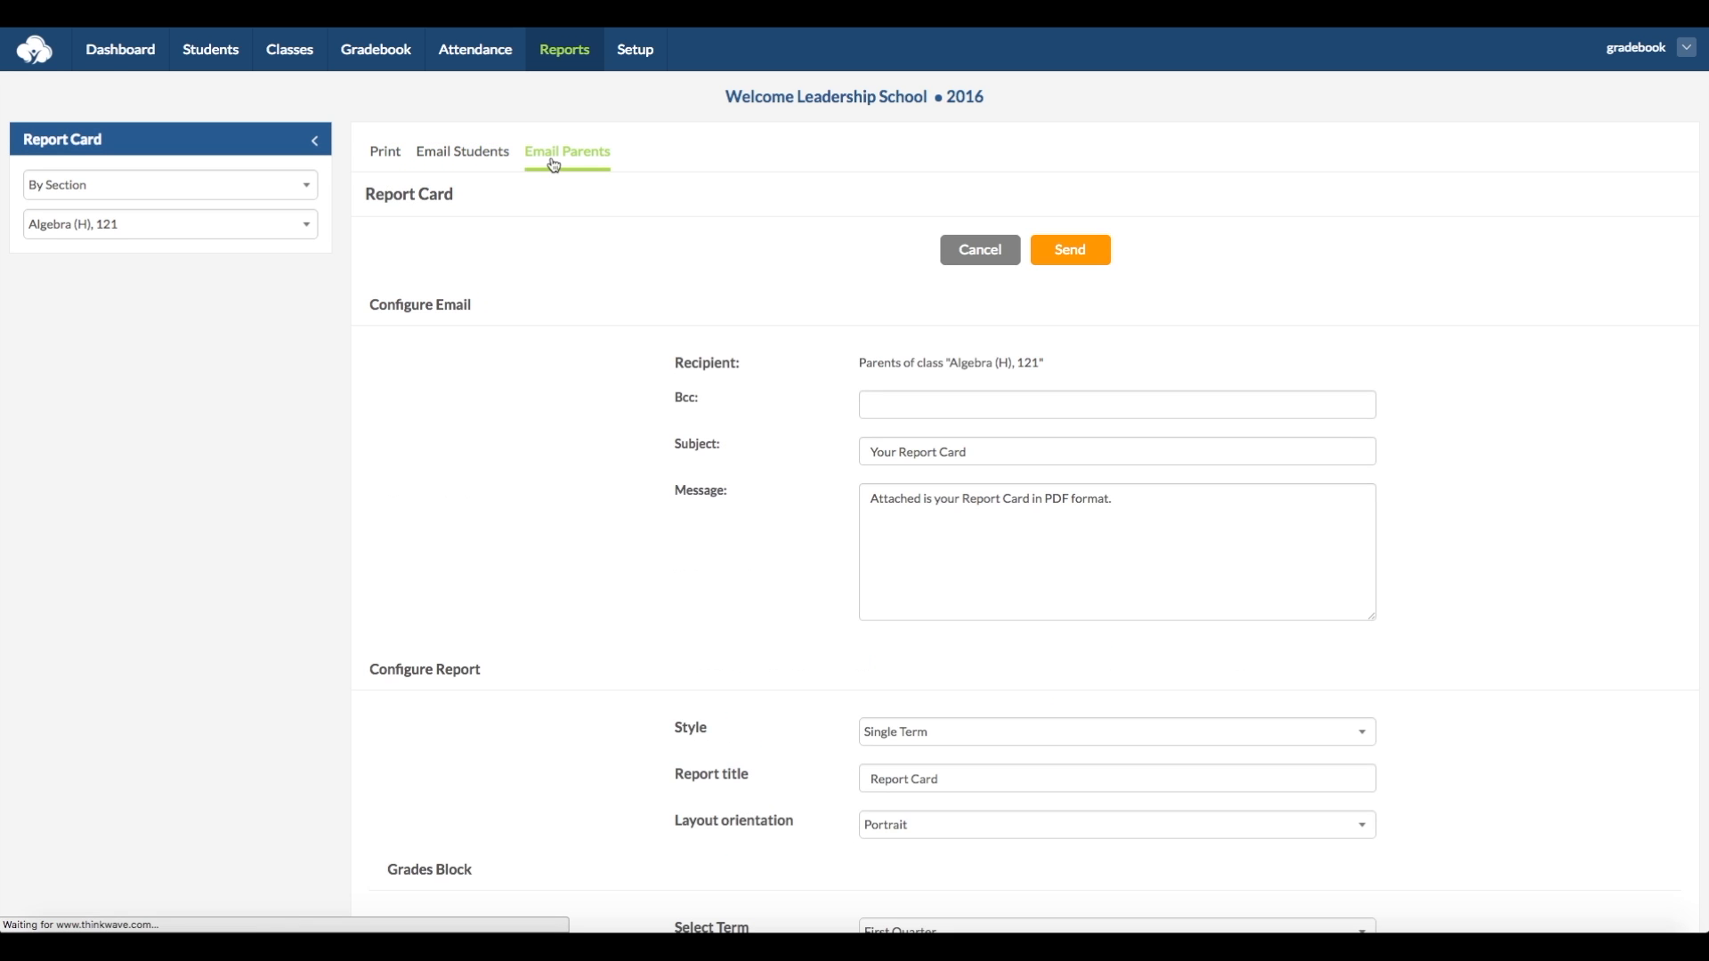
click(310, 188)
click(326, 205)
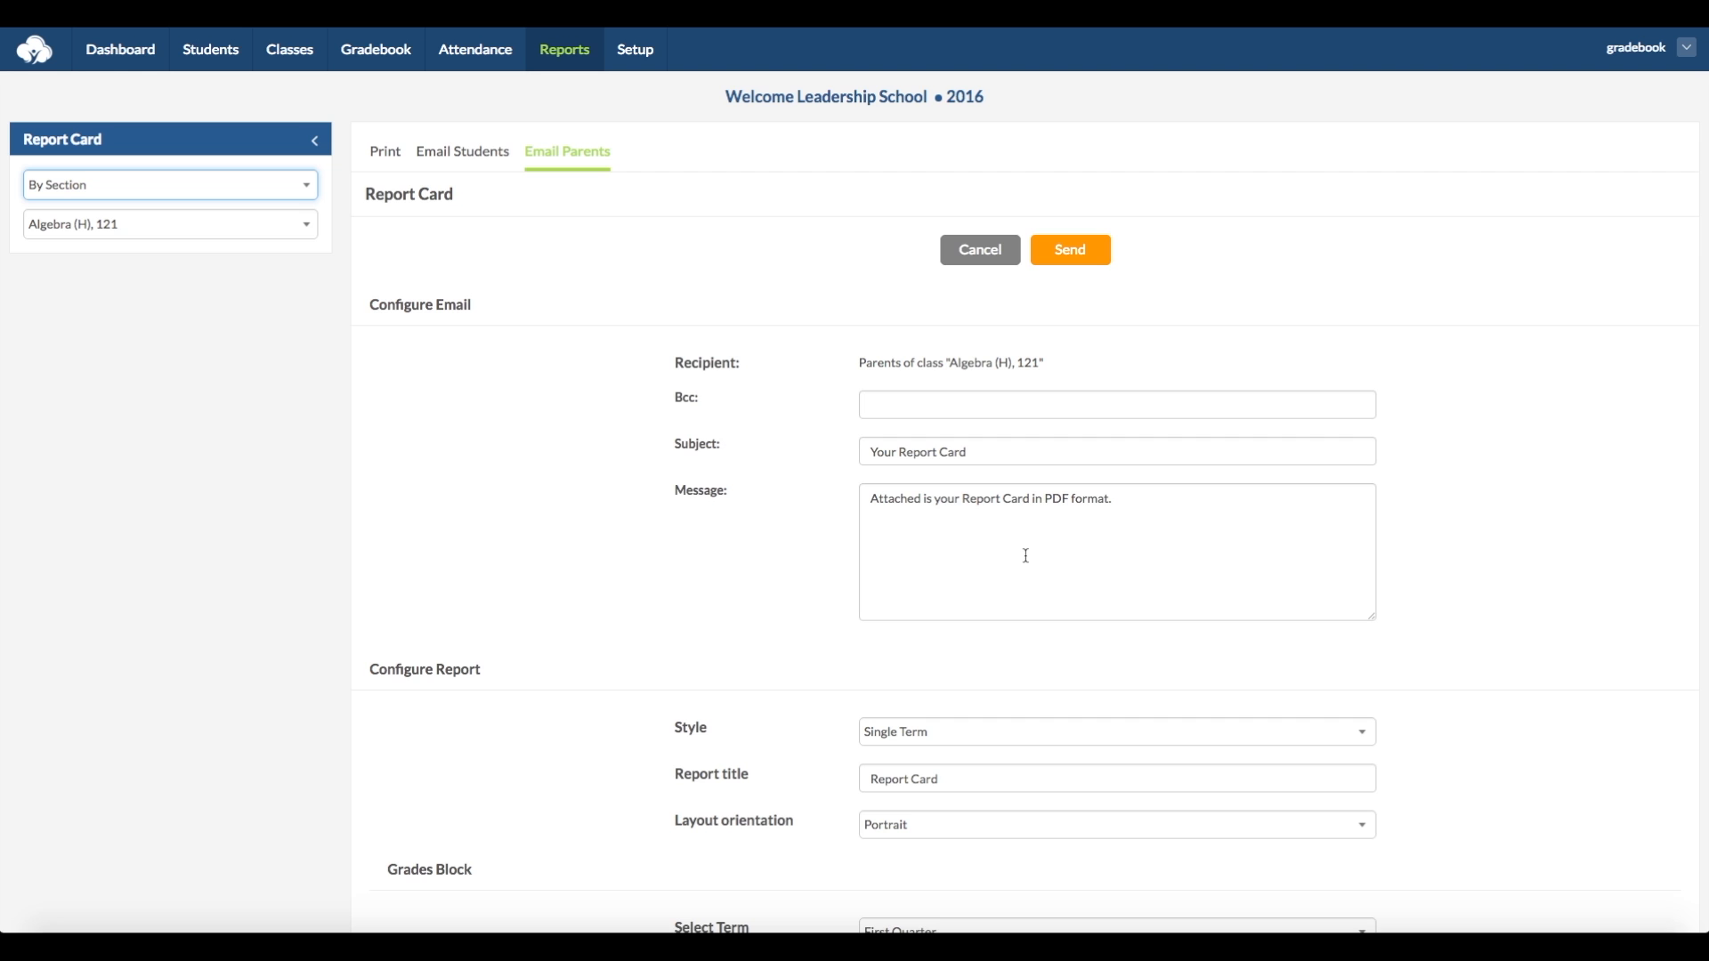
scroll(837, 634, down, 4)
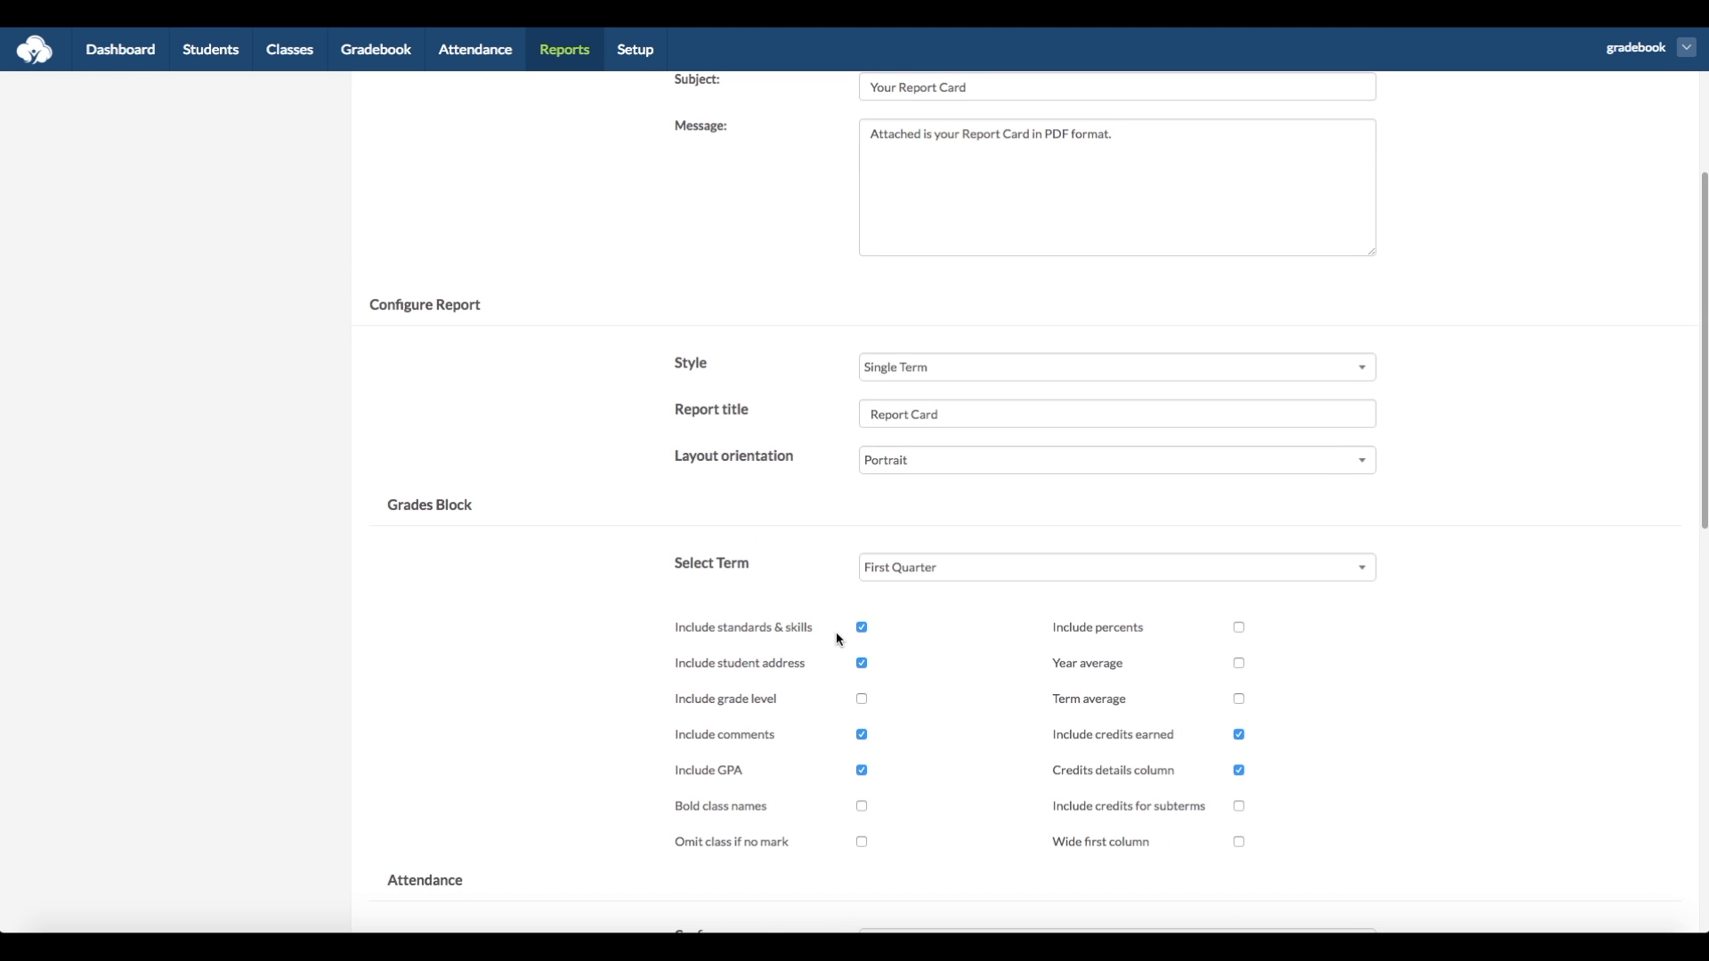
scroll(839, 639, down, 4)
scroll(839, 639, up, 4)
scroll(840, 639, up, 4)
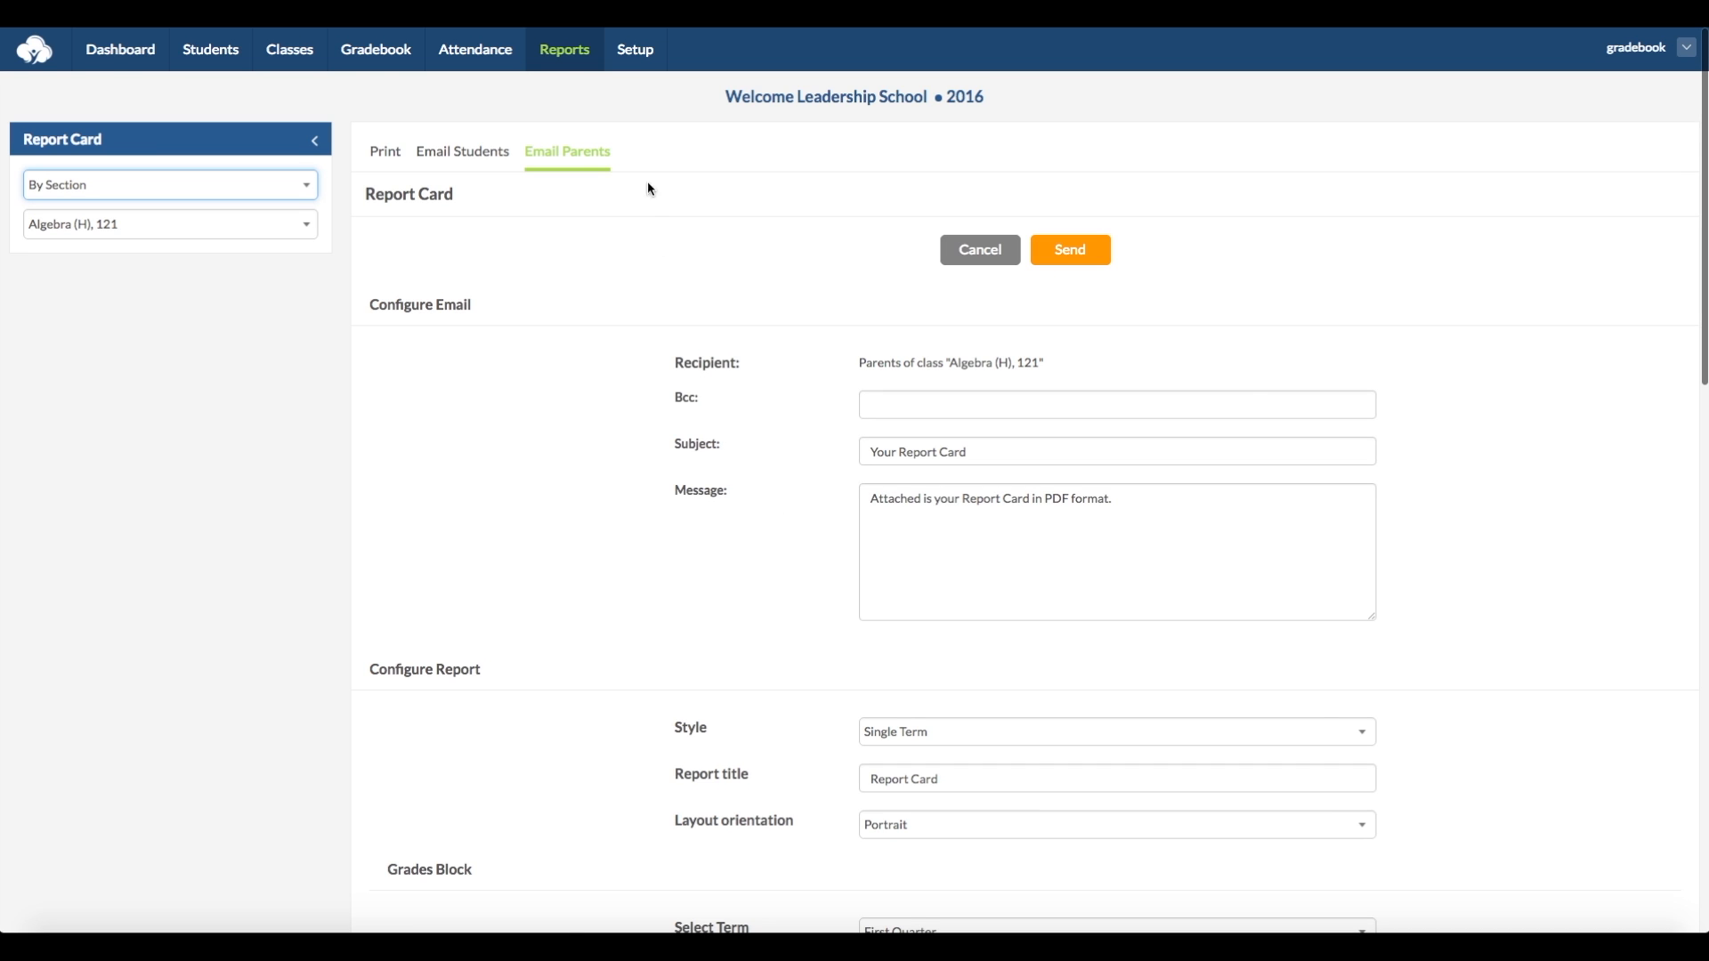
- View the report header settings and the school logo settings in the report setup
click(631, 57)
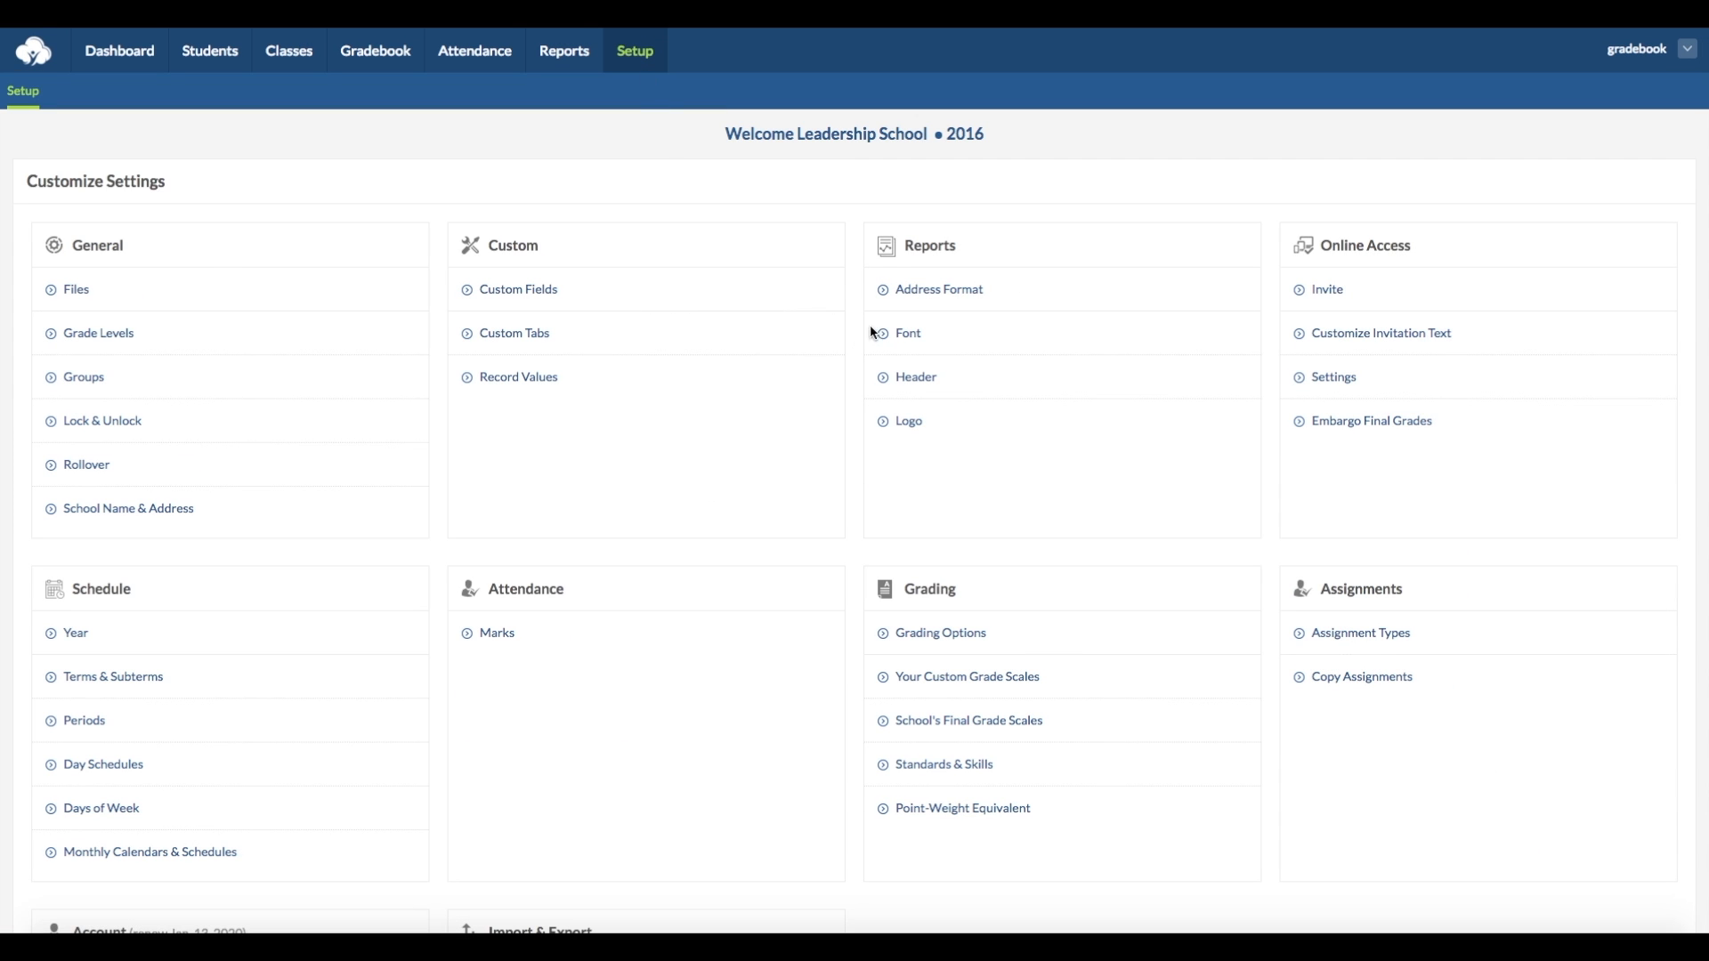
click(910, 378)
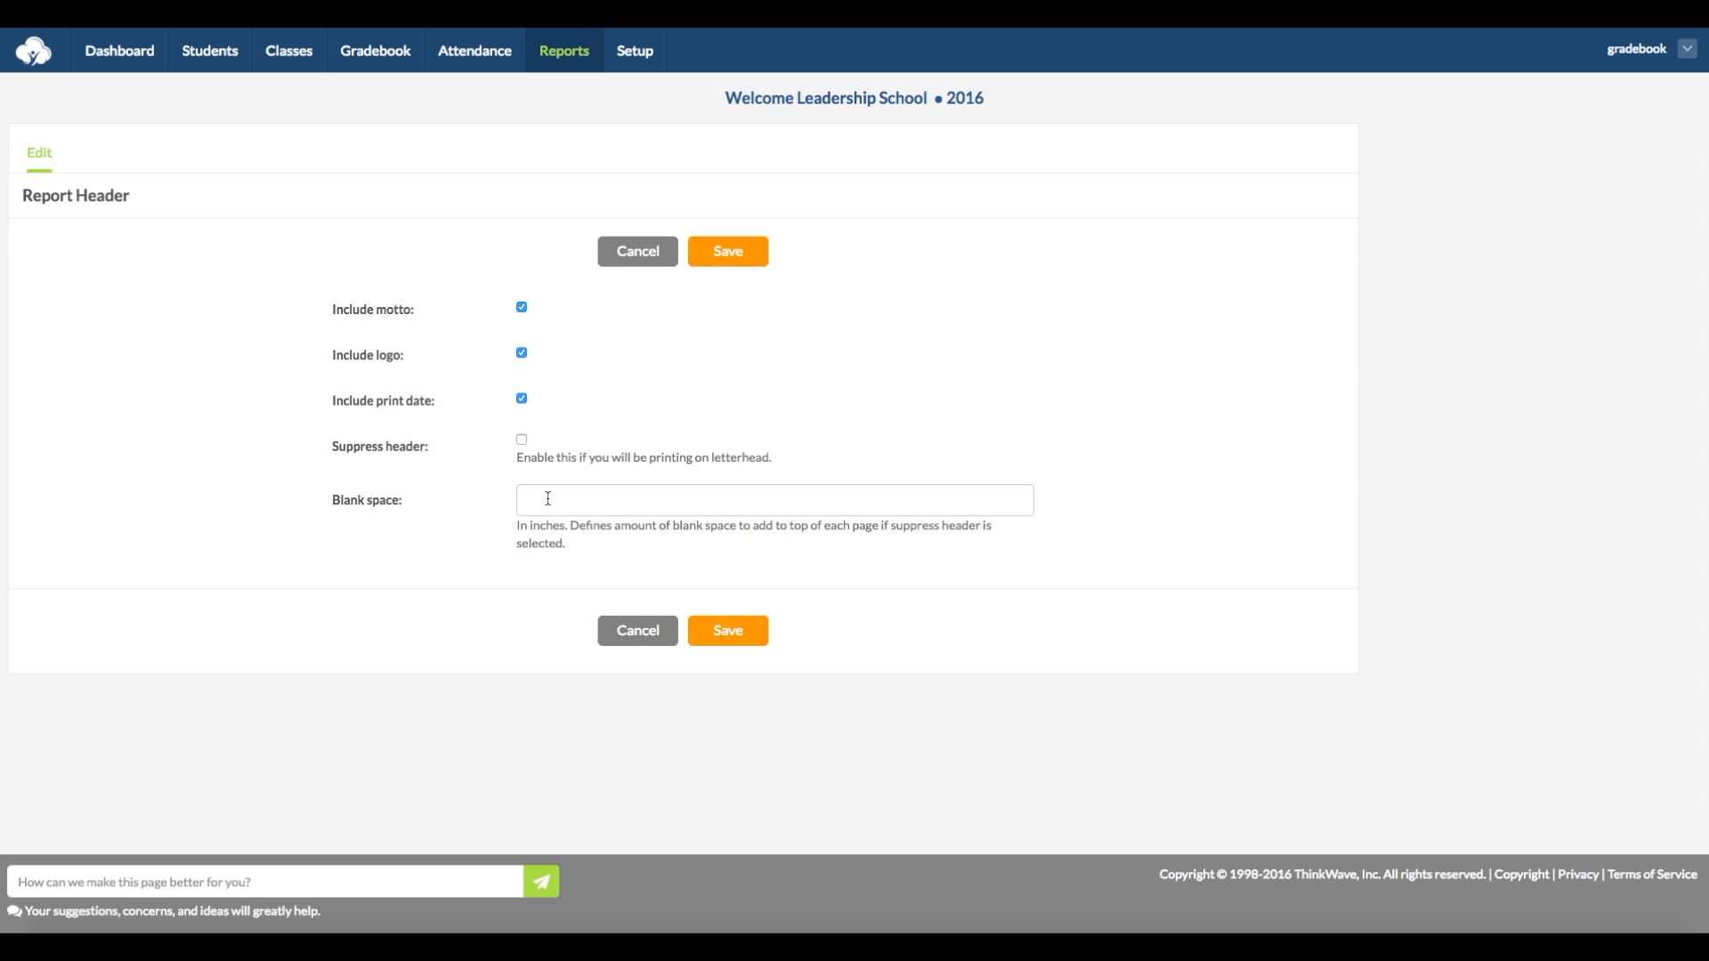
click(634, 51)
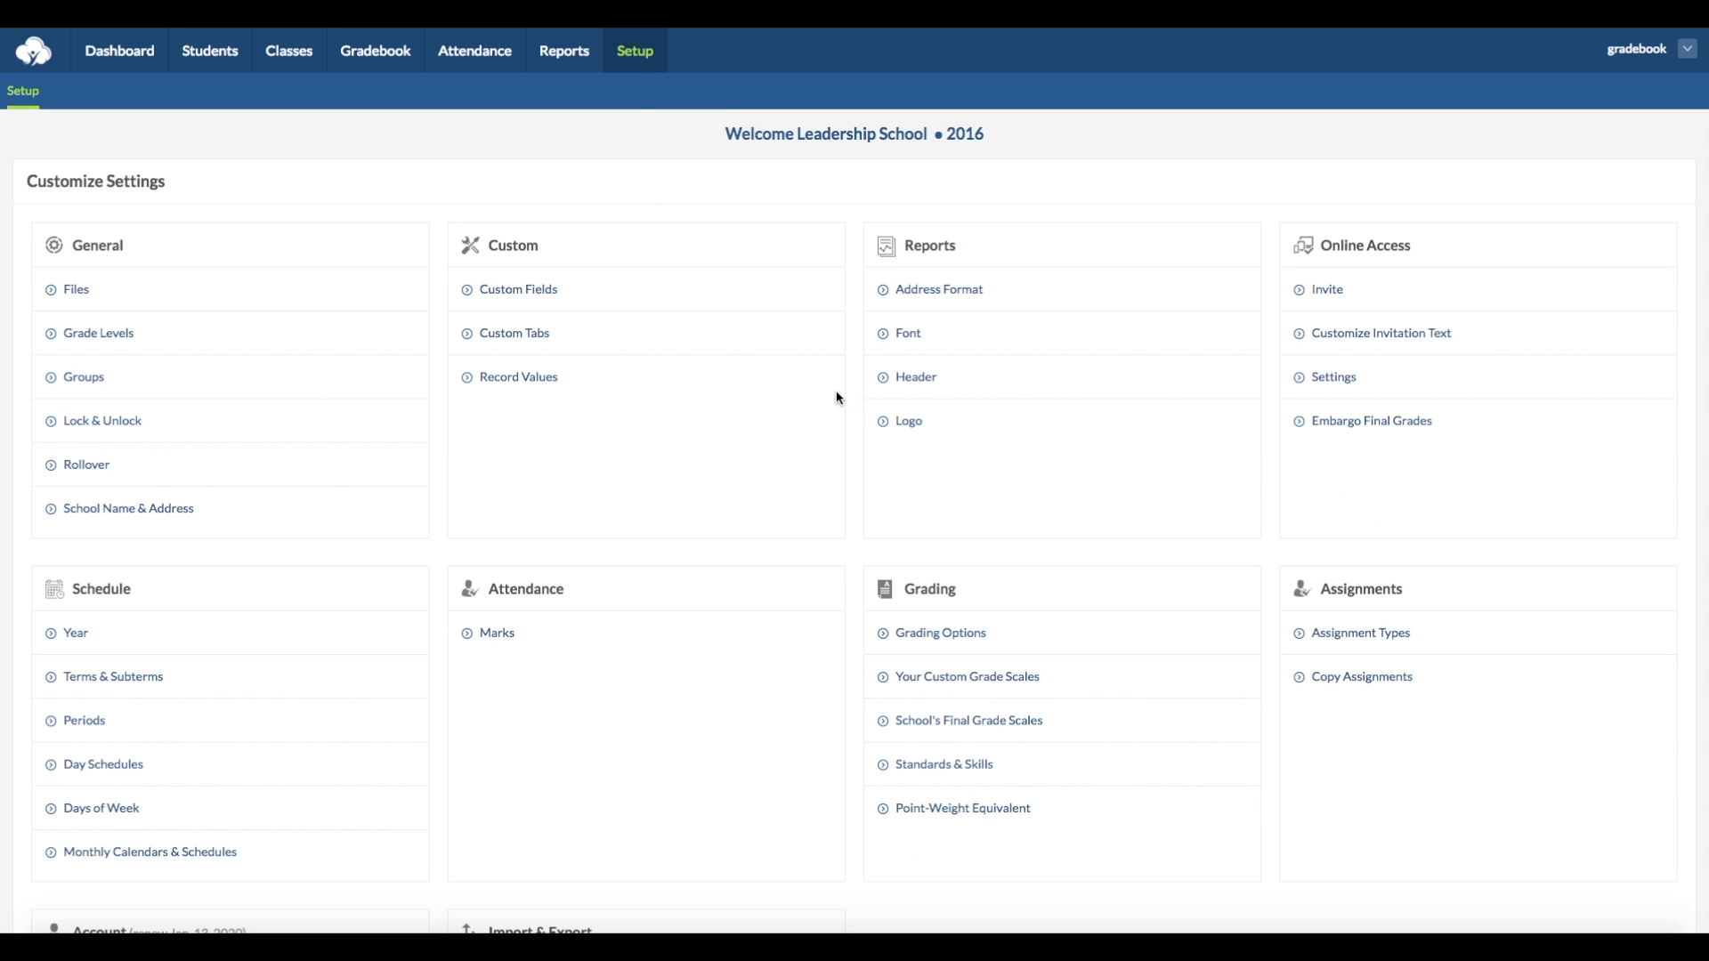
click(917, 425)
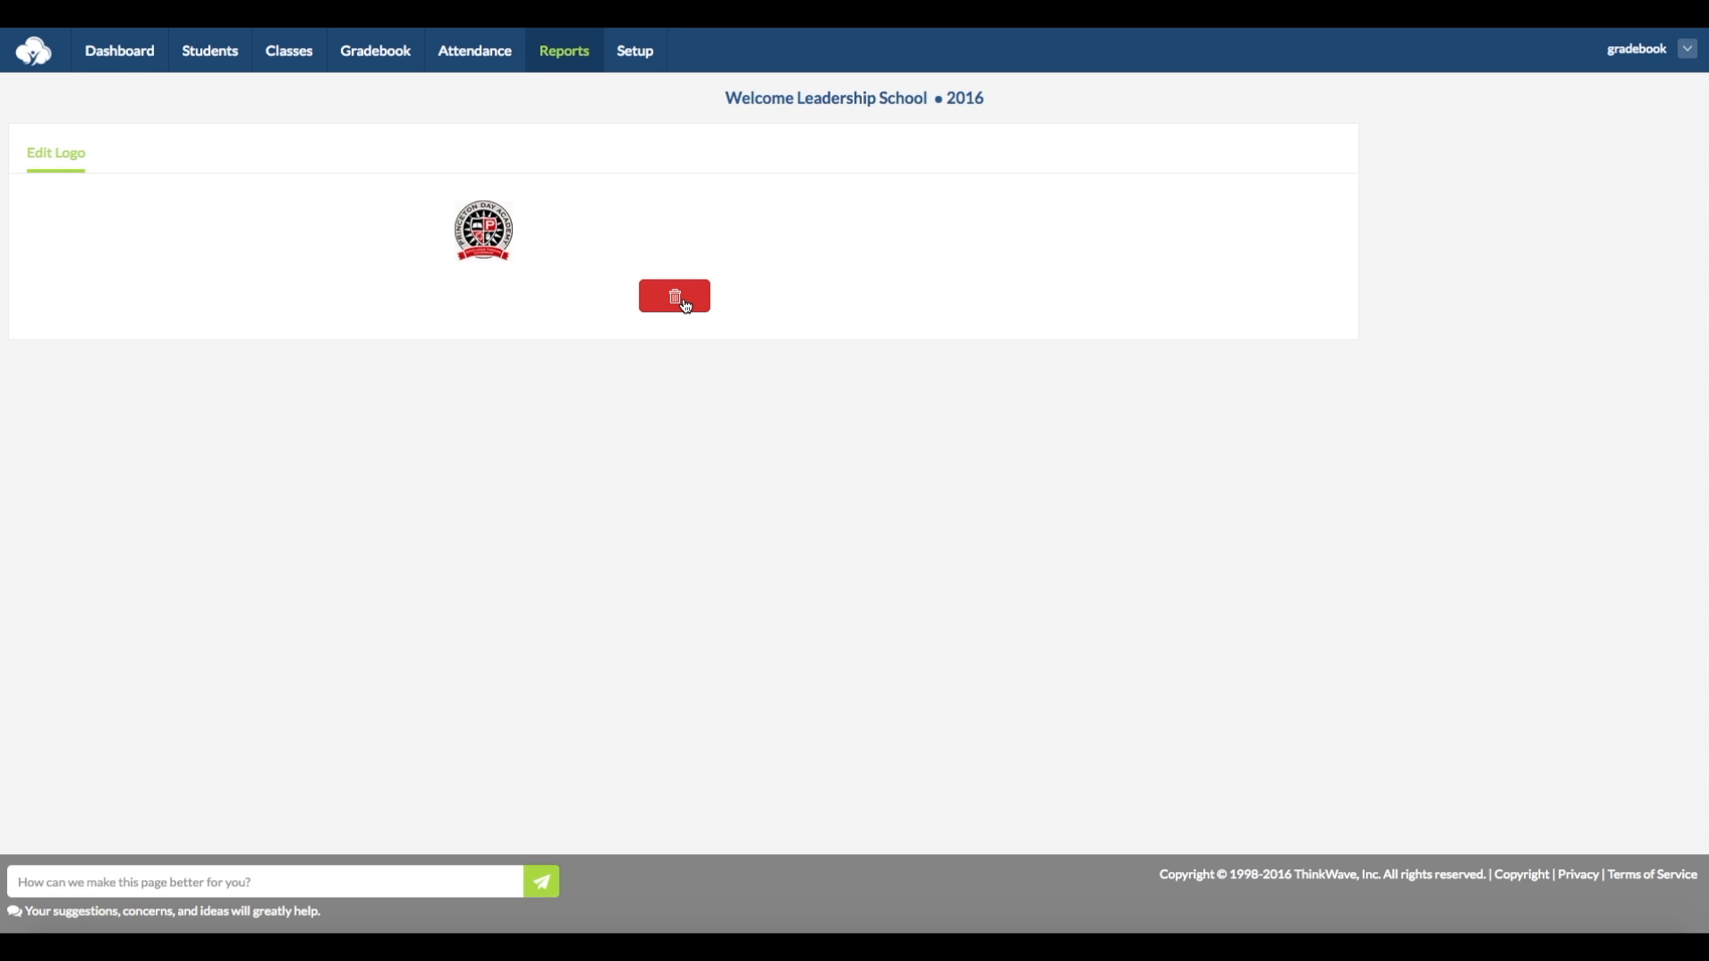
- Start a student transcript report selected by student for Algebra (H), 121, and include only the third listed student
click(582, 58)
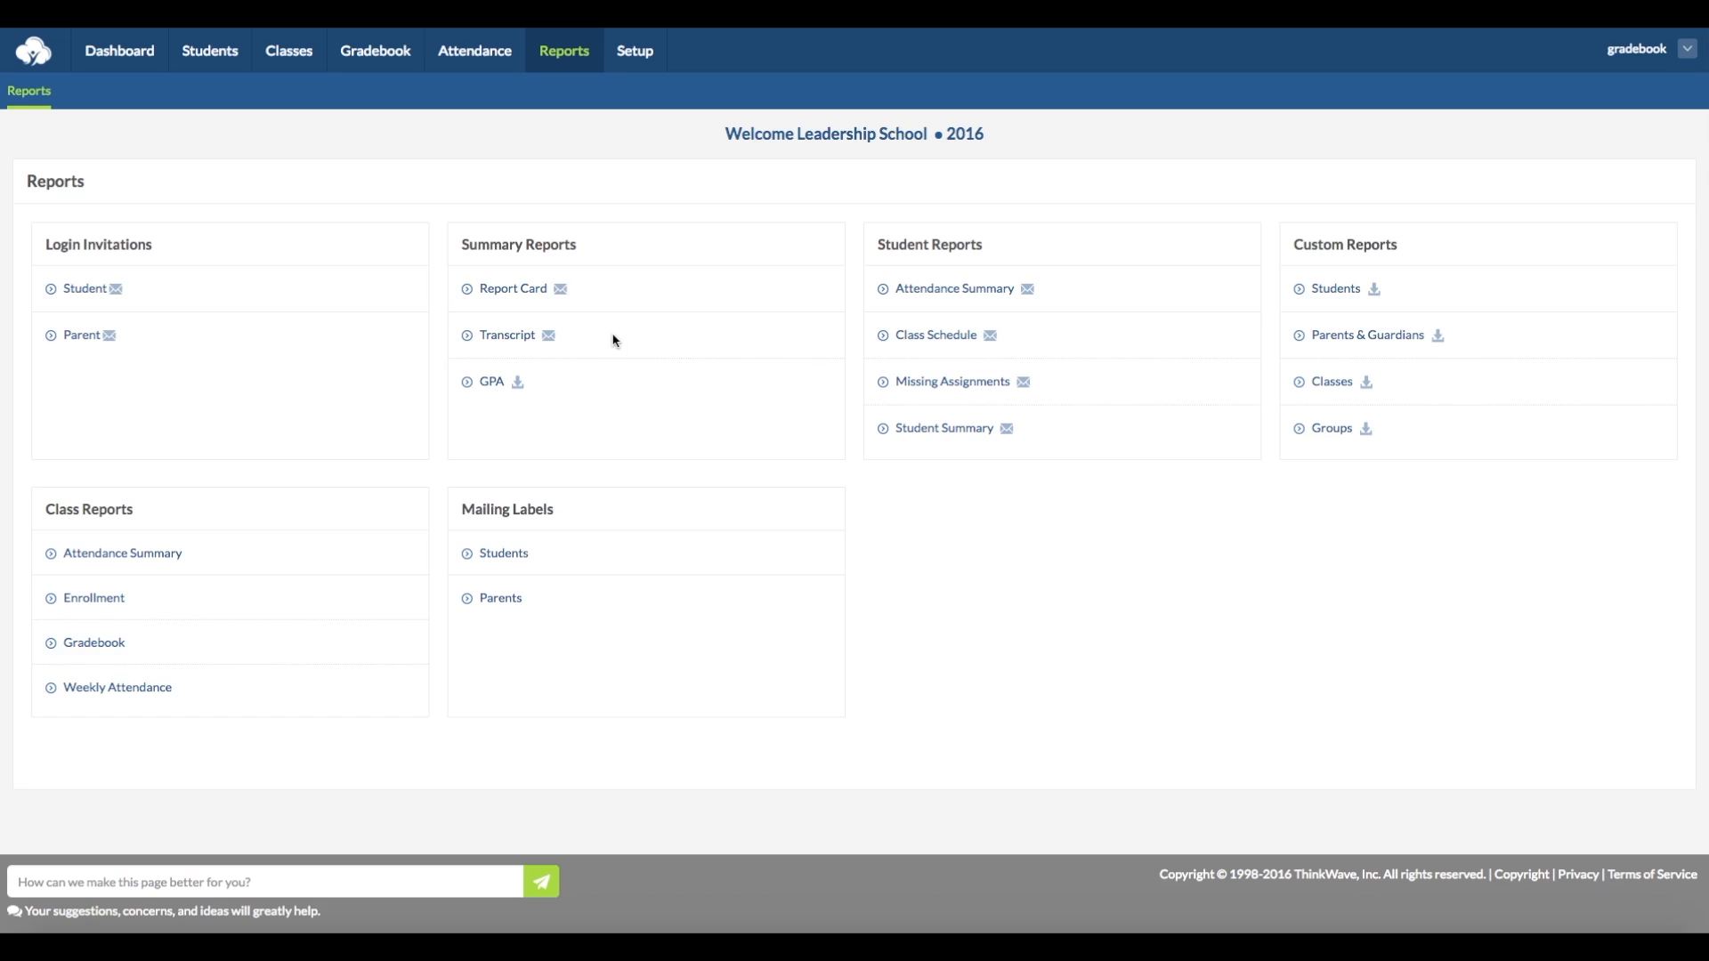
click(507, 336)
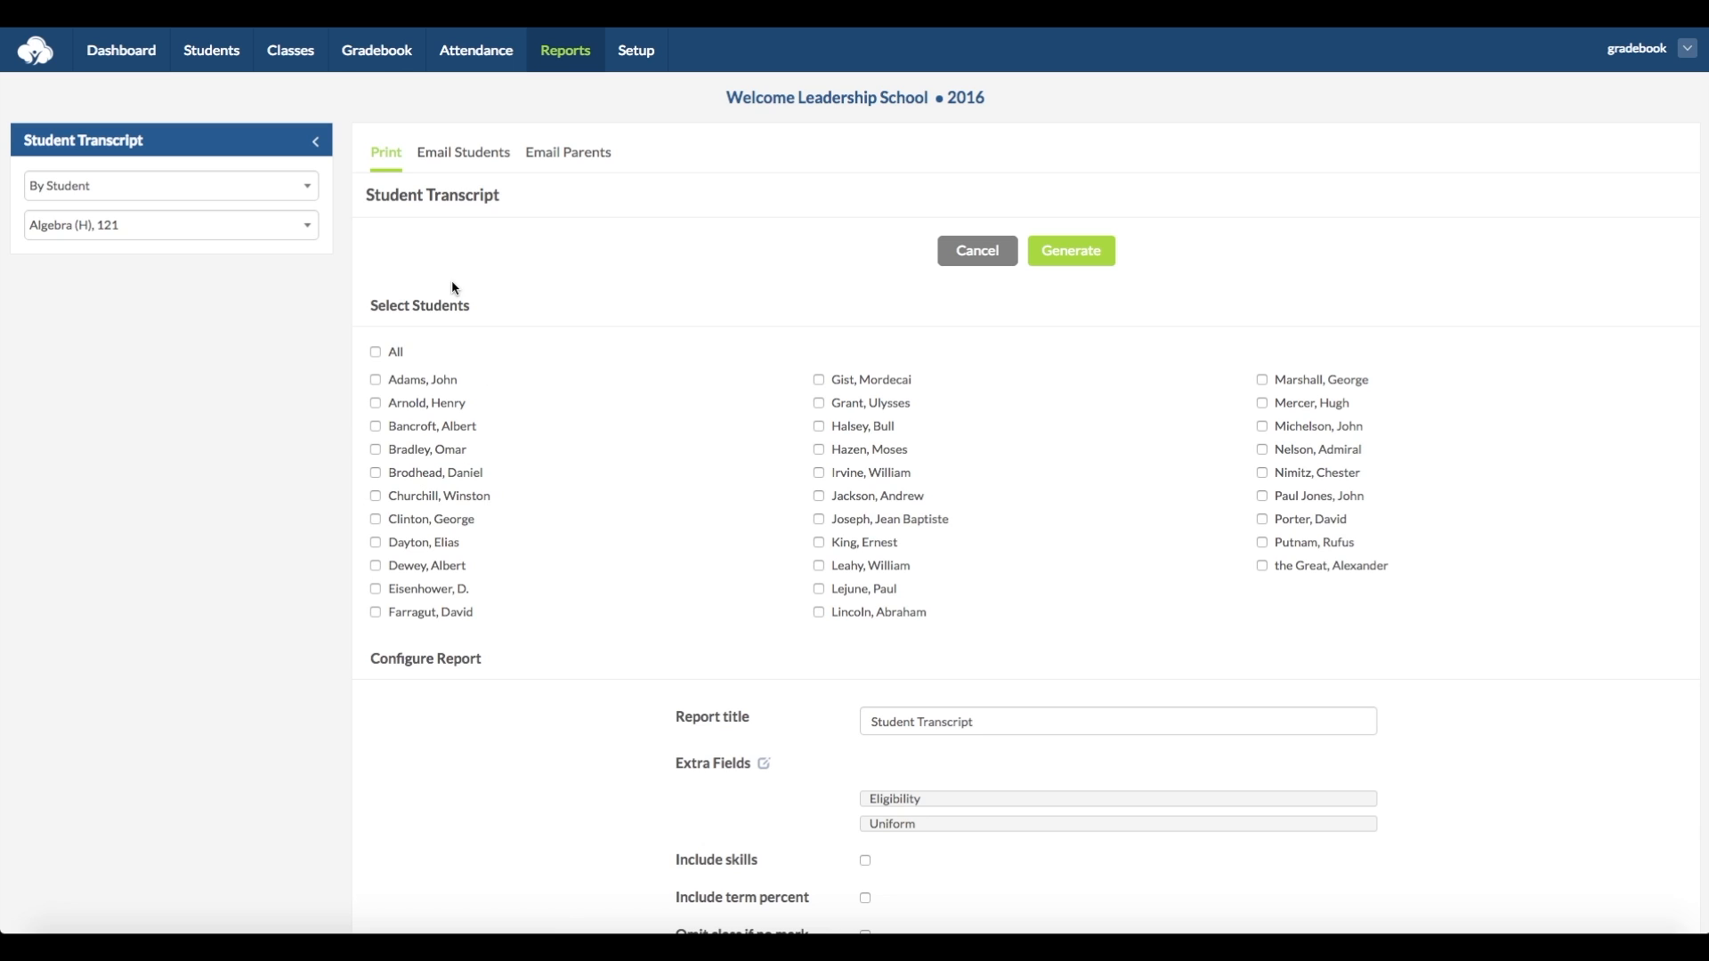
click(307, 186)
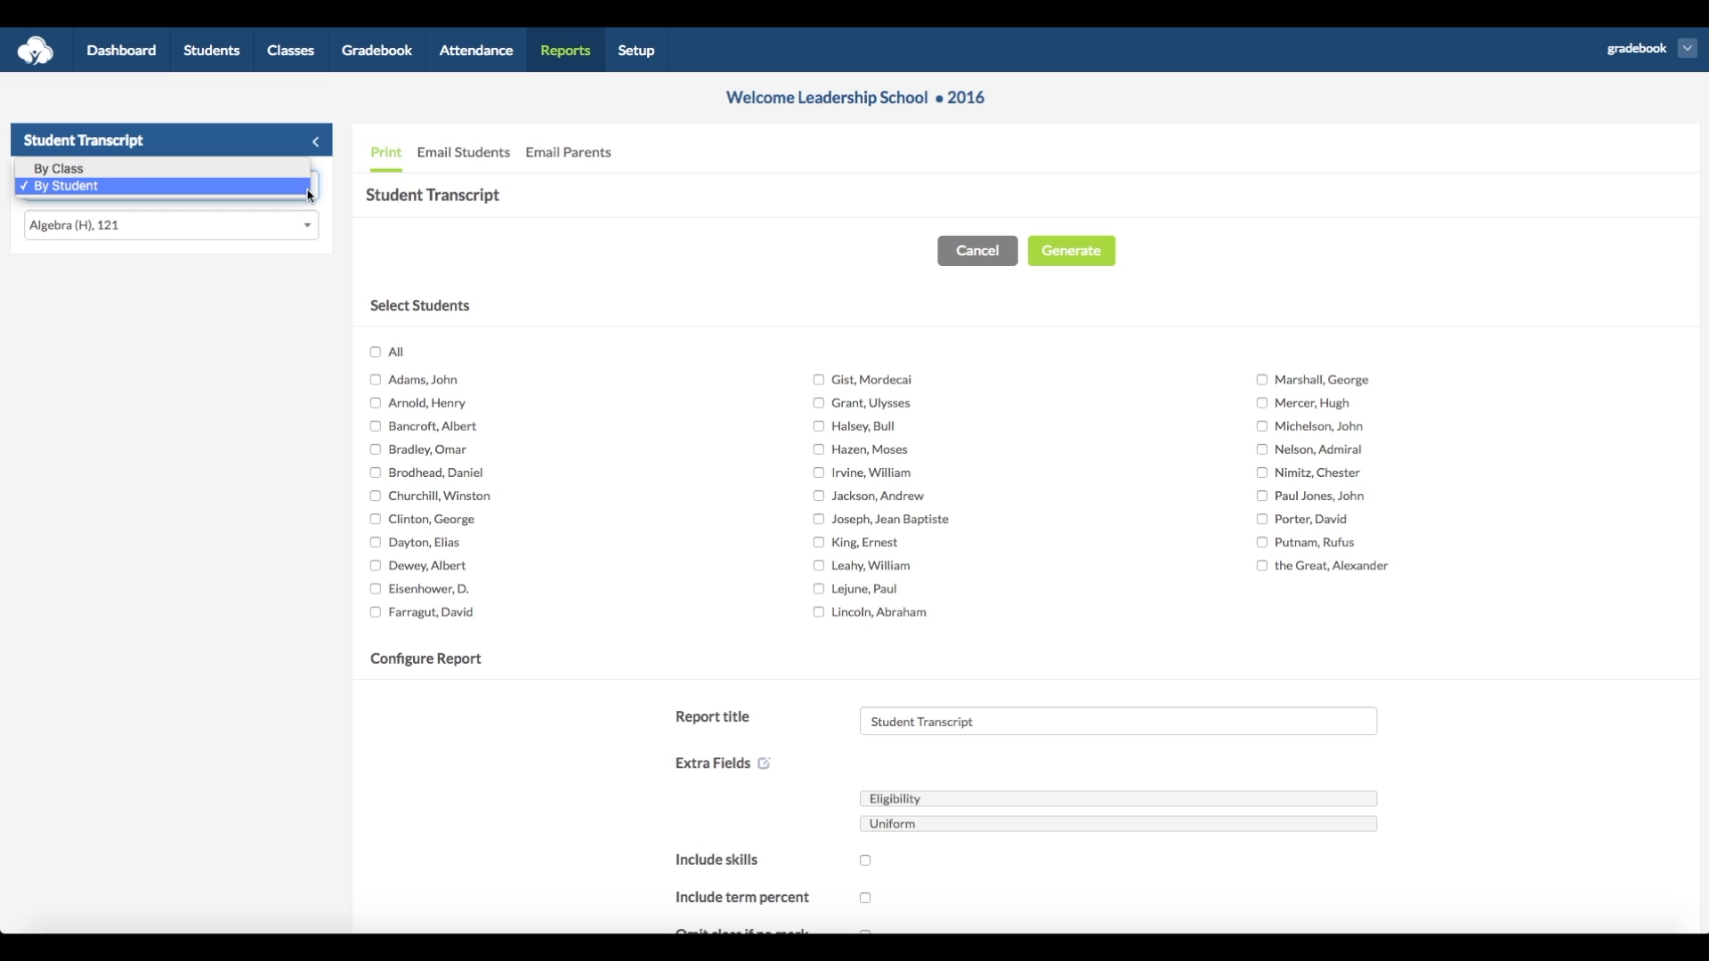
click(307, 188)
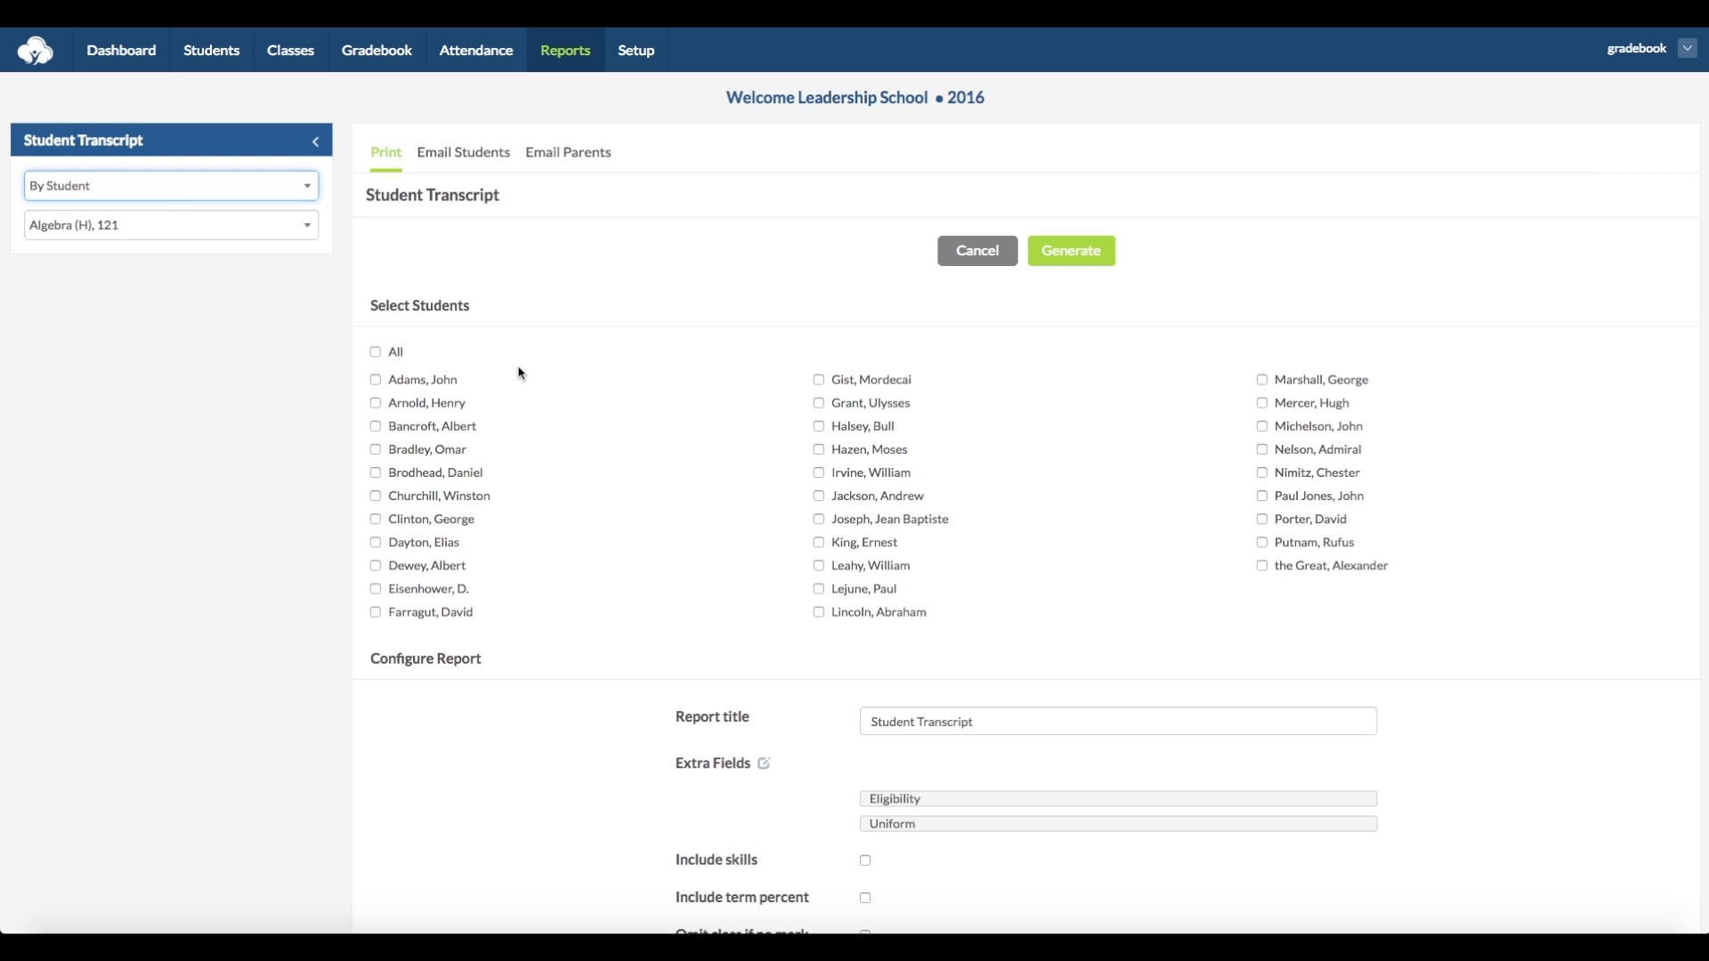
click(376, 427)
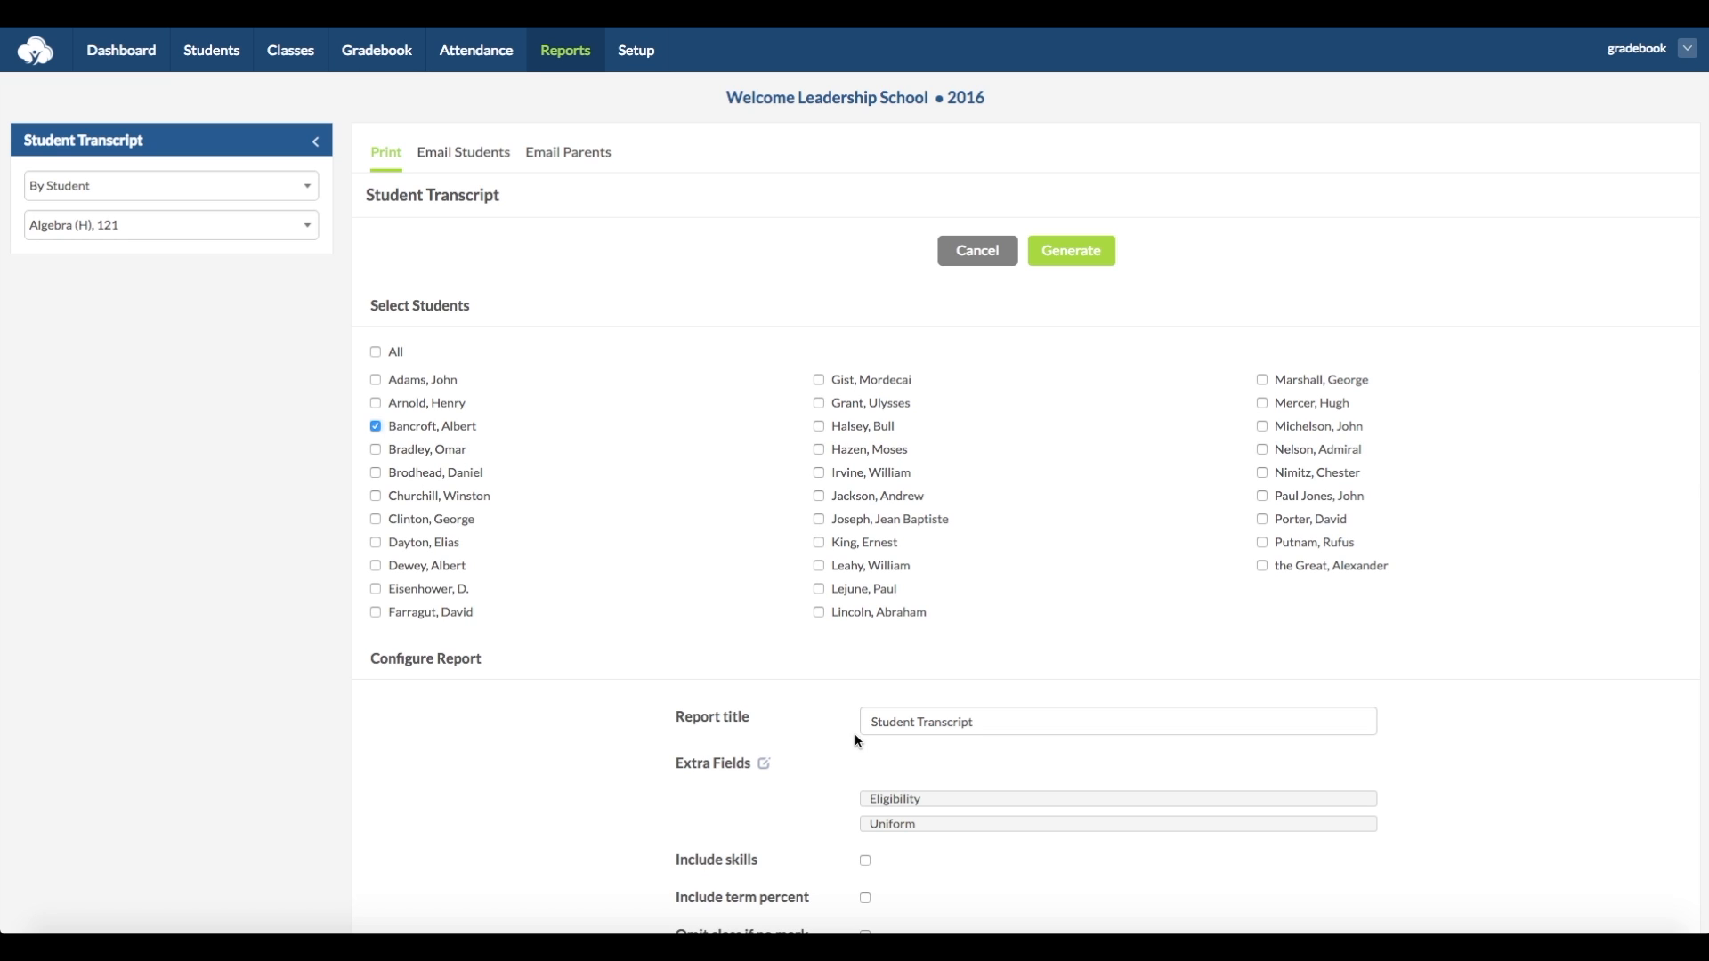
- Review the transcript's extra fields, custom text, font and layout options, and generate the transcript
scroll(901, 741, down, 2)
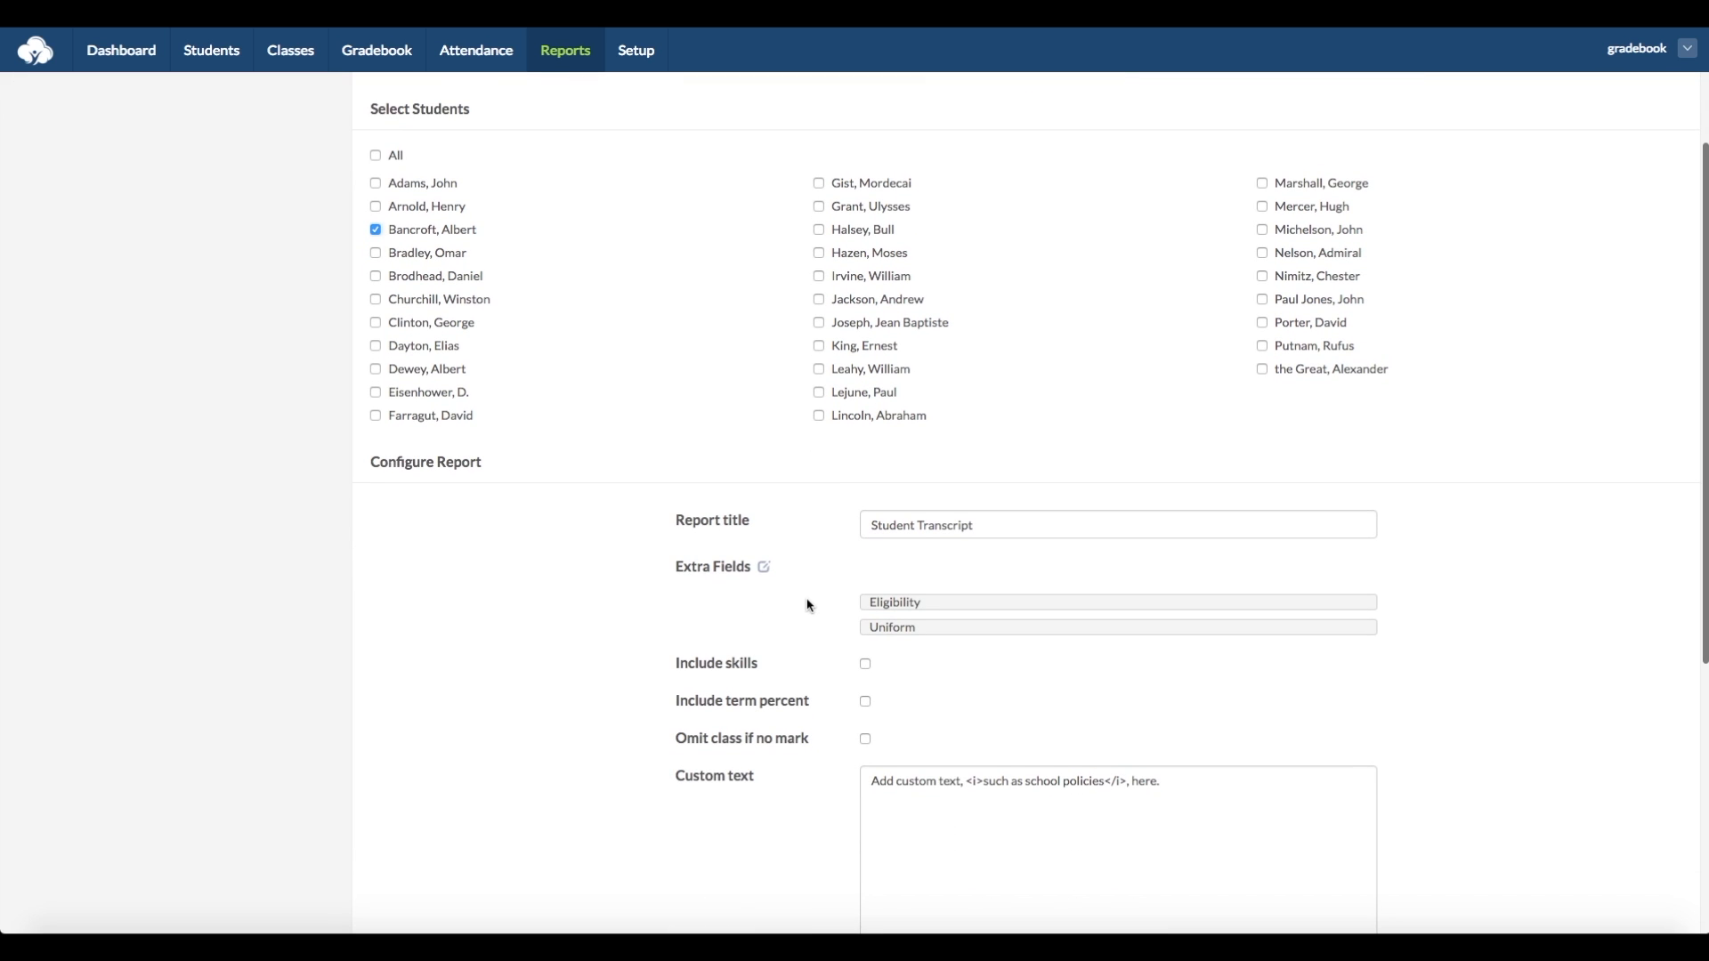
scroll(919, 697, down, 1)
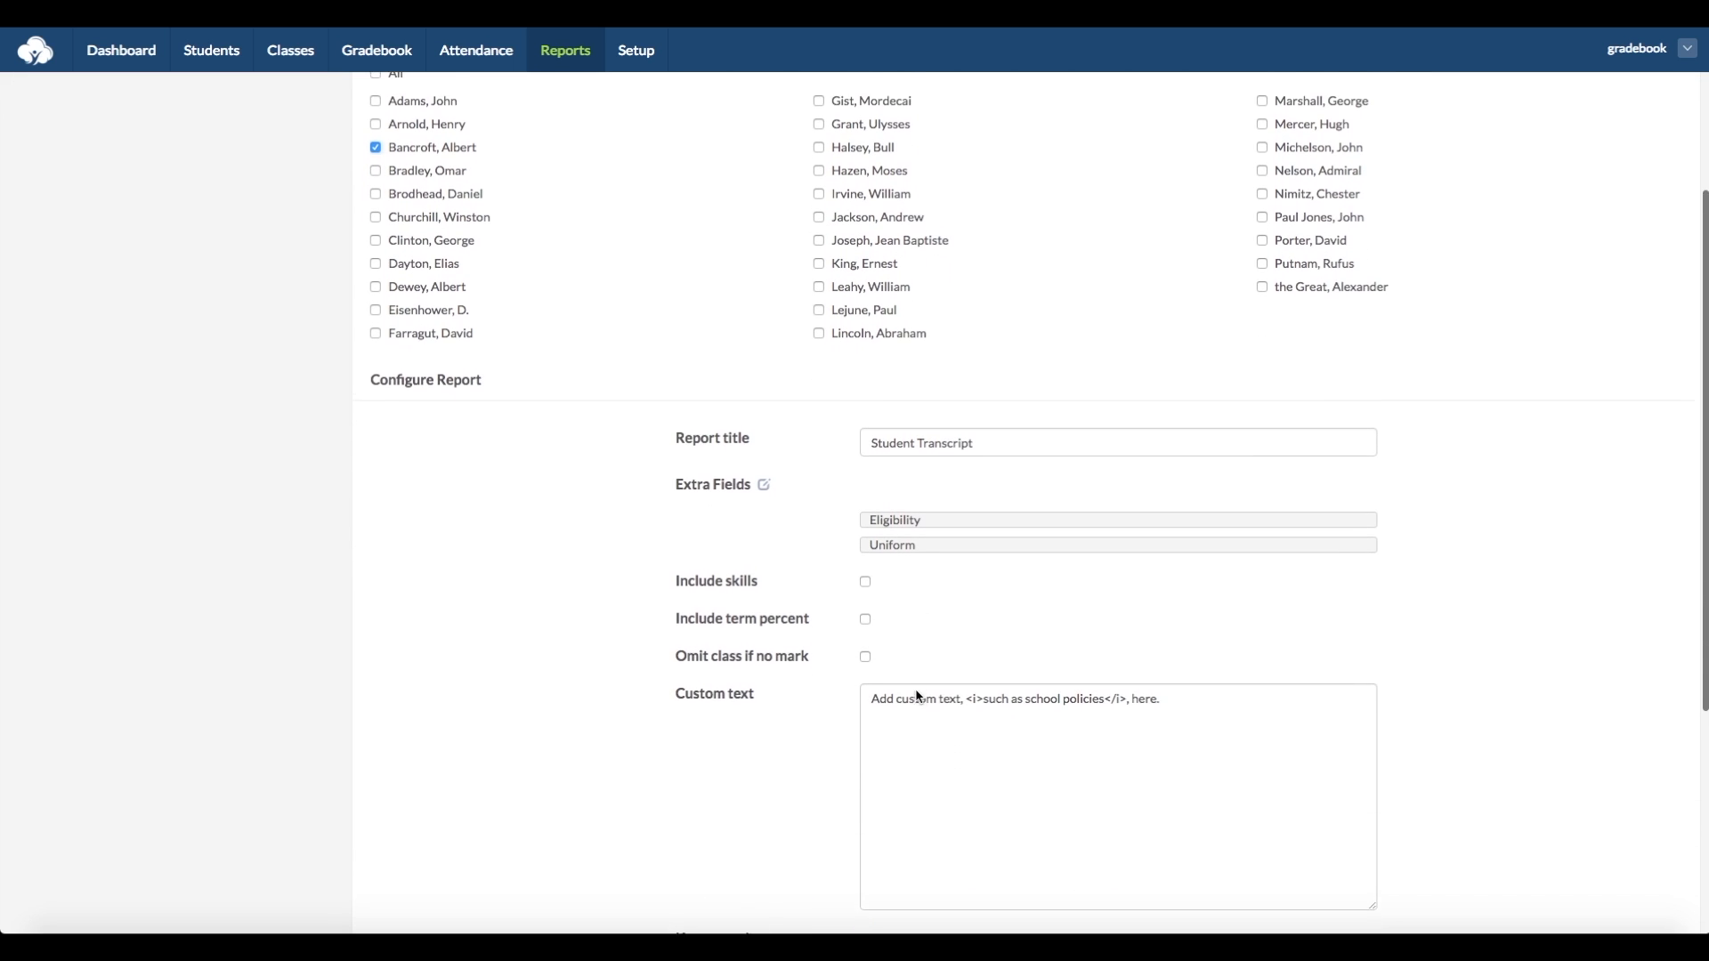
scroll(828, 702, down, 2)
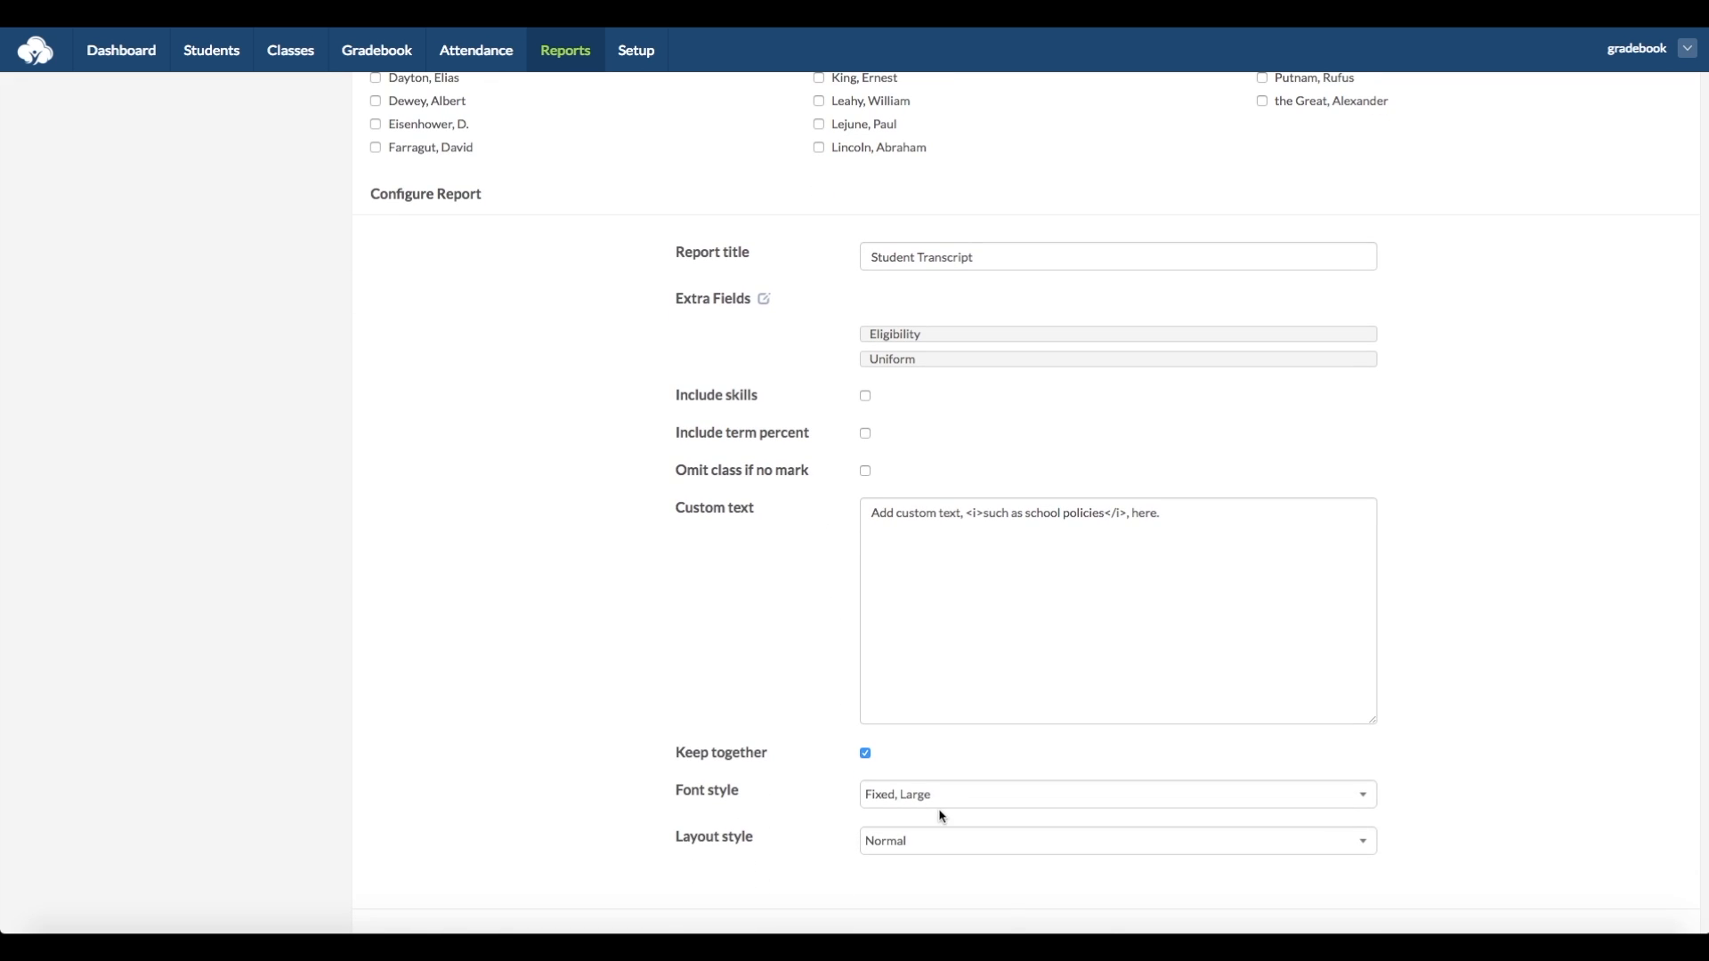
scroll(942, 817, down, 1)
scroll(942, 816, down, 1)
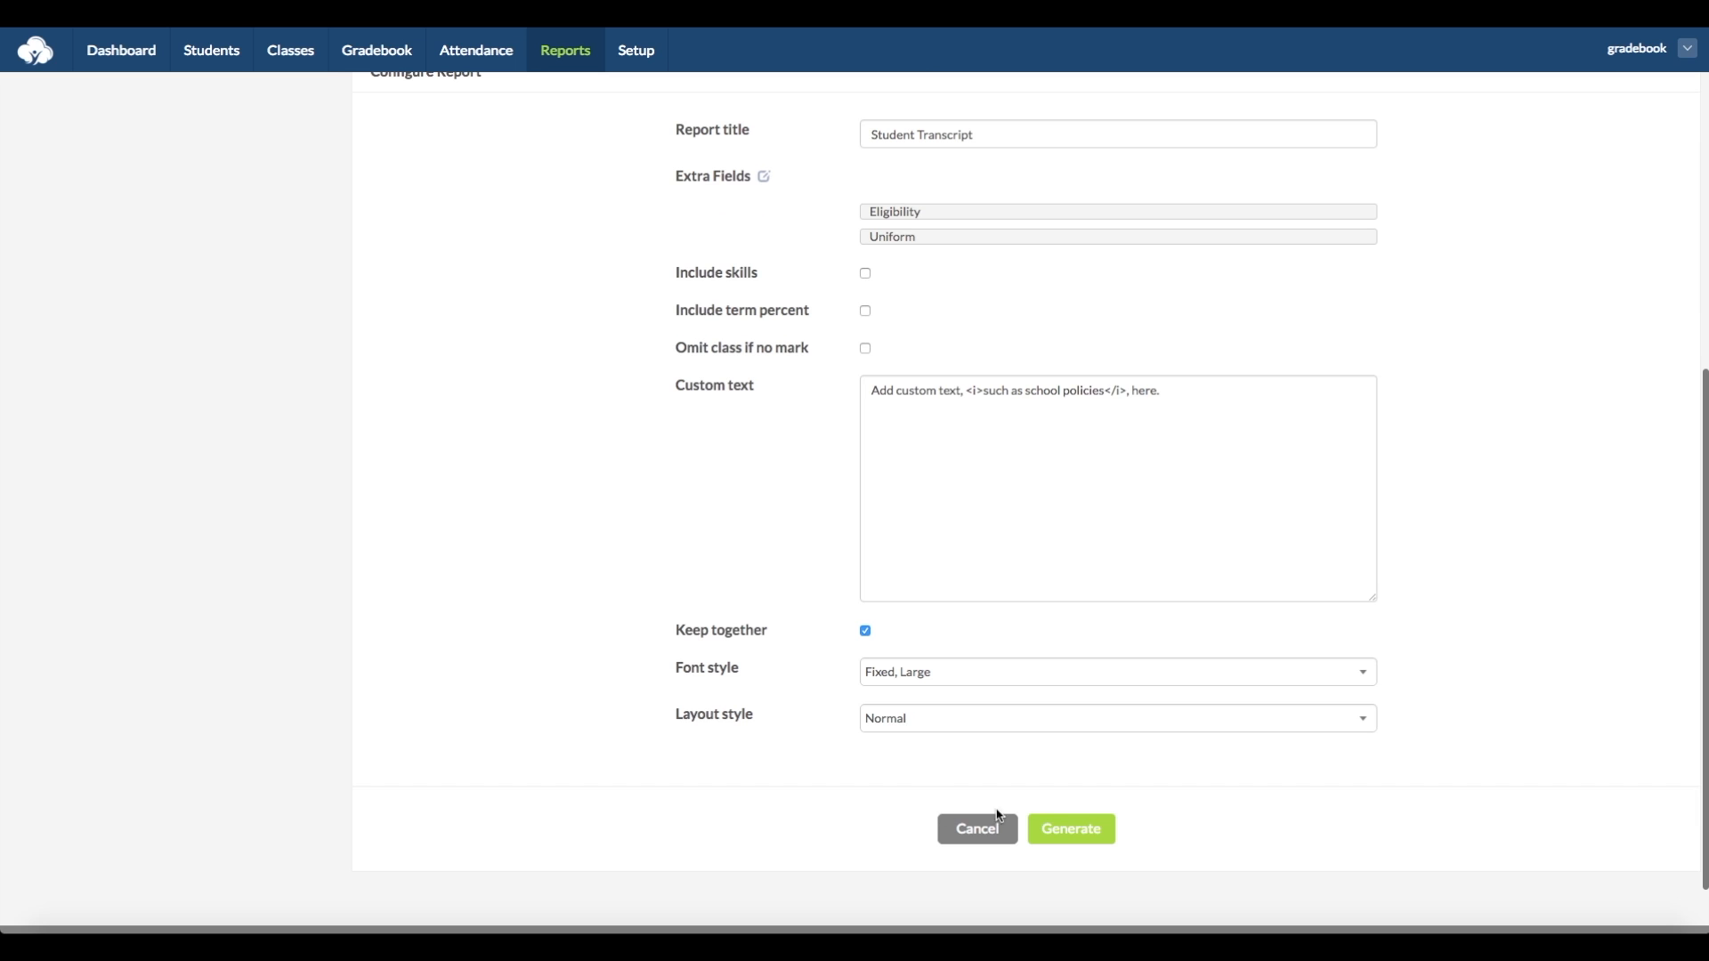
click(1086, 837)
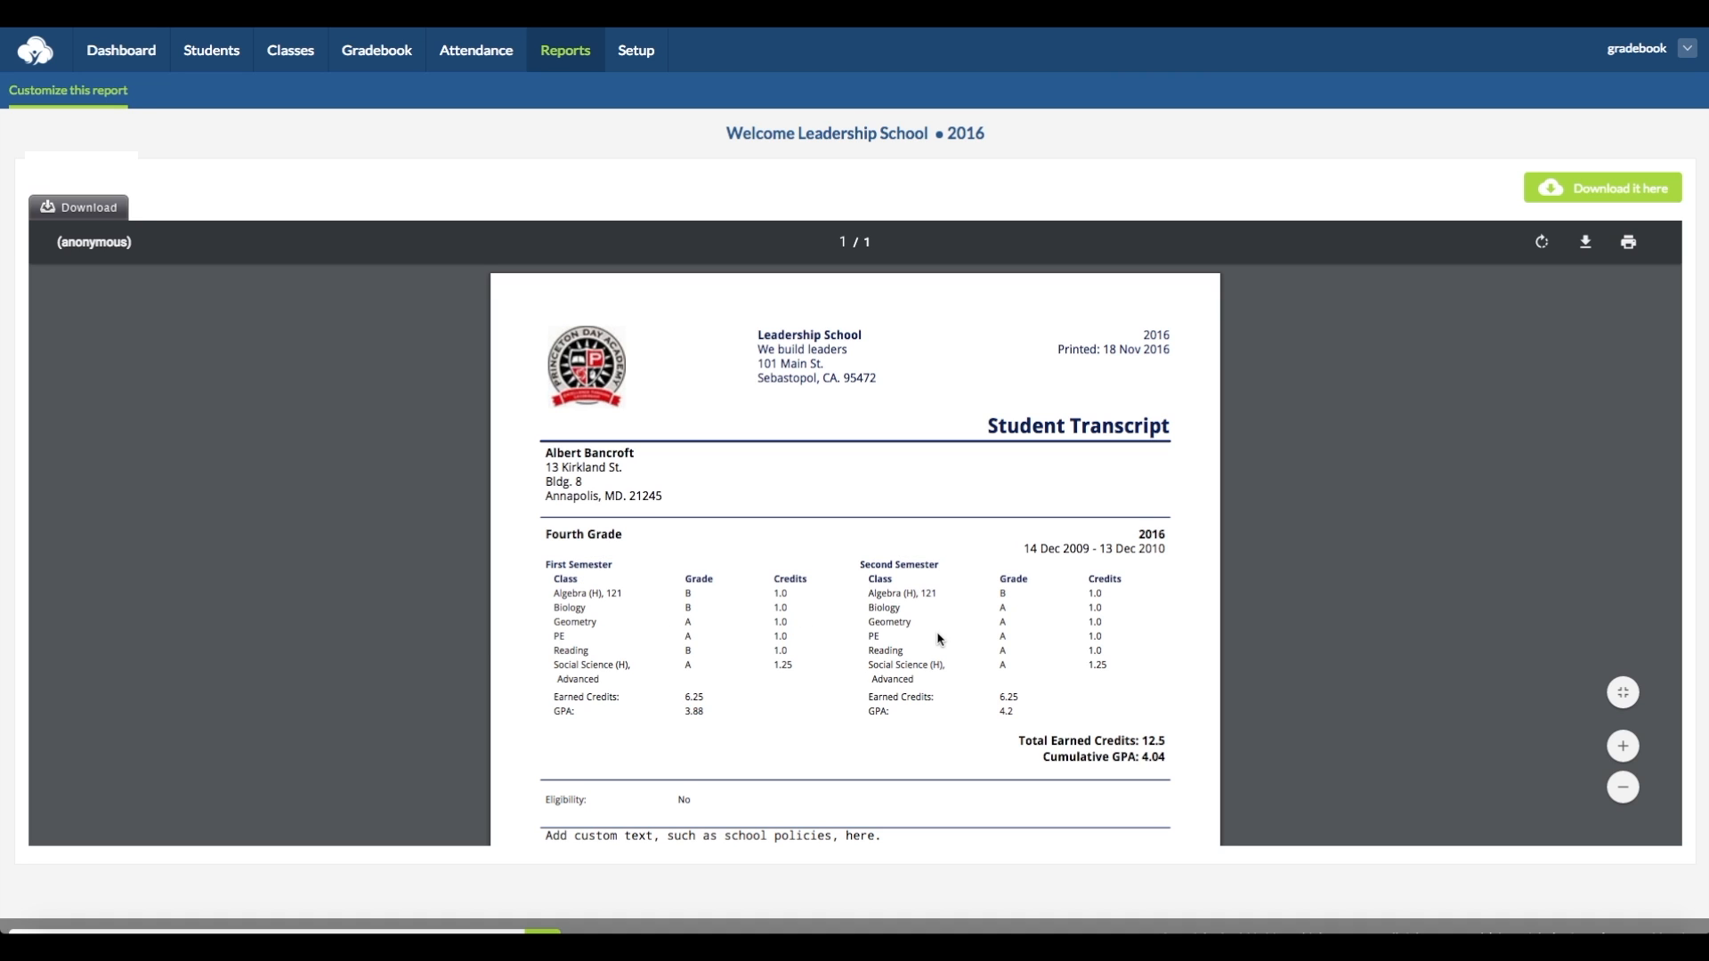
scroll(945, 640, down, 5)
scroll(945, 640, up, 5)
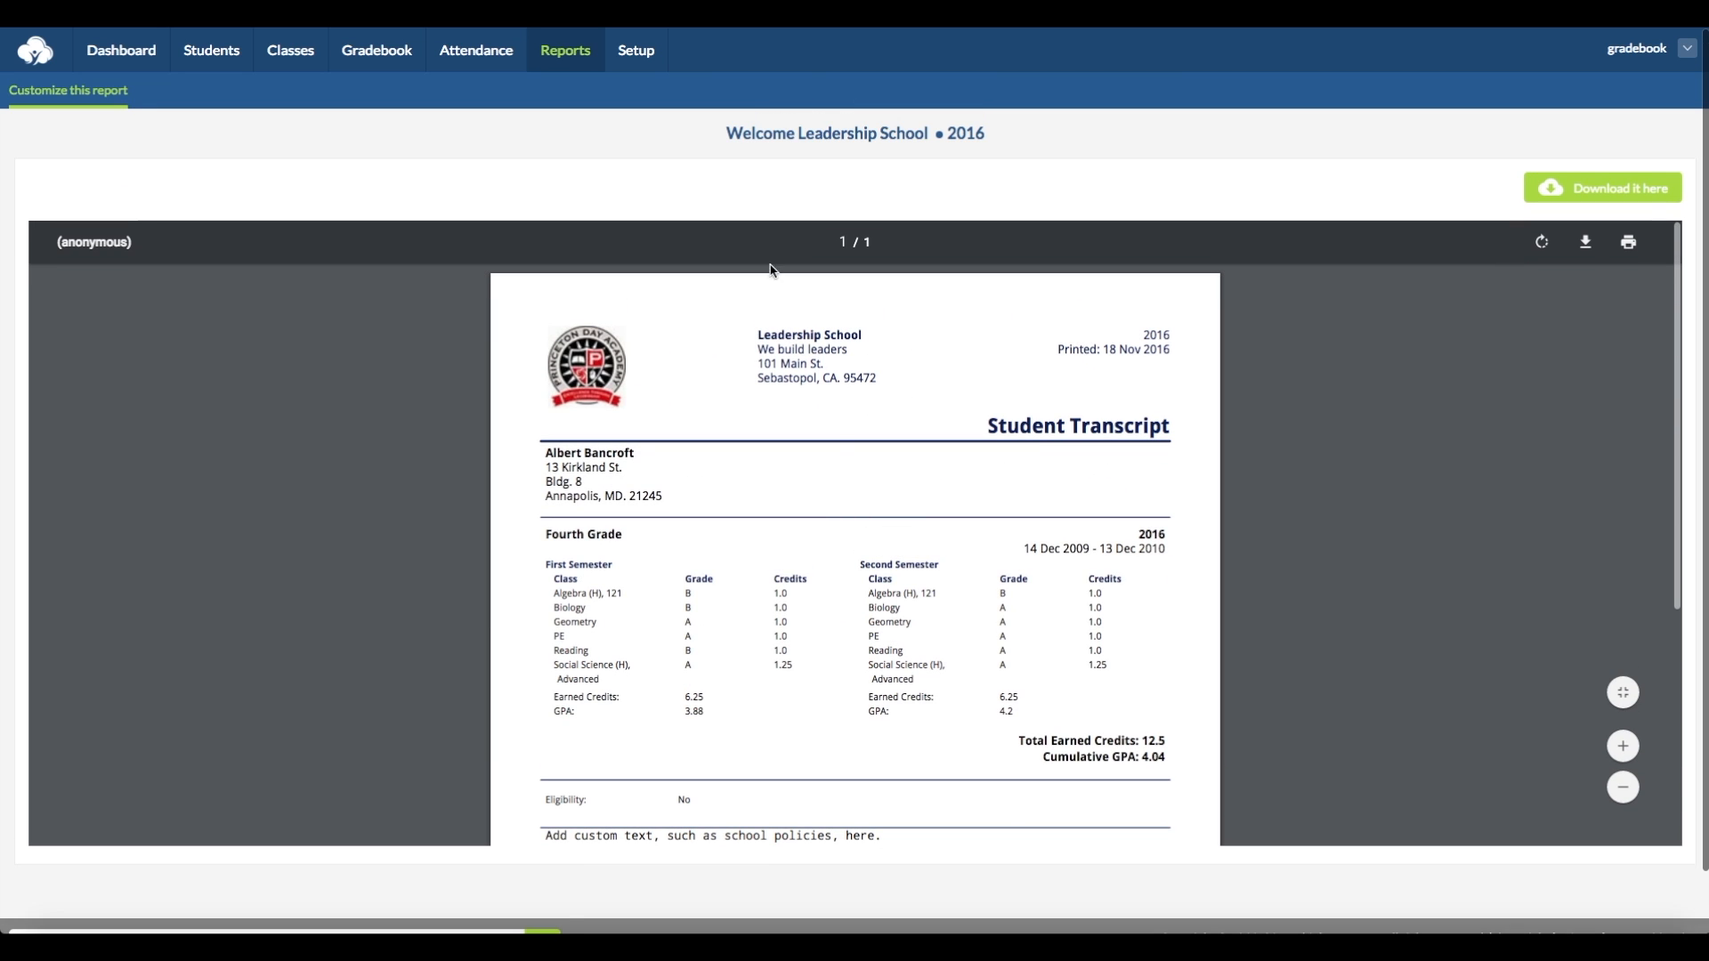
- Generate a First Quarter student summary for the third listed student in Algebra (H), 121
click(565, 51)
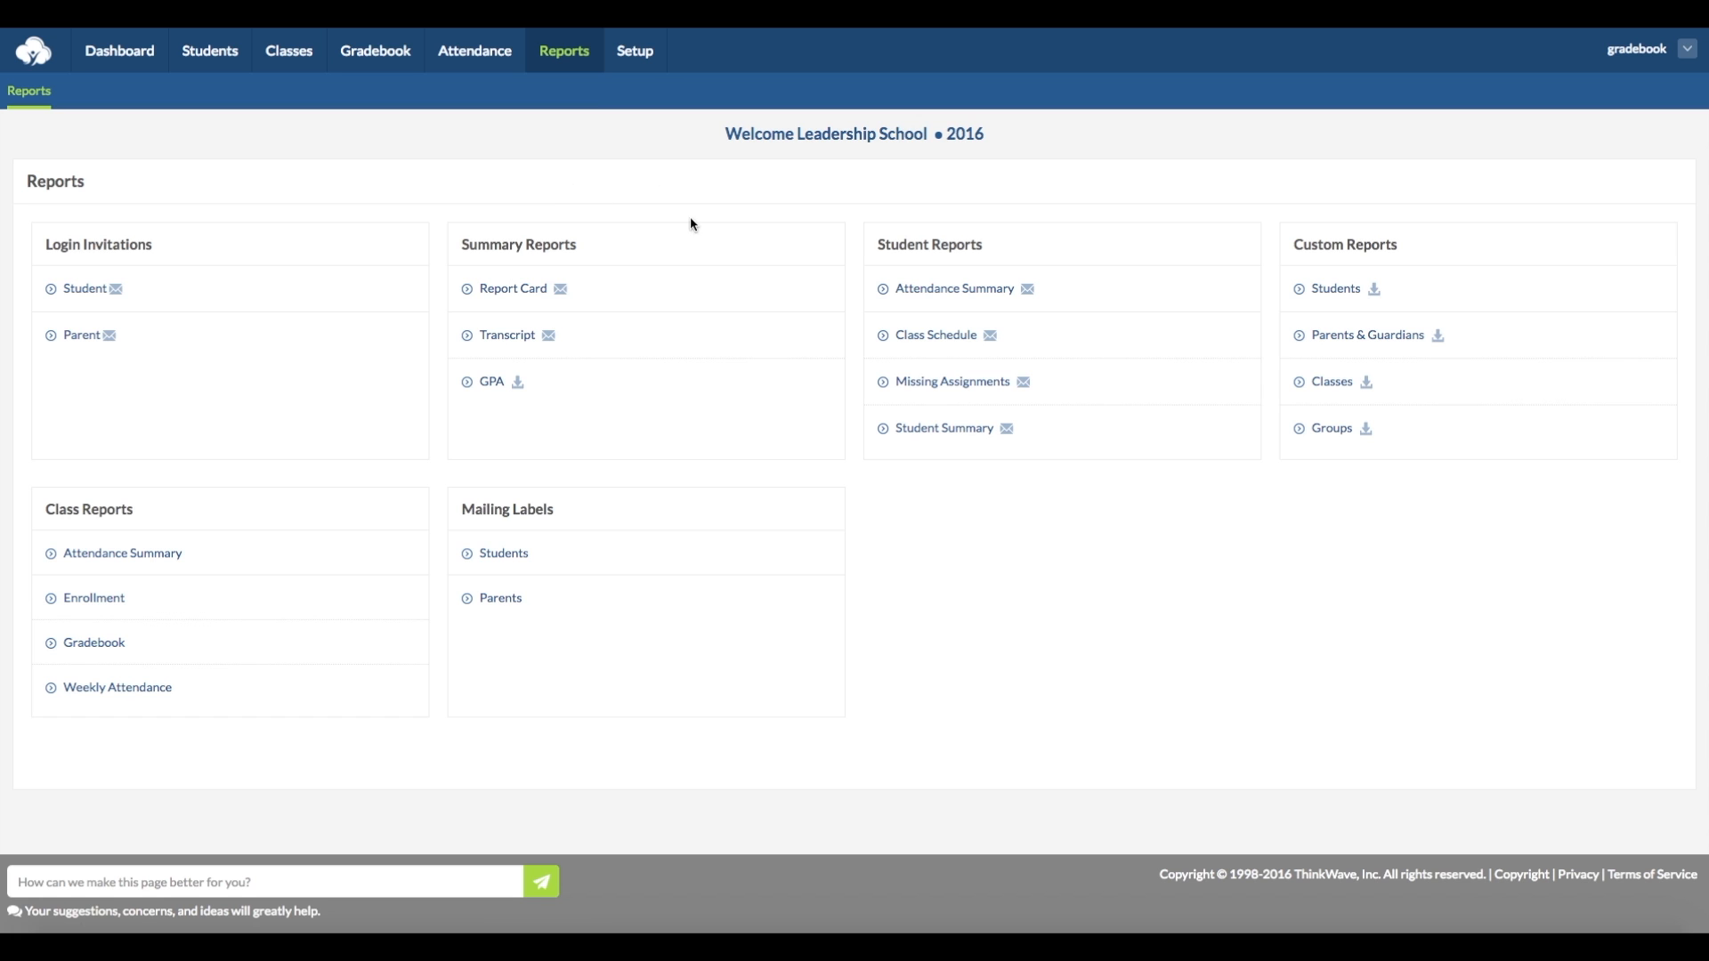
click(961, 435)
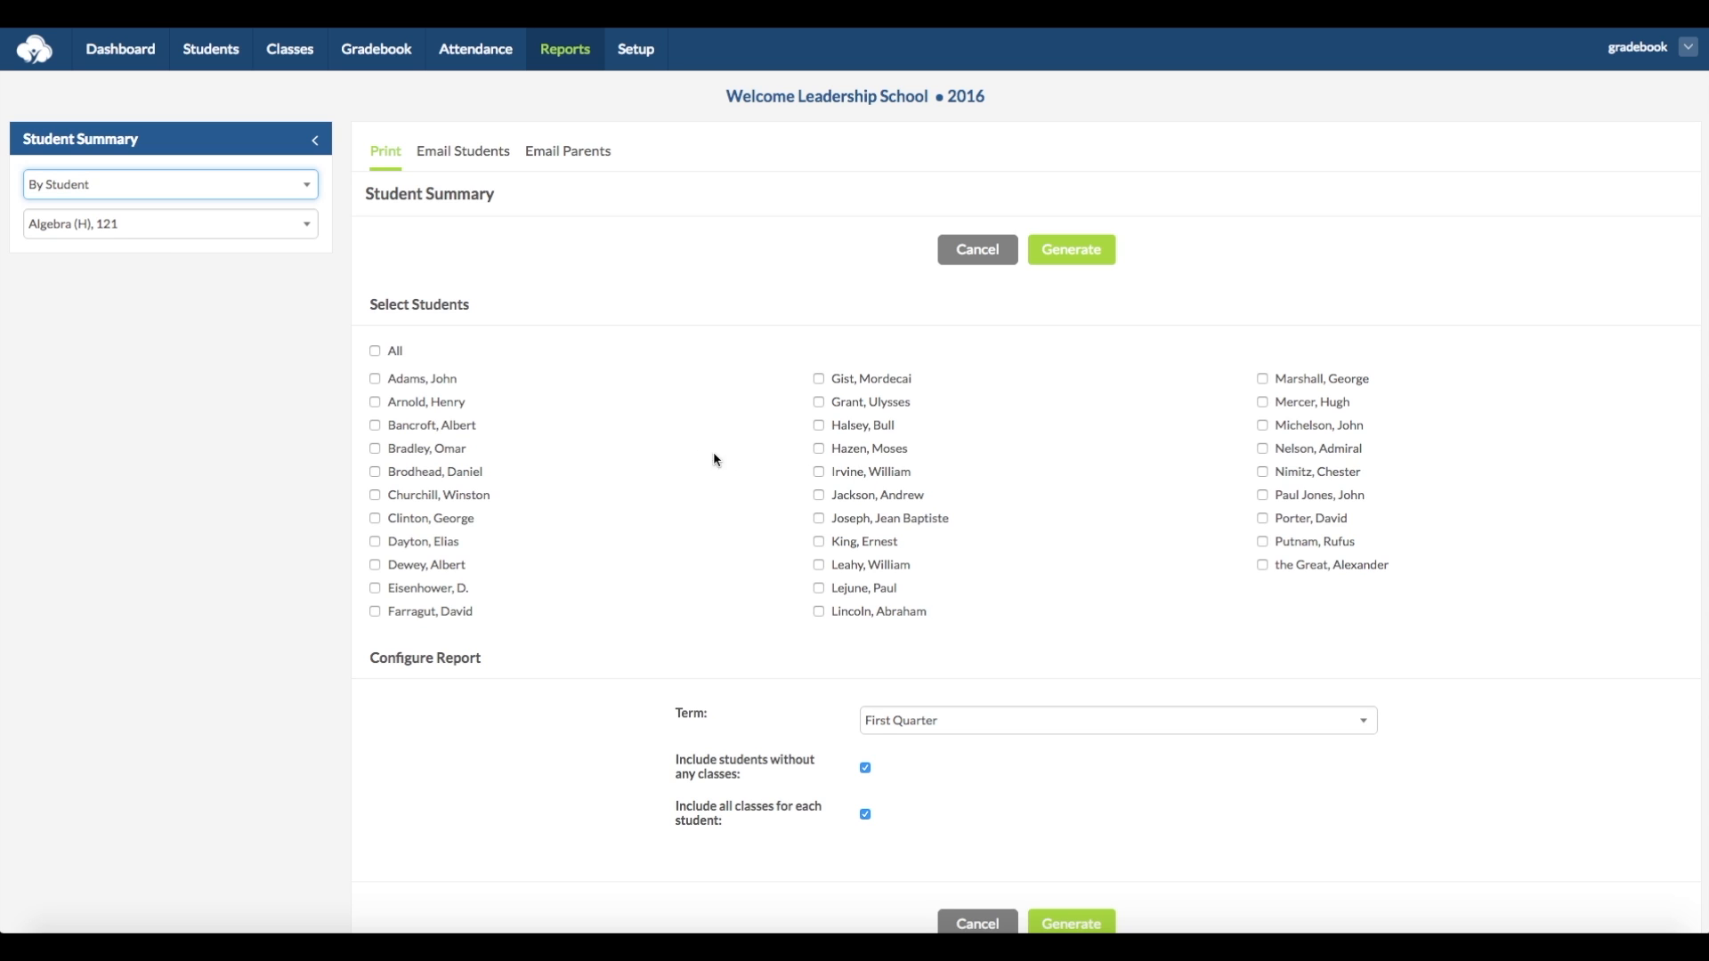
click(375, 425)
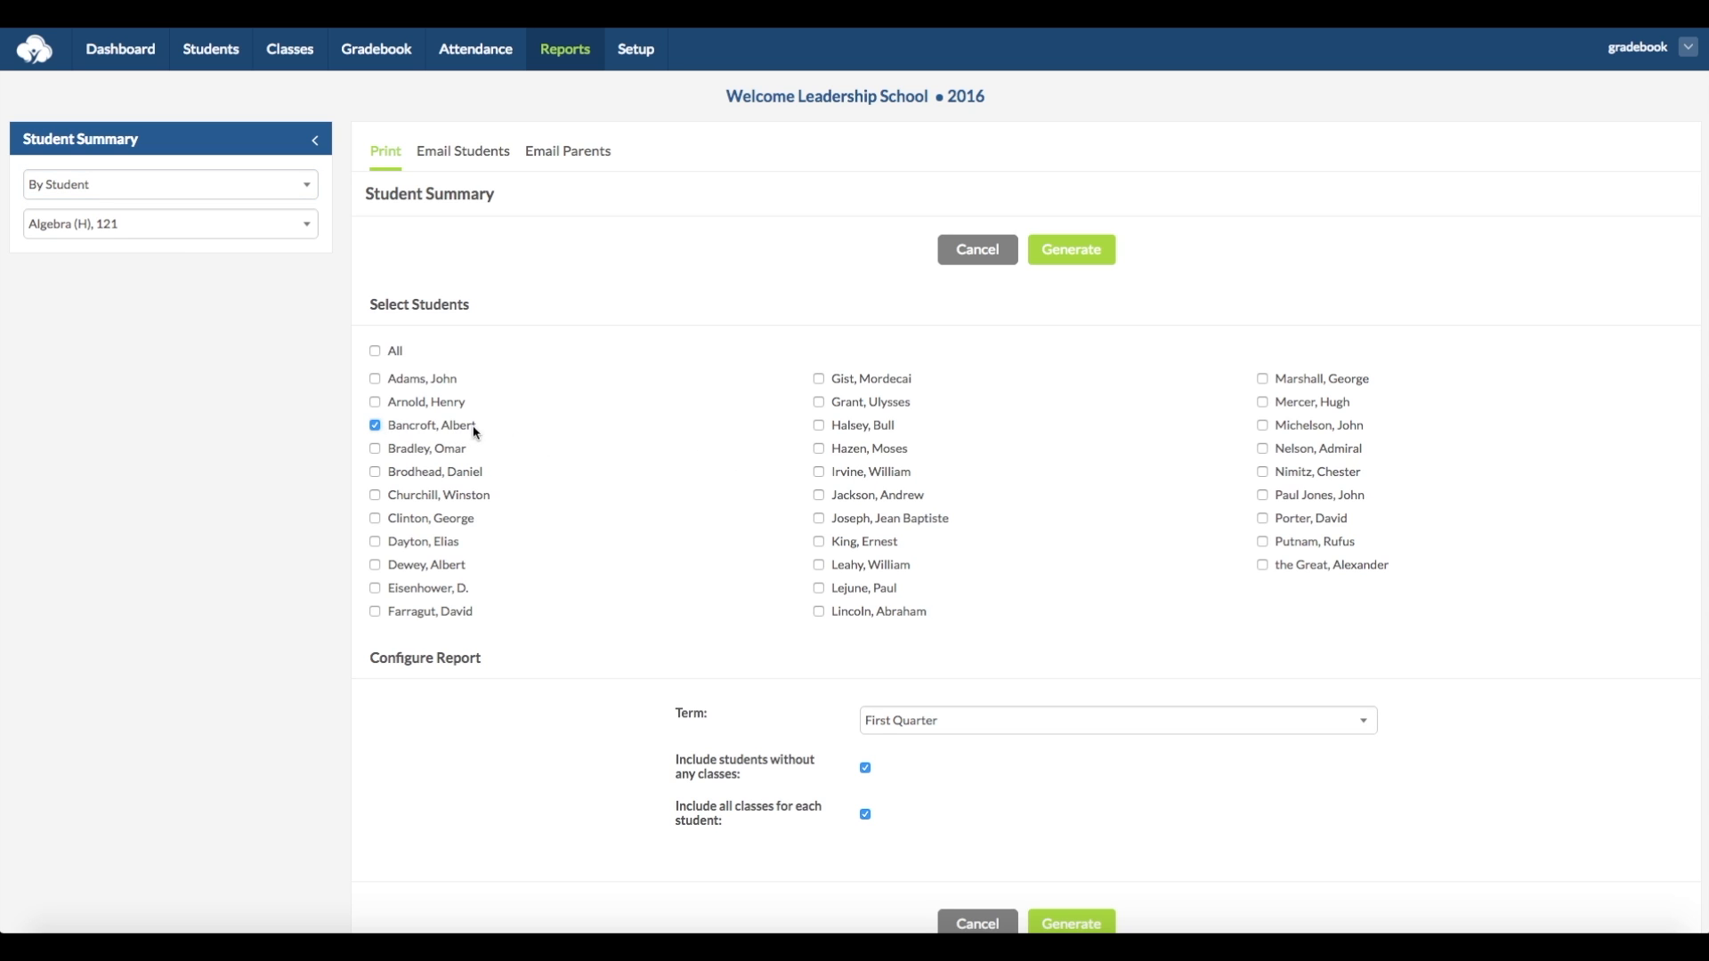
scroll(634, 446, down, 3)
click(1157, 556)
click(1455, 581)
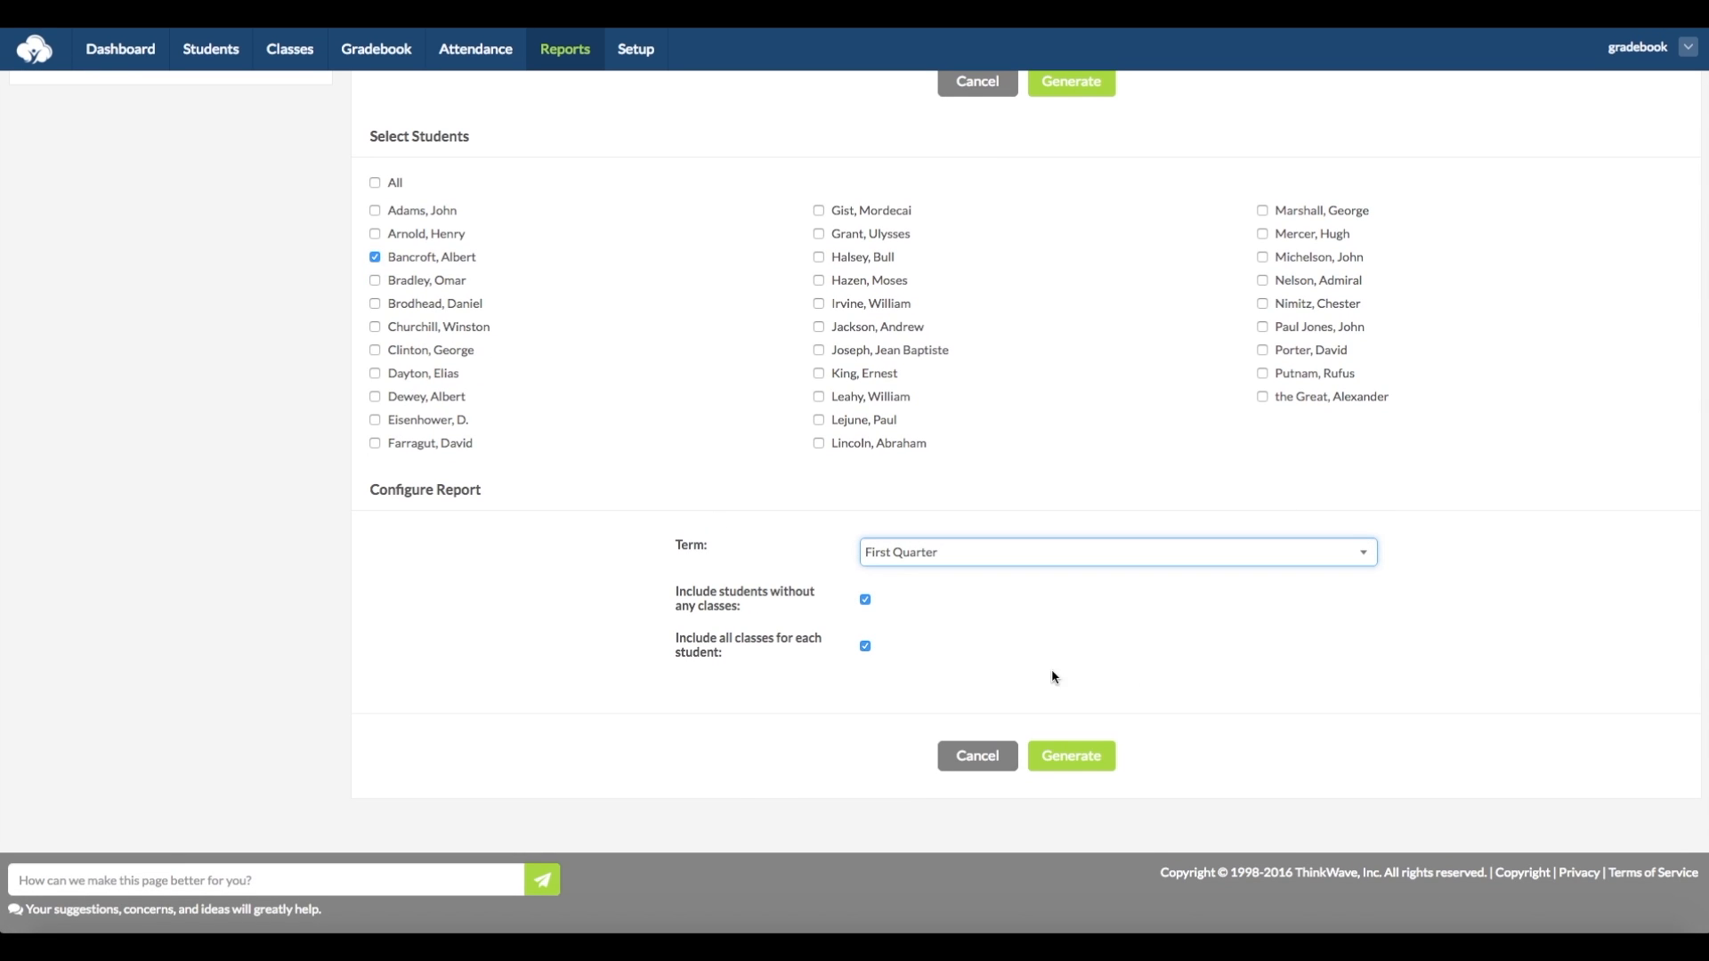
click(1072, 758)
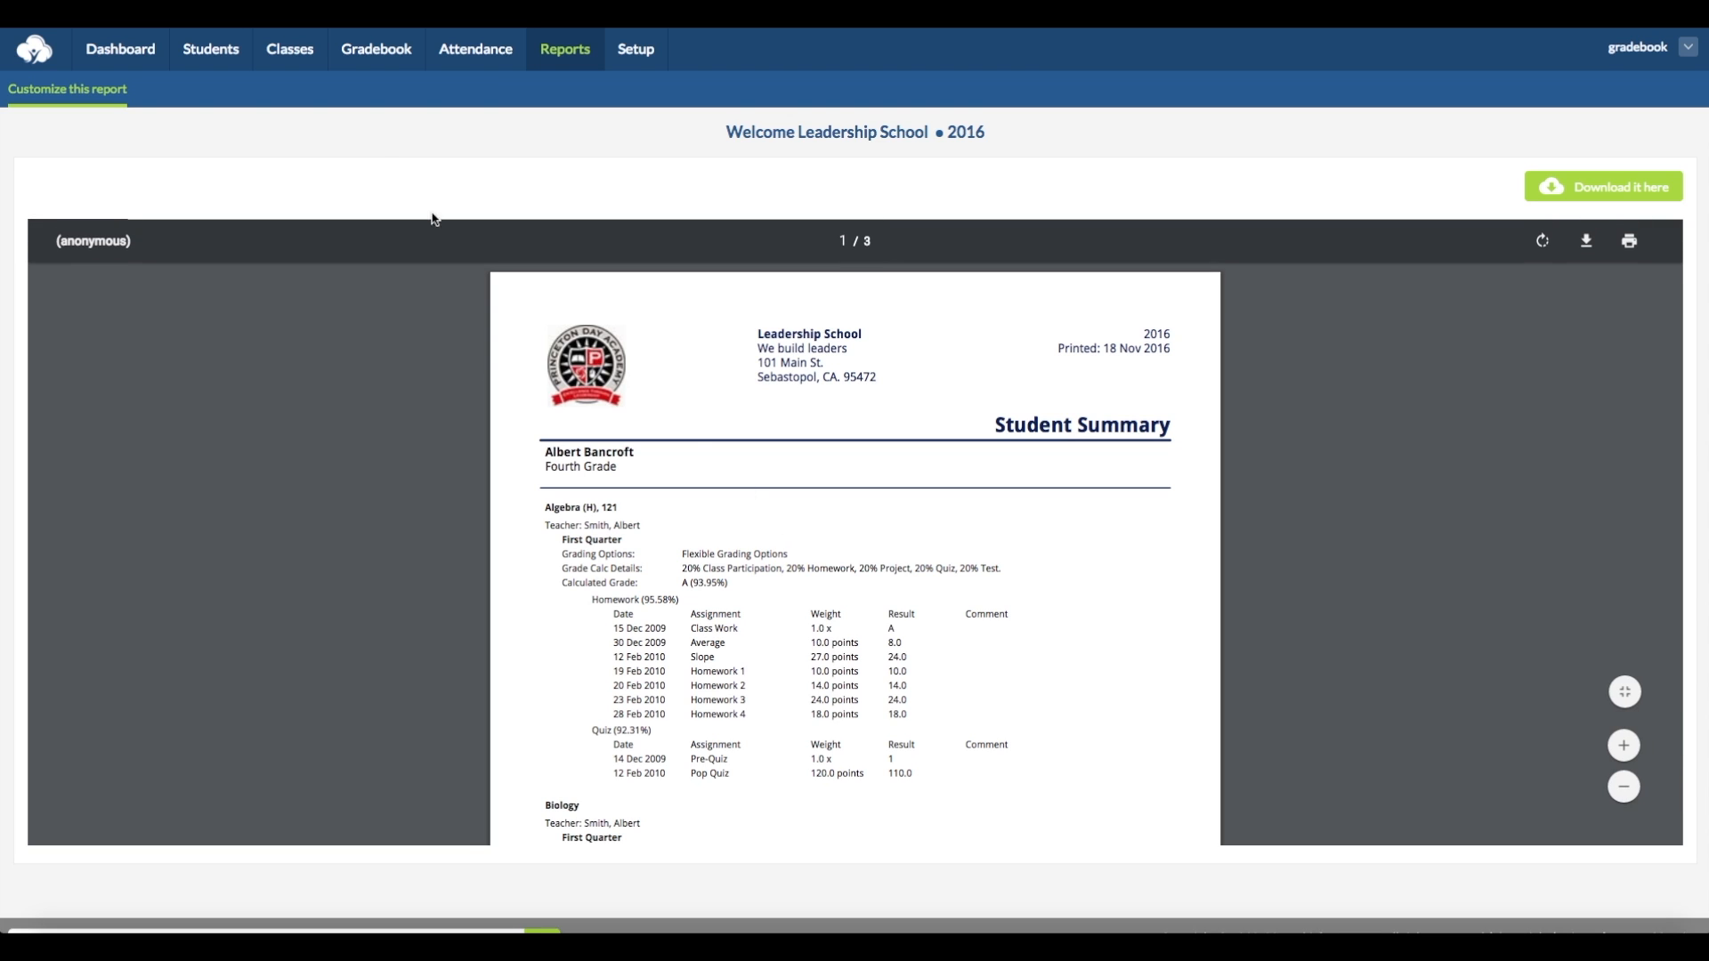
- Start a student attendance summary selected by student, and include only the third listed student in Algebra (H), 121
click(561, 54)
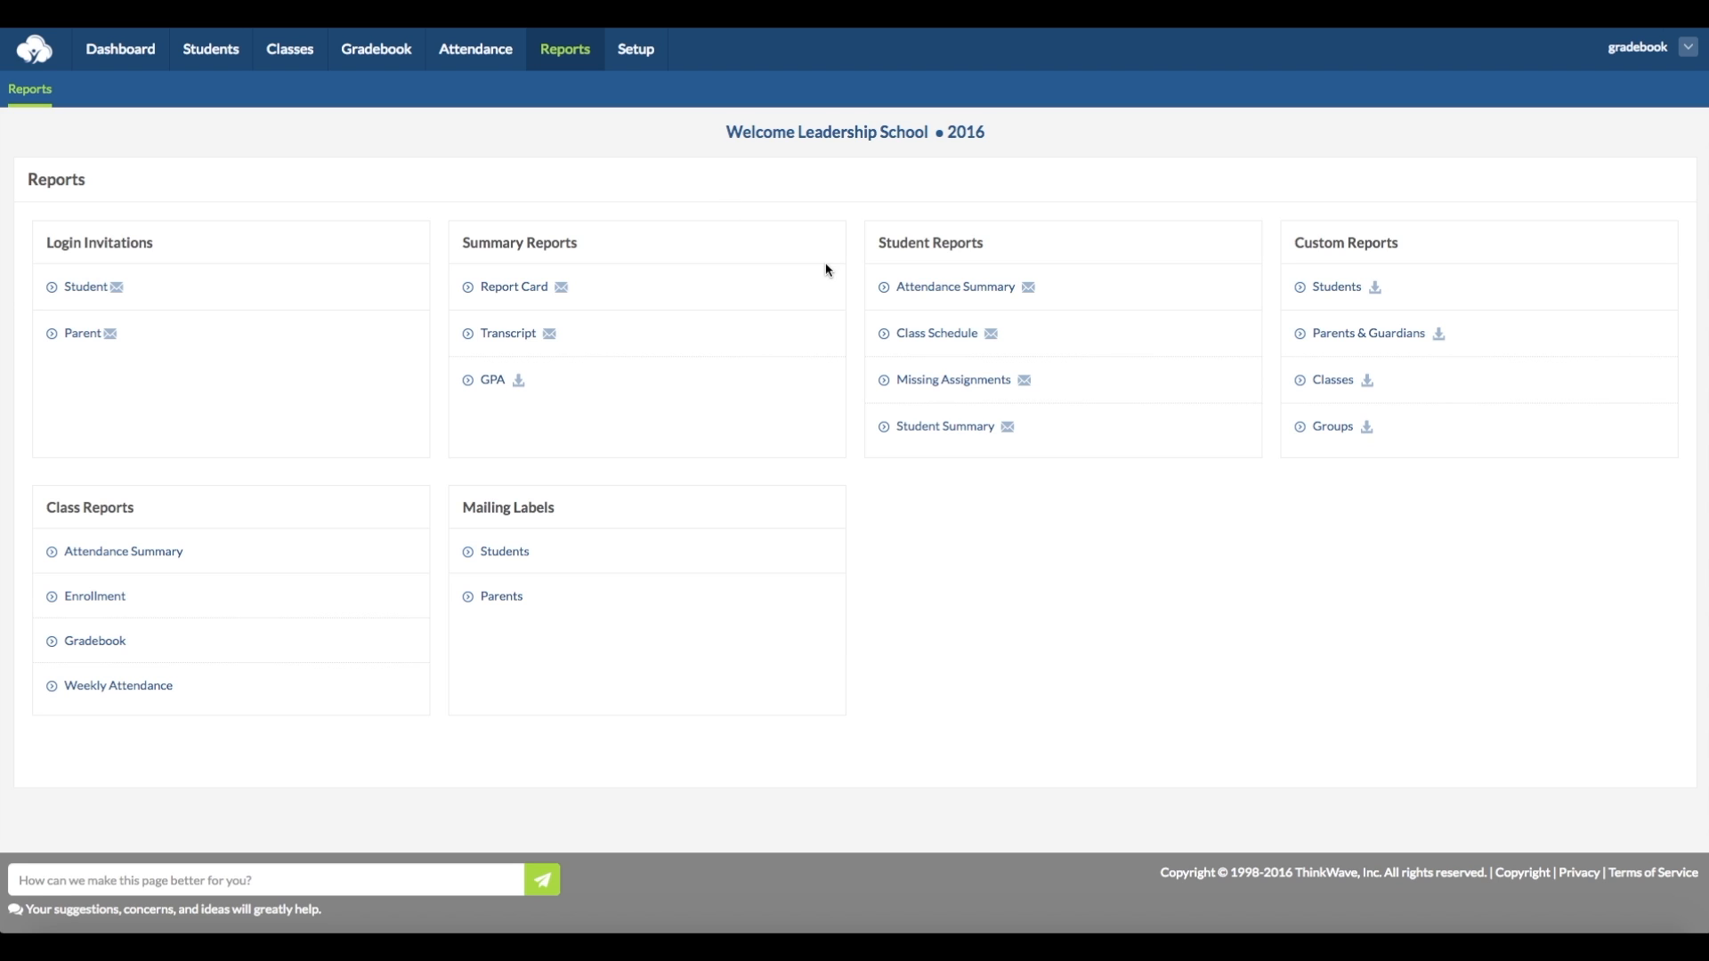
click(919, 288)
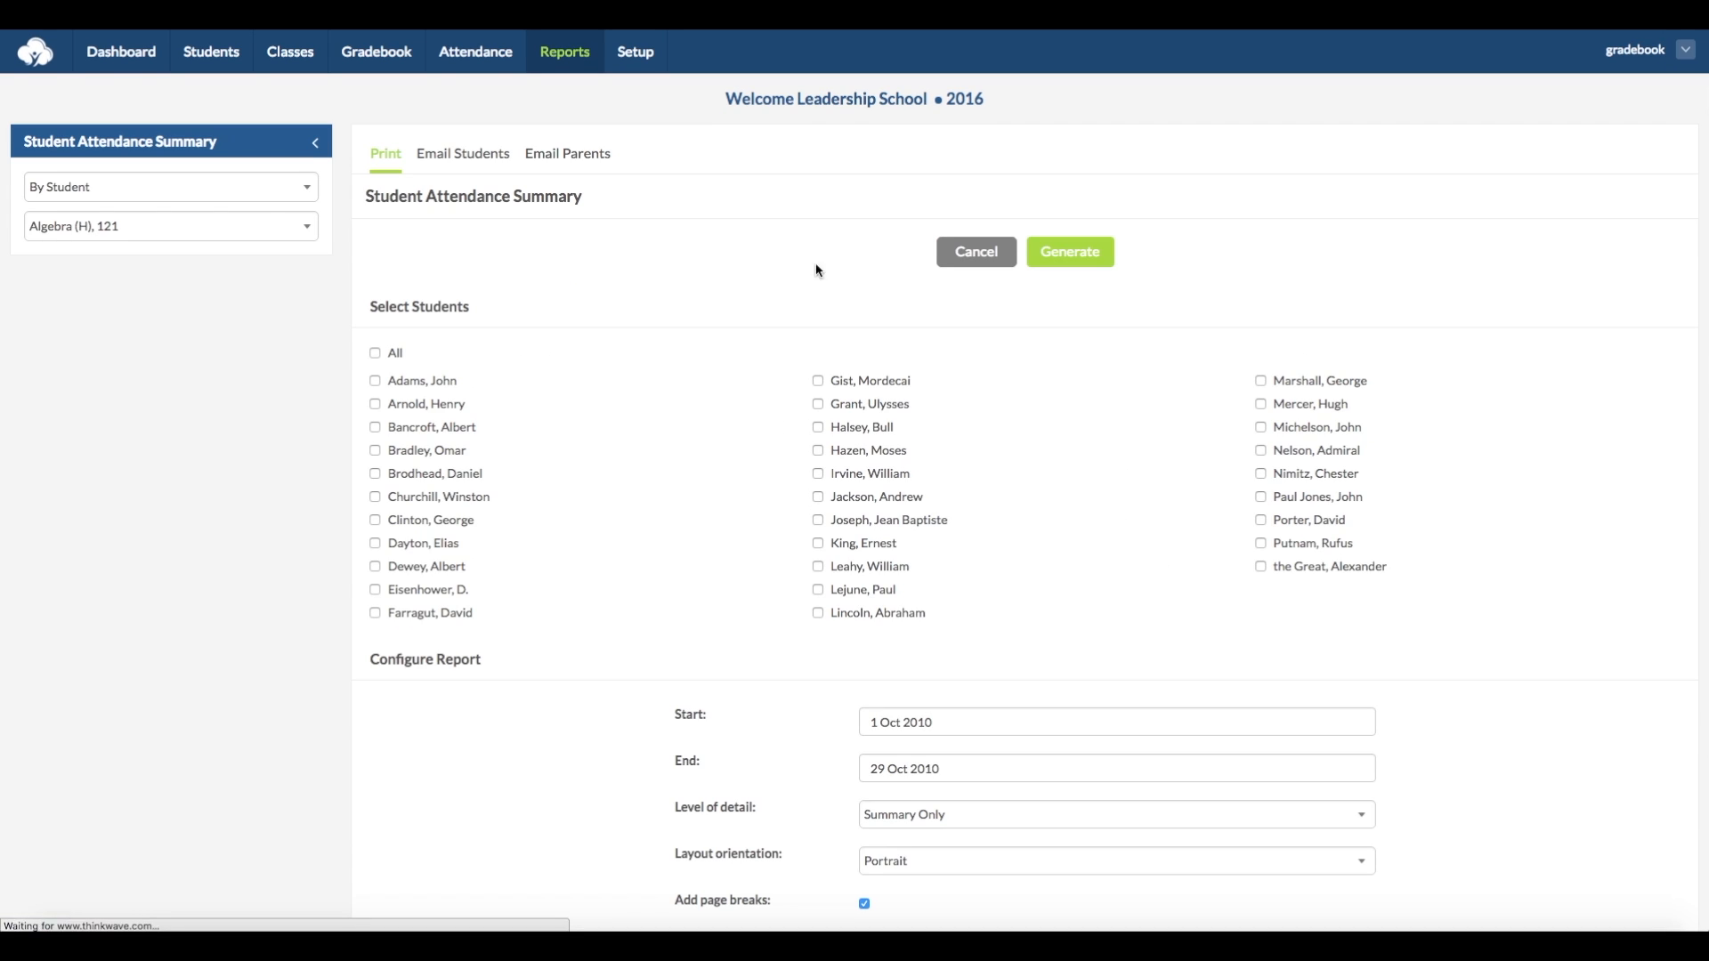
click(210, 194)
click(445, 263)
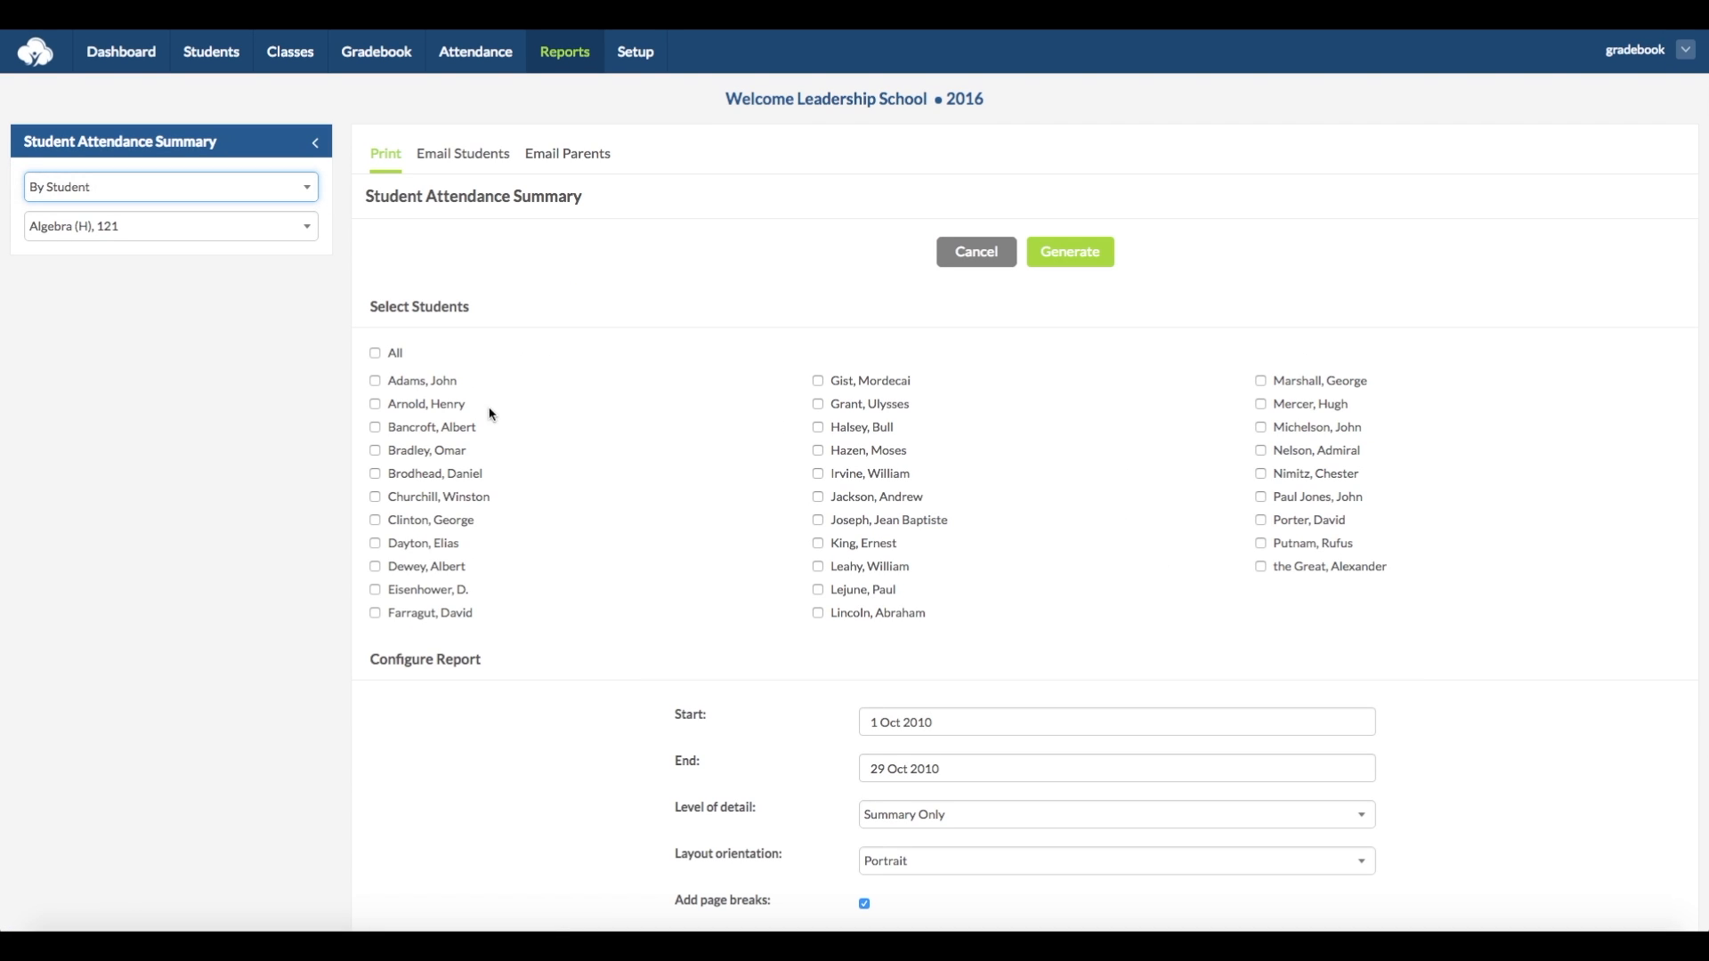
click(375, 428)
scroll(694, 500, down, 3)
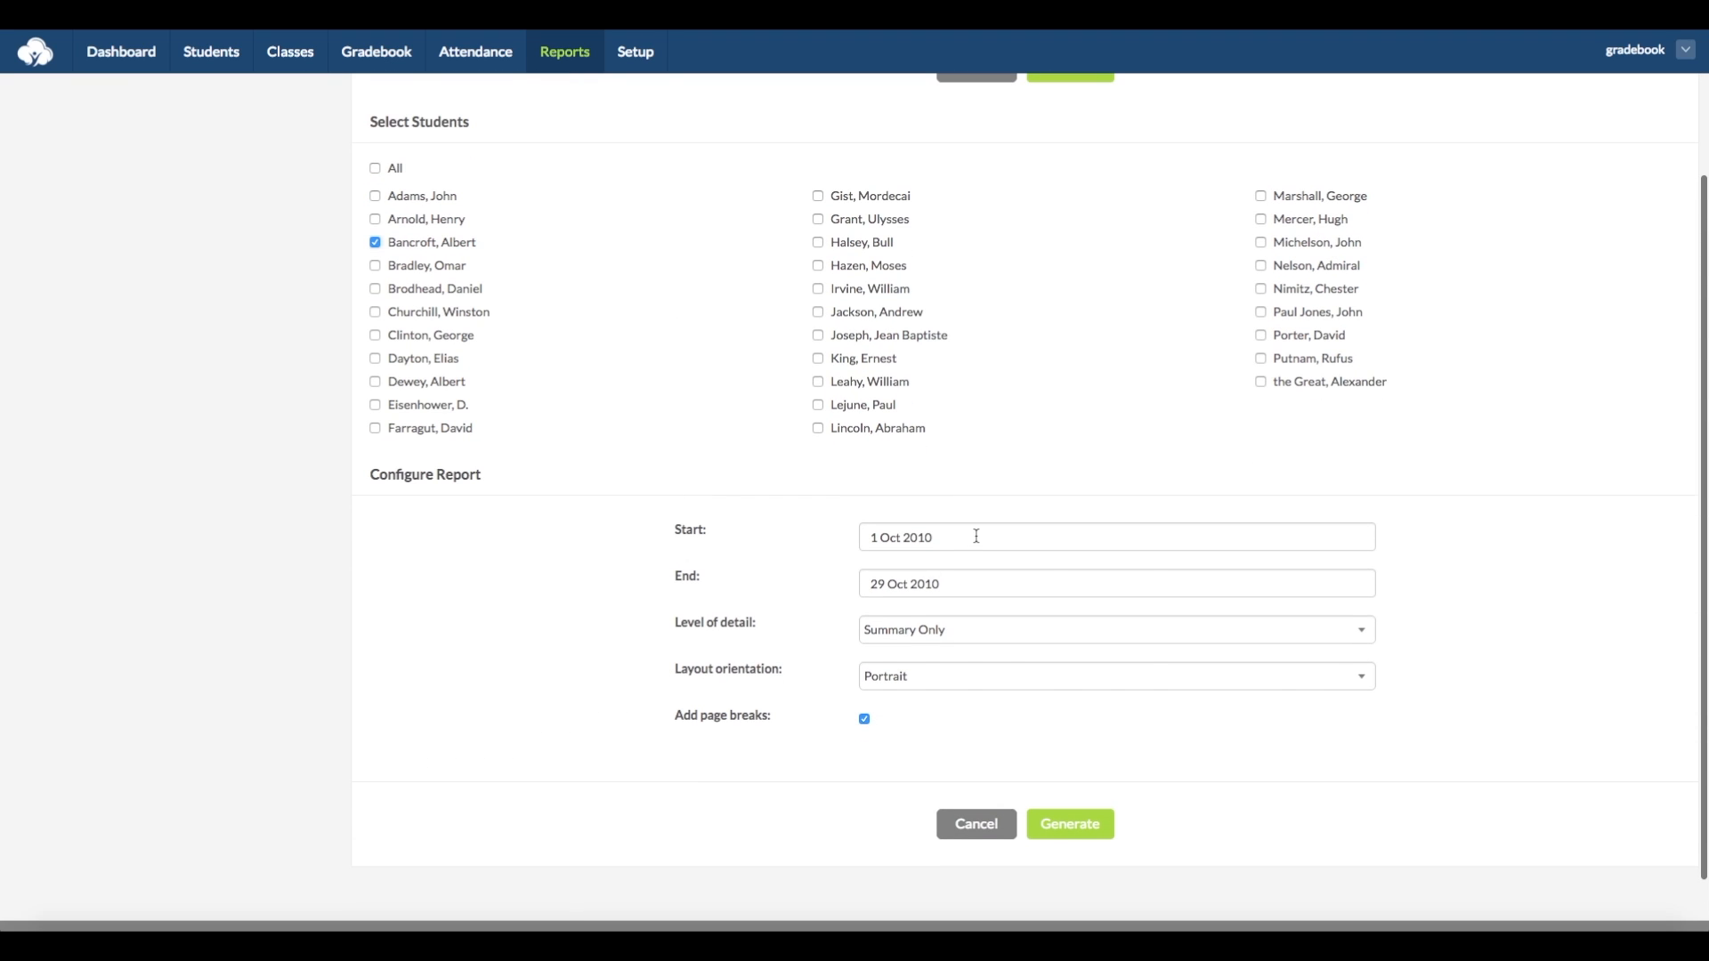
- Set the attendance period from 1 Oct 2010 to 29 Oct 2010 and generate the student attendance summary
click(977, 536)
click(1102, 632)
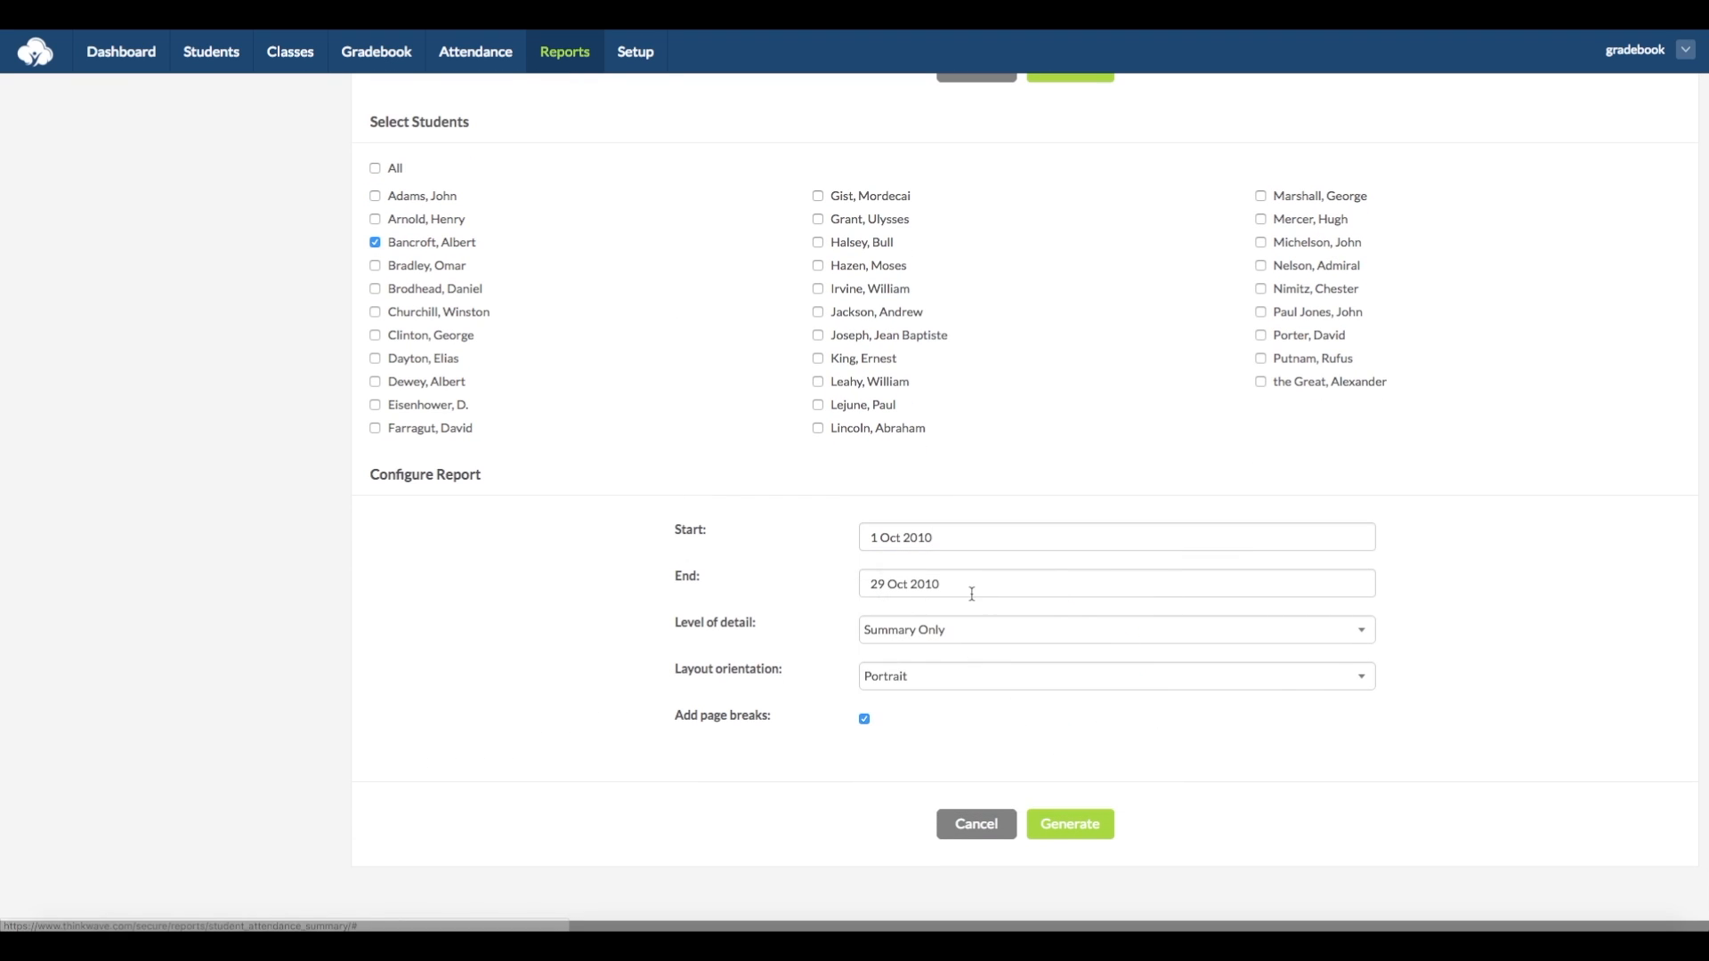
click(971, 594)
click(1101, 803)
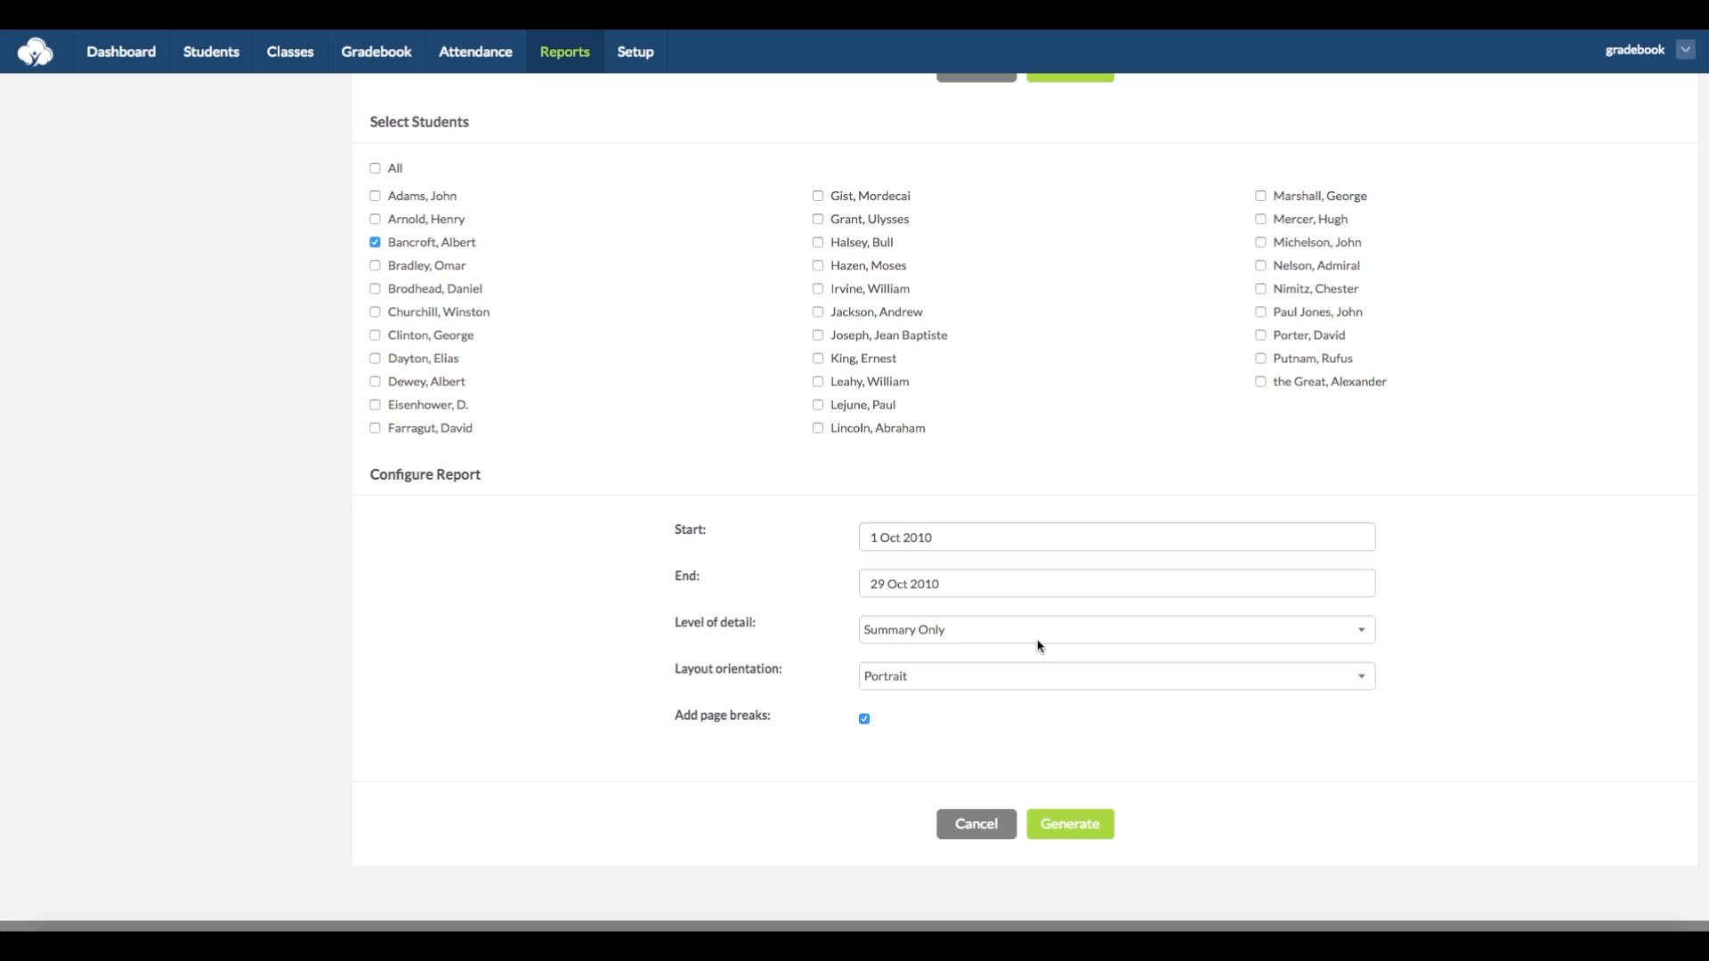
click(1079, 832)
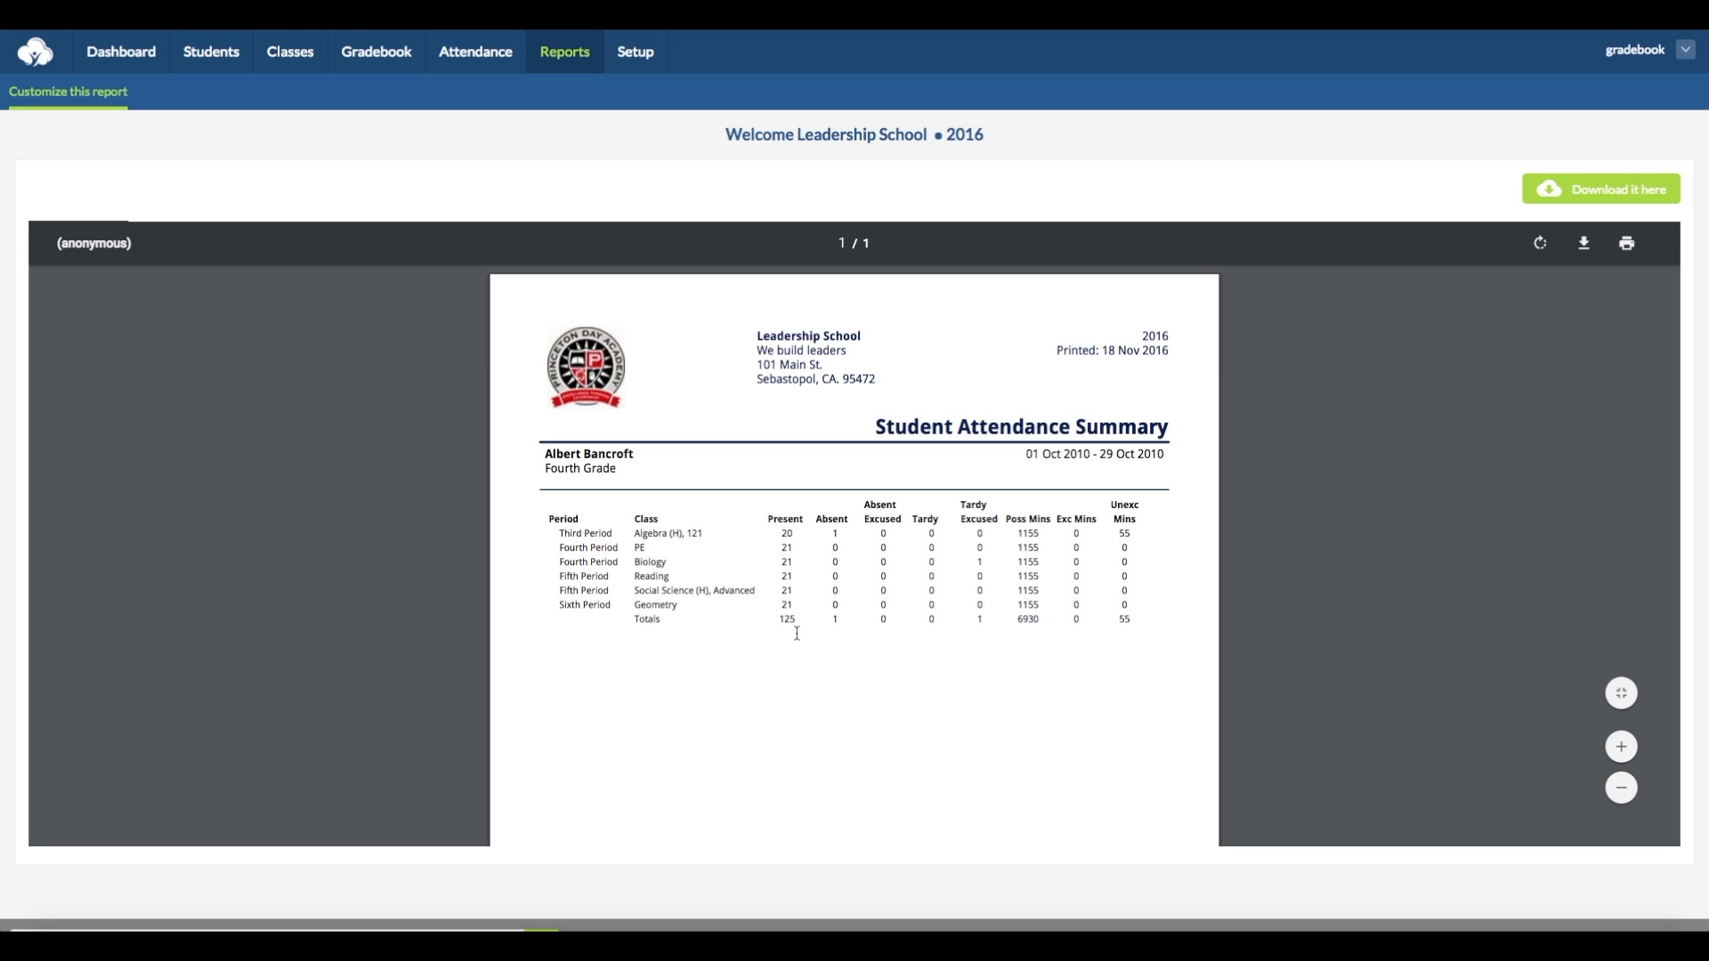
- Start a class attendance summary report and include all classes
click(570, 63)
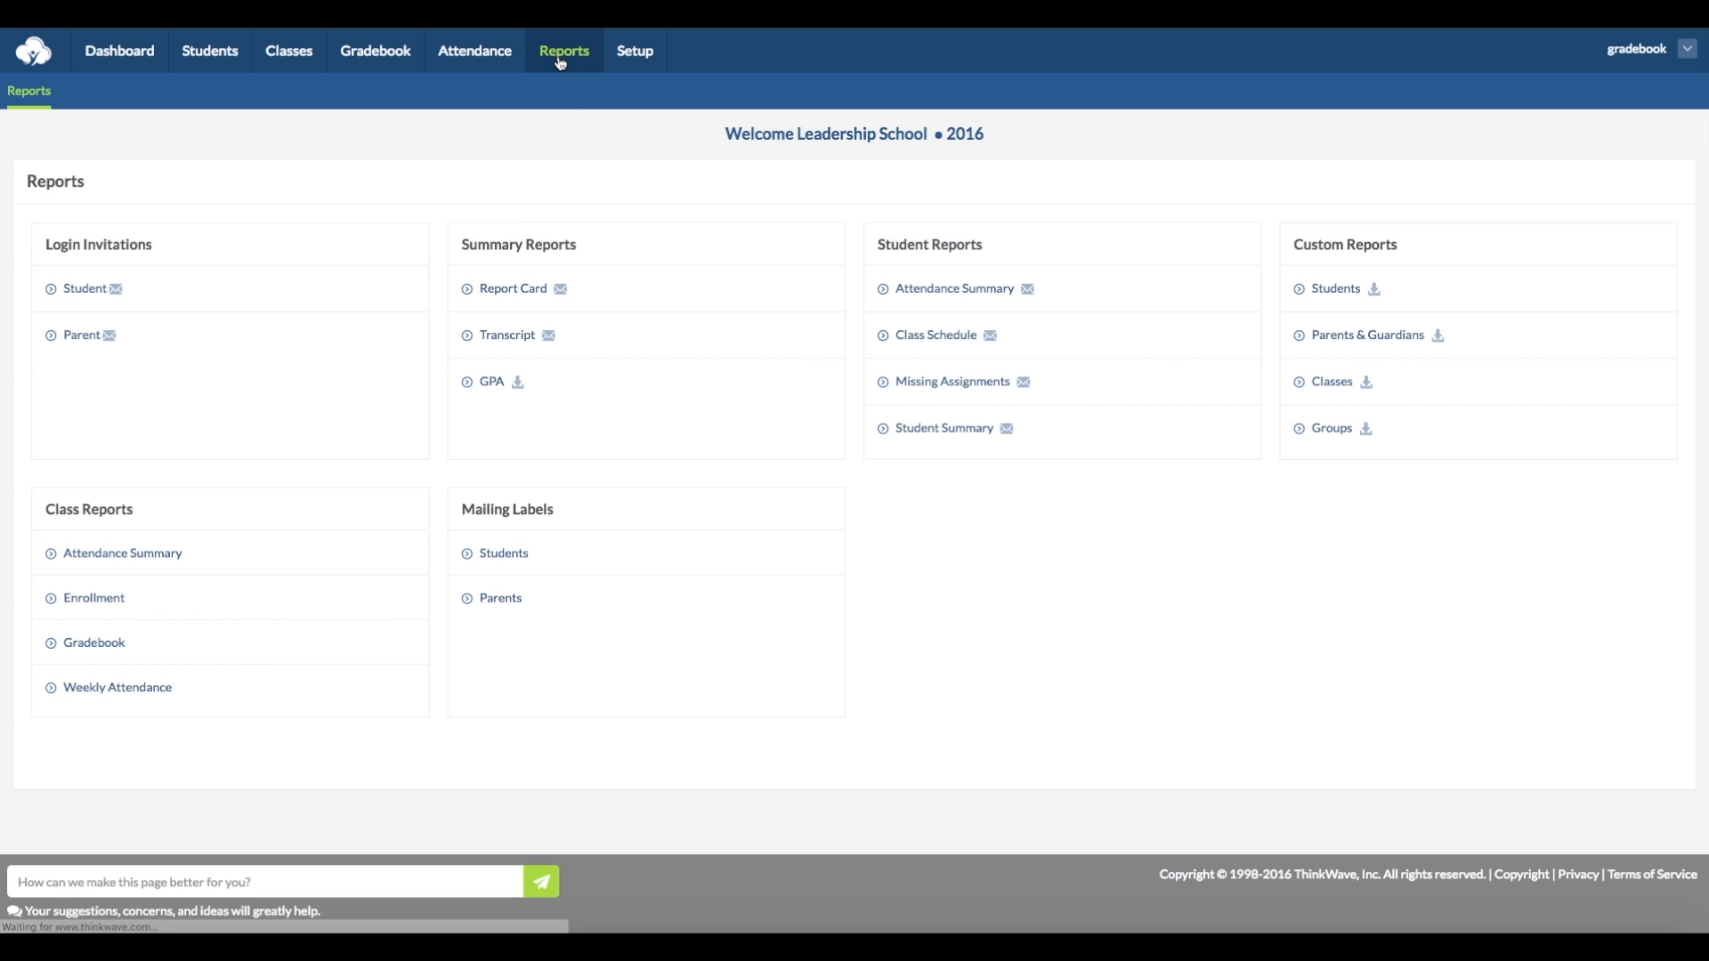
click(104, 554)
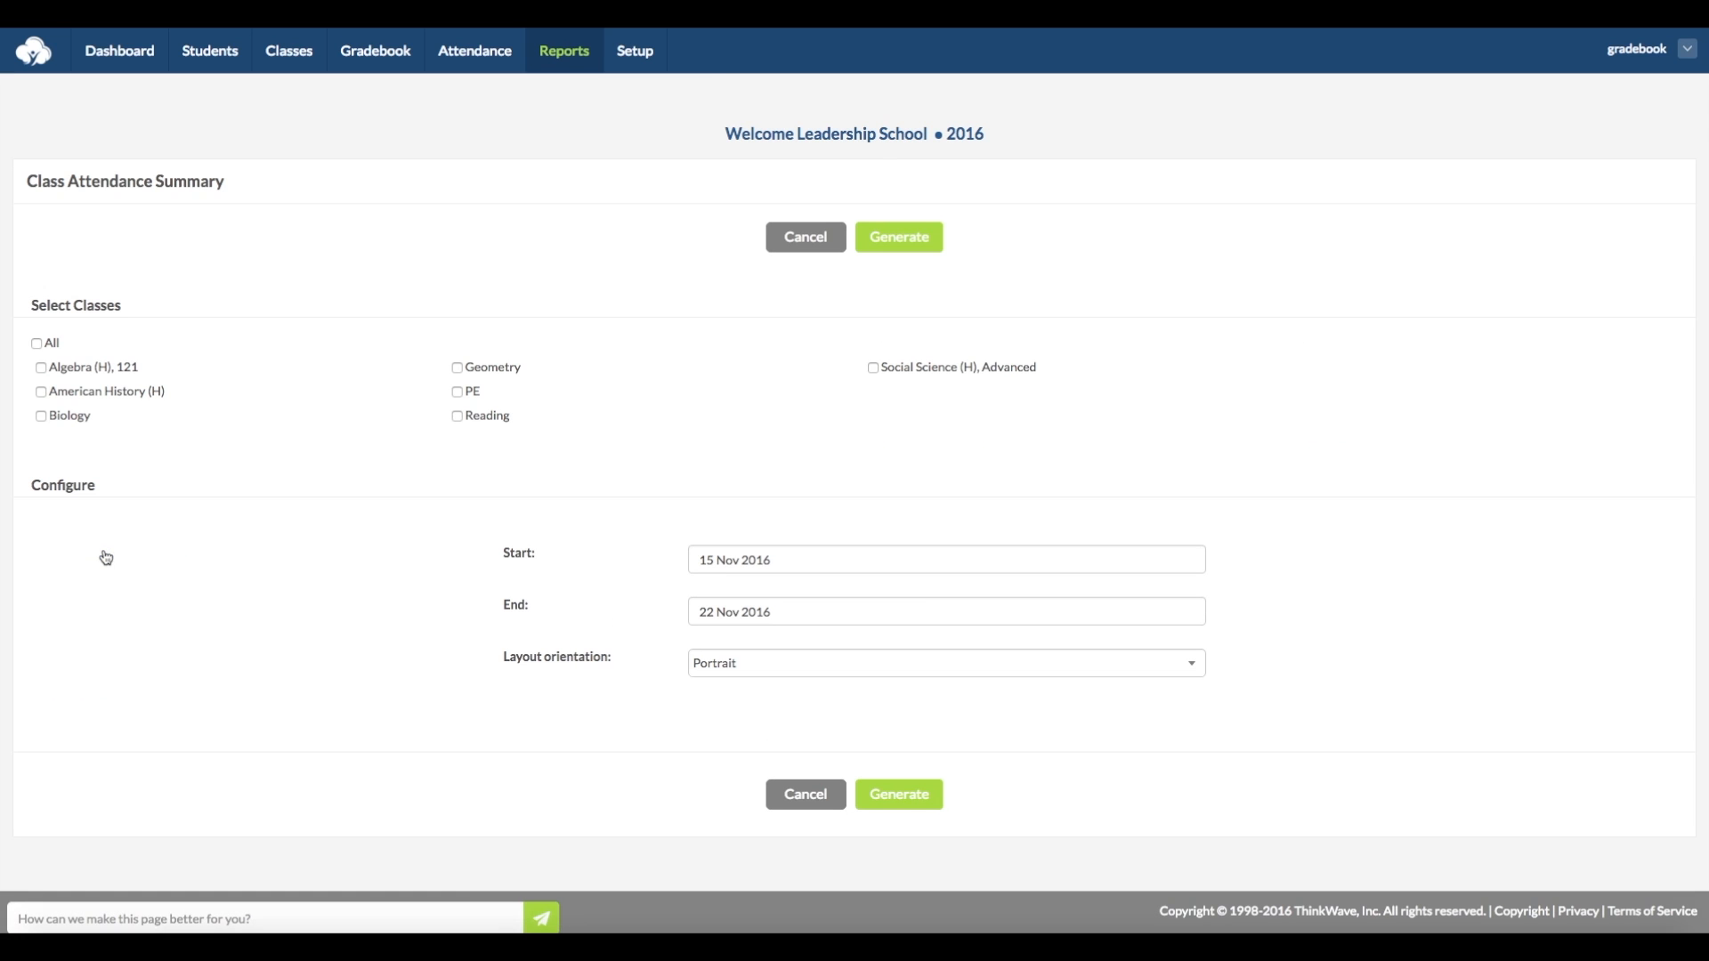
click(34, 343)
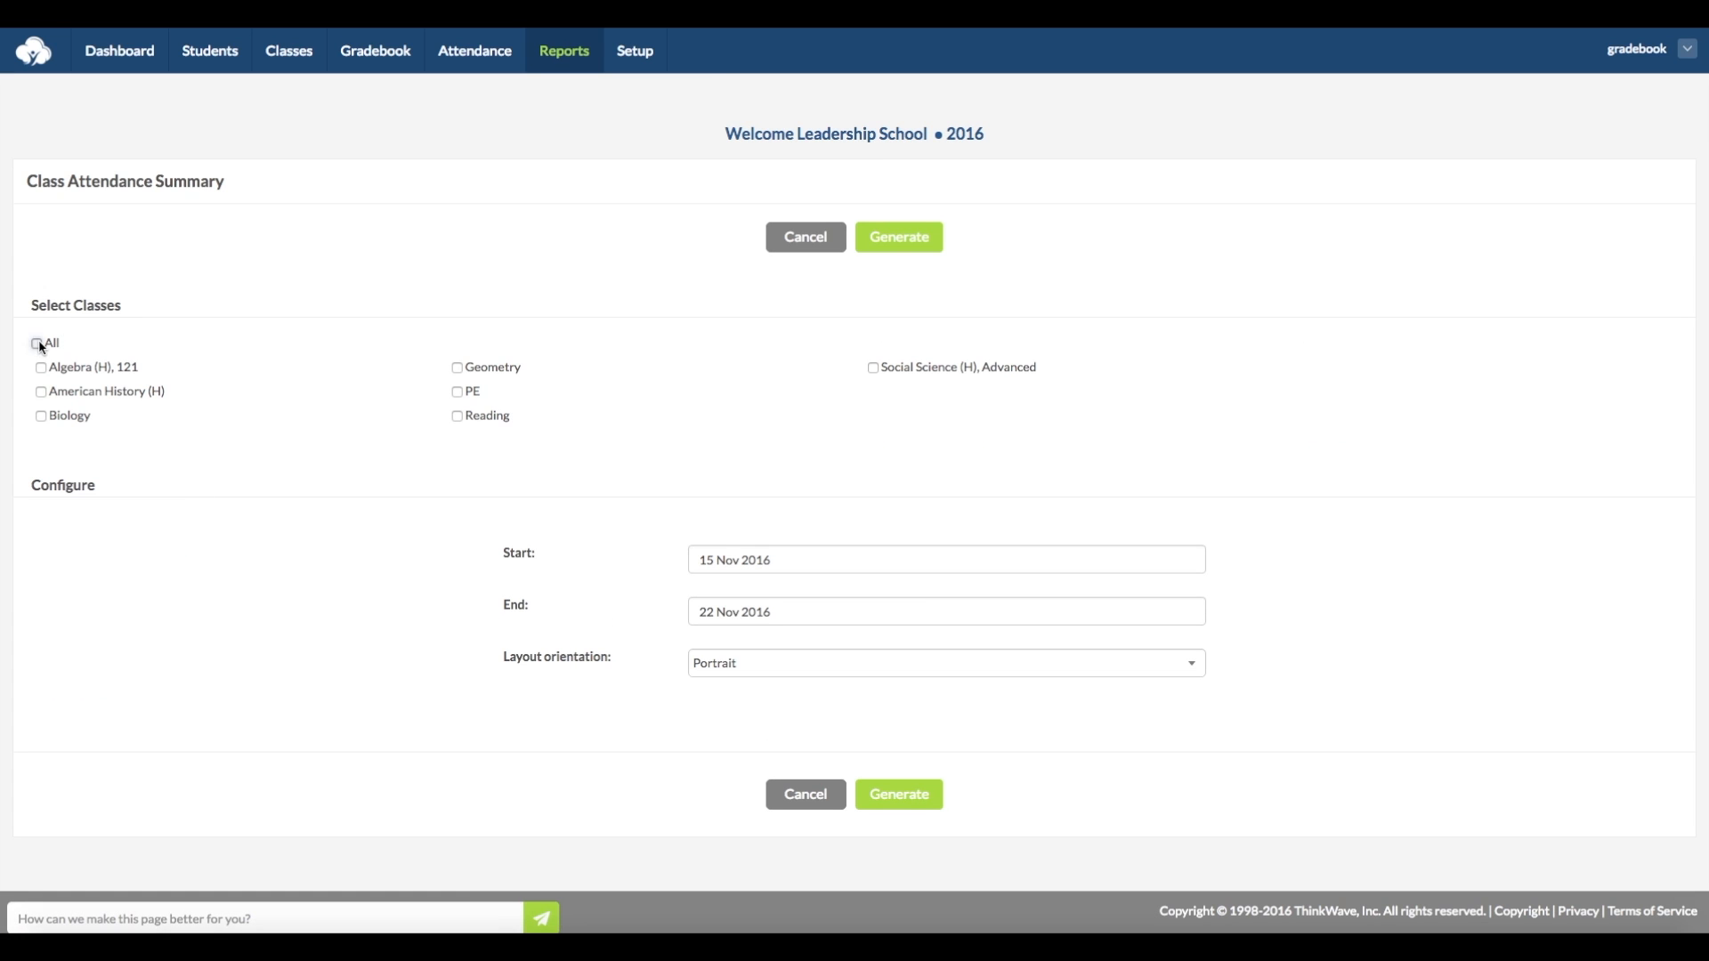
- Set the class attendance period from 1 Oct 2010 to 29 Oct 2010, and generate the report for viewing
click(744, 555)
click(936, 655)
click(933, 832)
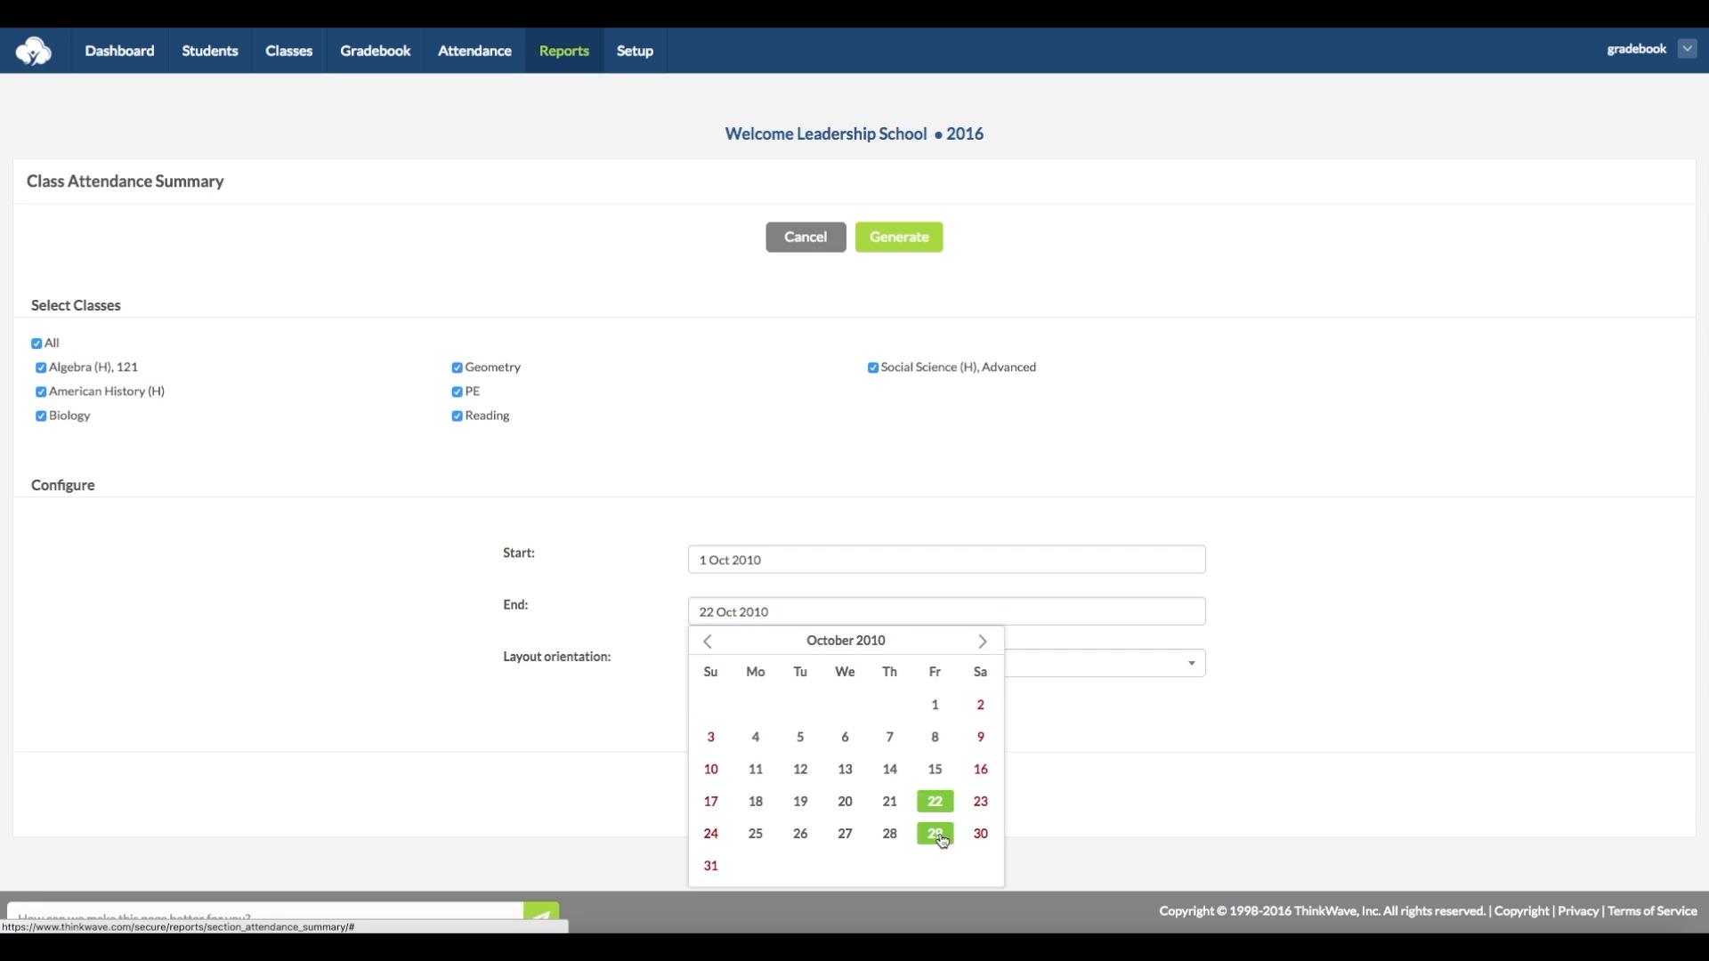
click(914, 801)
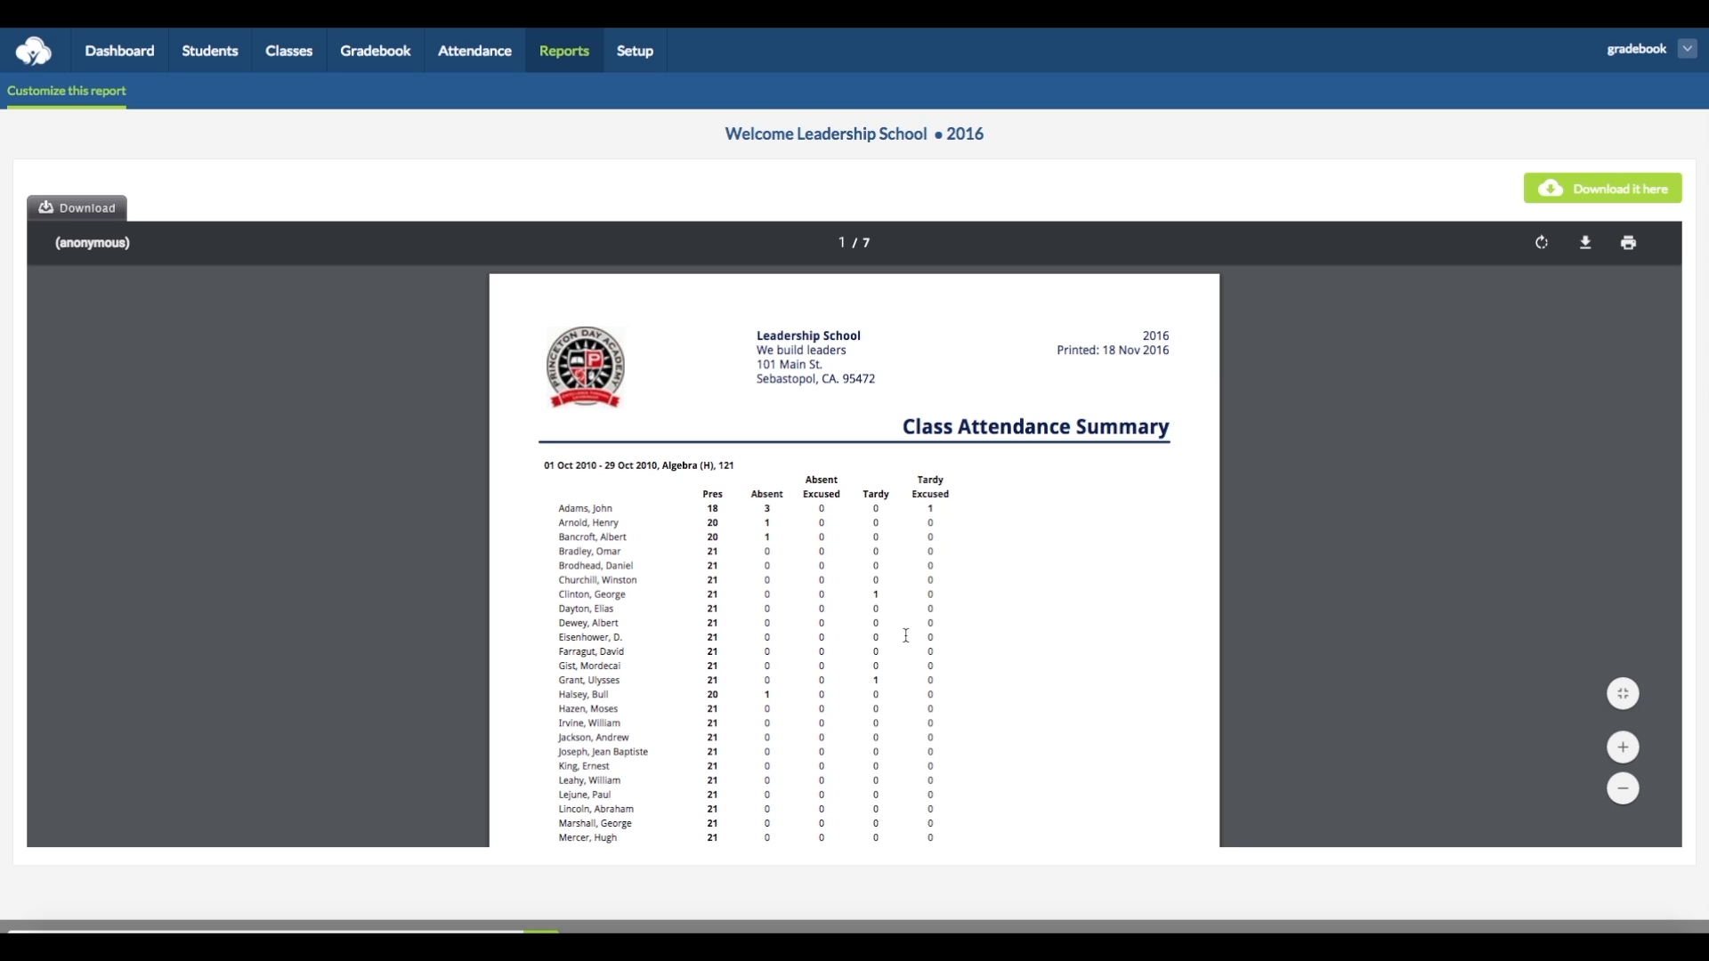
scroll(1008, 622, down, 3)
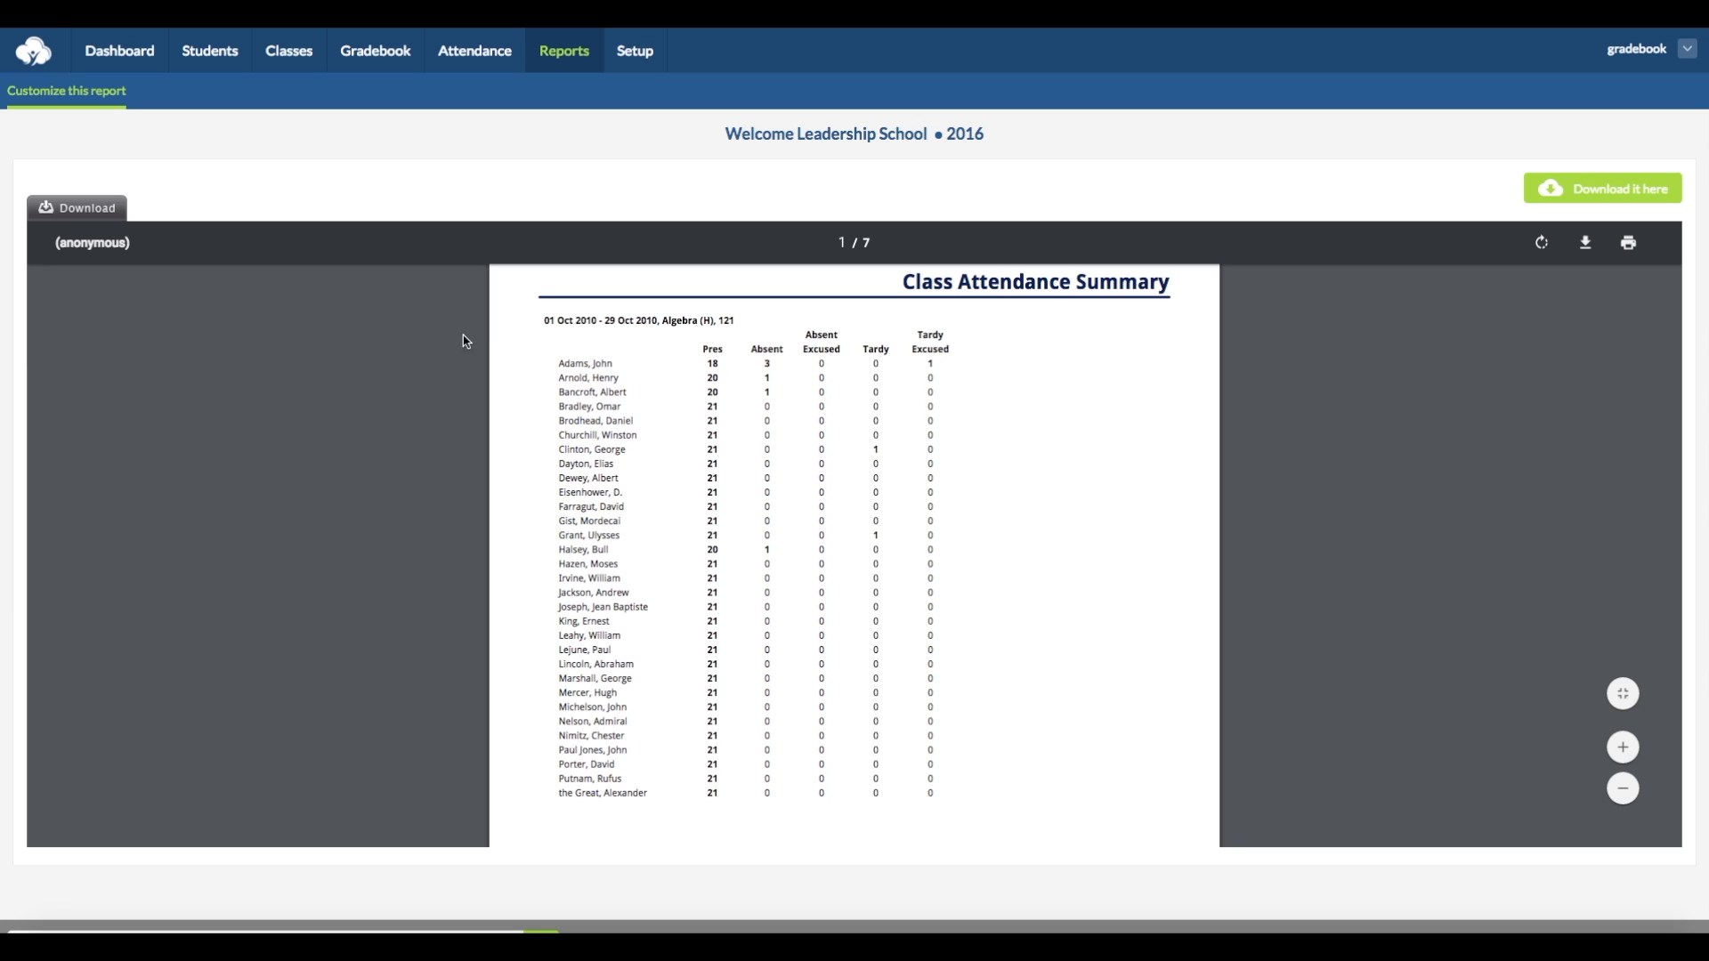
- Generate printable login instructions for the first listed student in the Athletes group, view the letter, and return to the reports overview
click(565, 52)
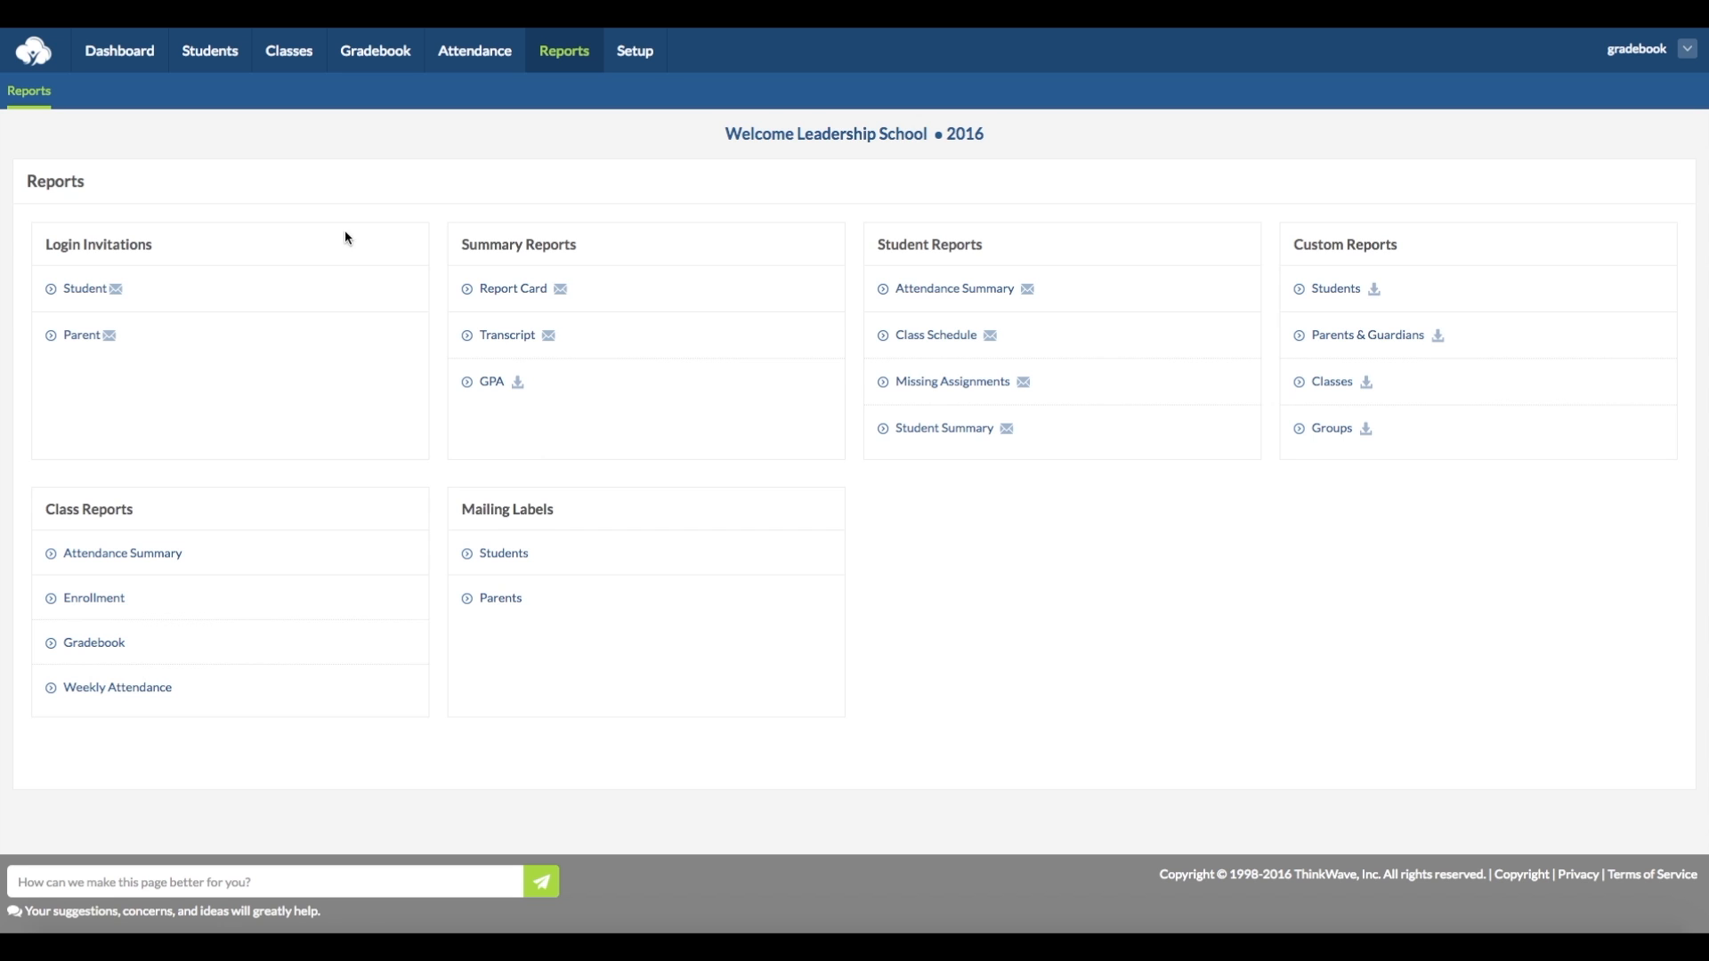
click(82, 290)
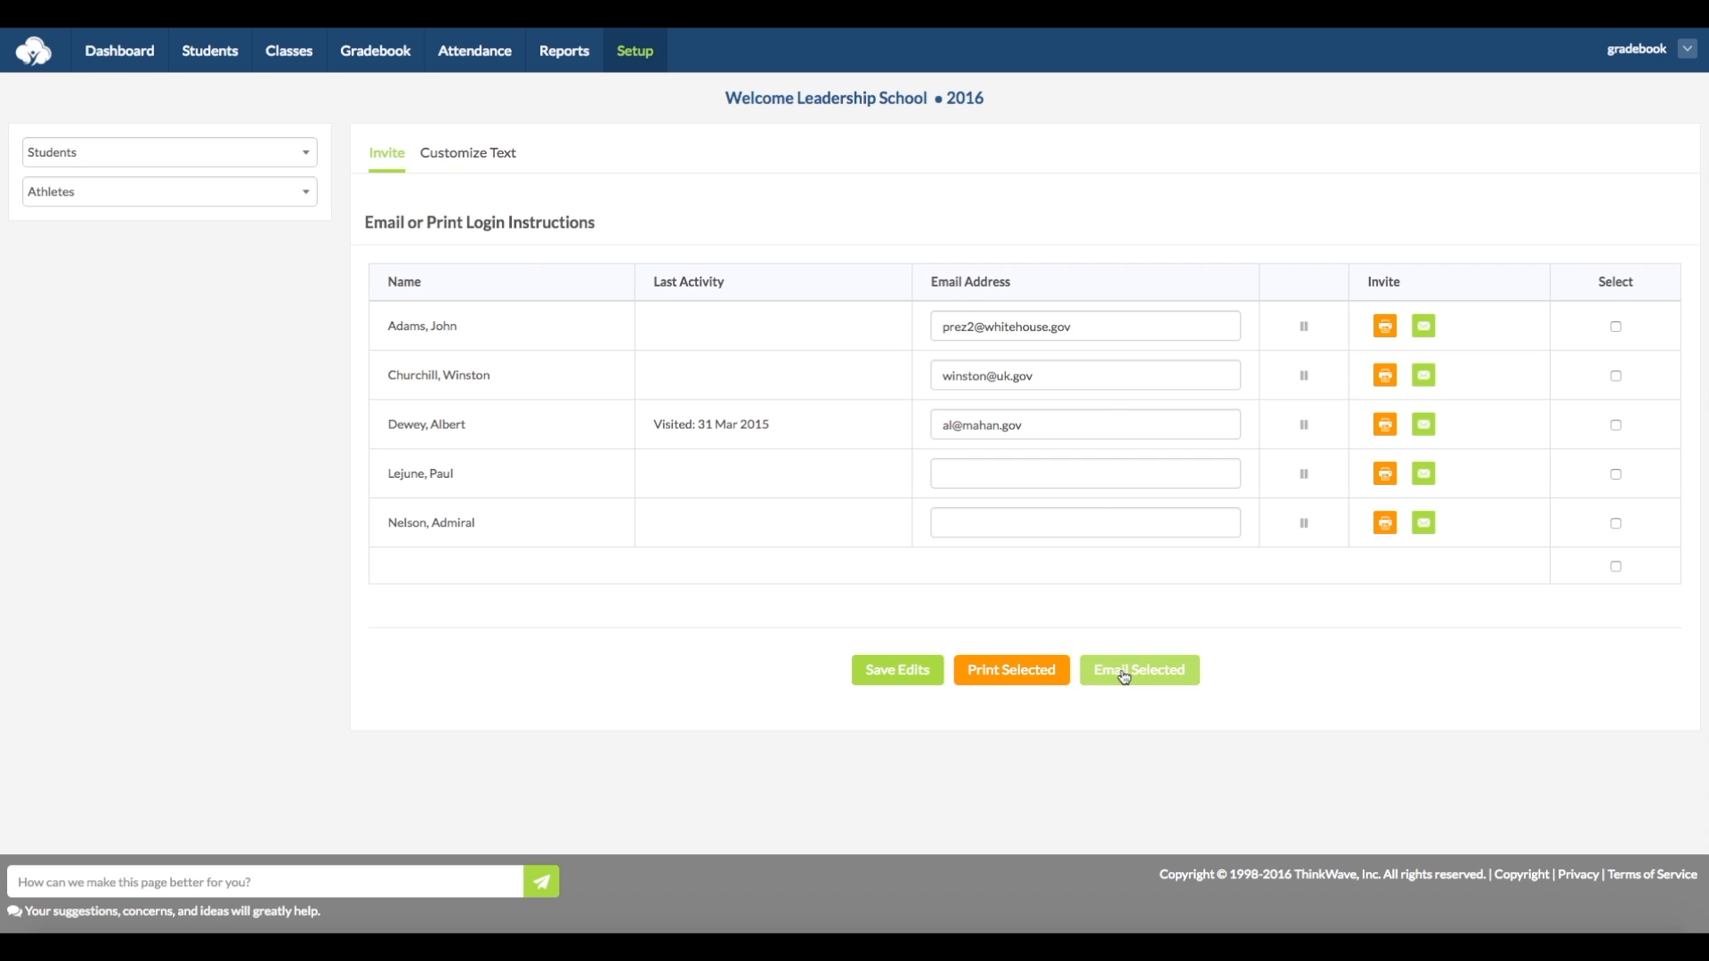
click(1385, 326)
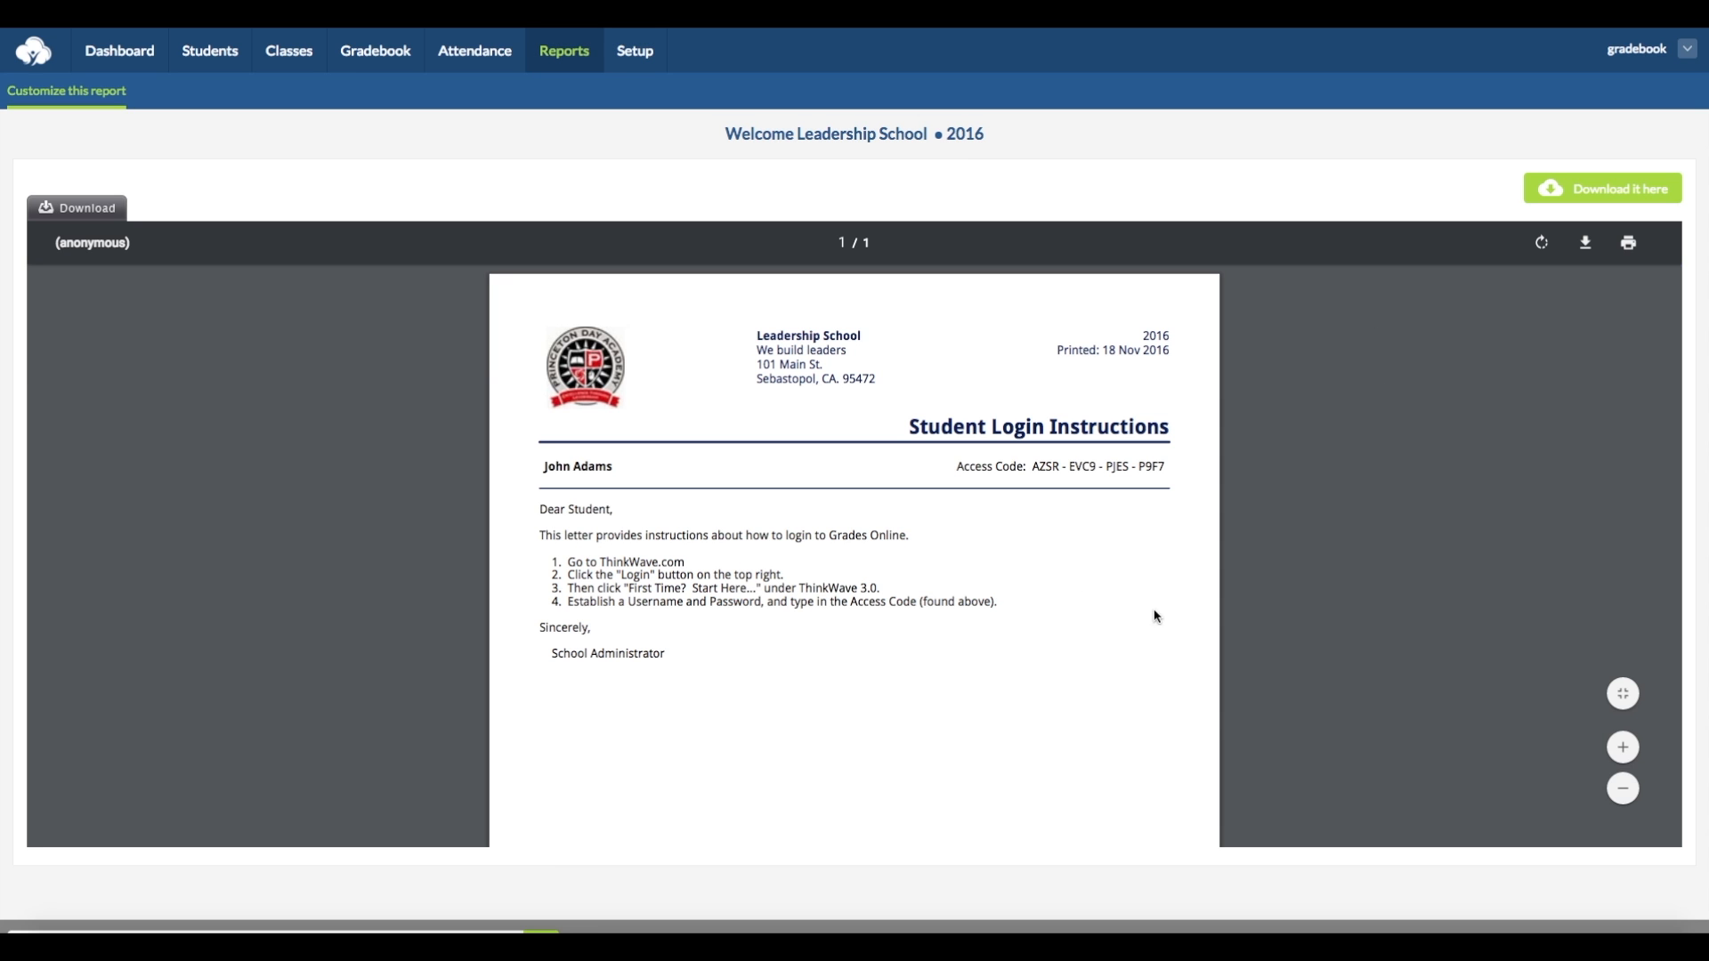
scroll(1306, 406, left, 5)
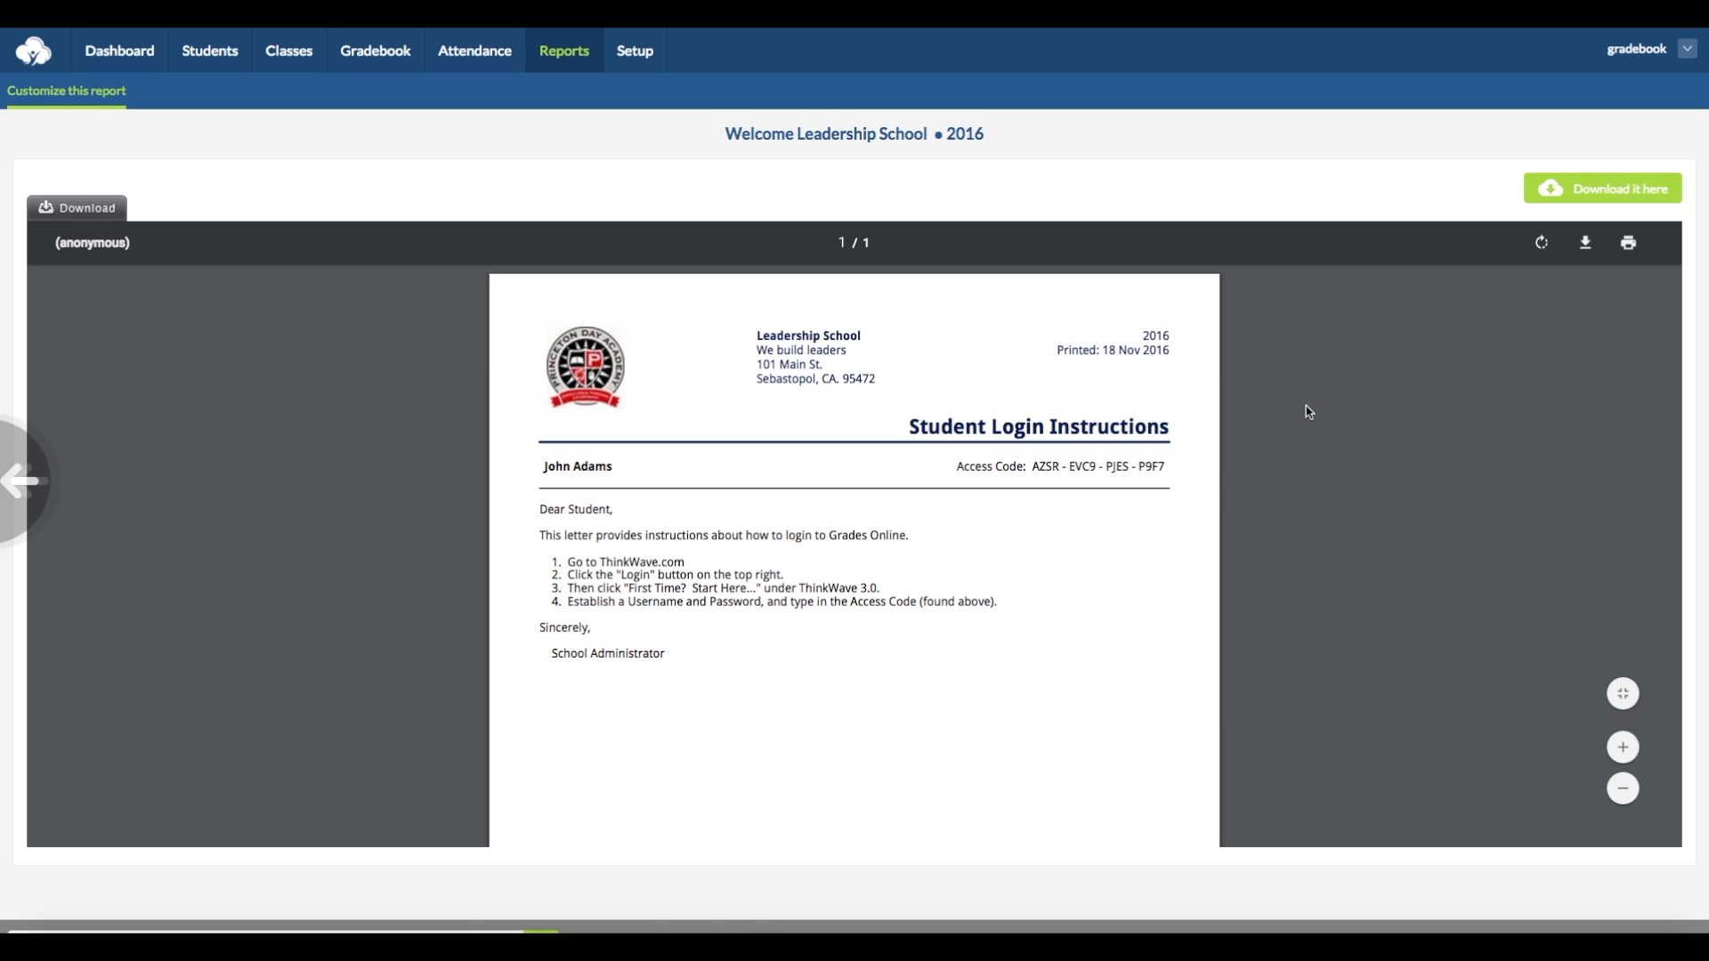
click(557, 56)
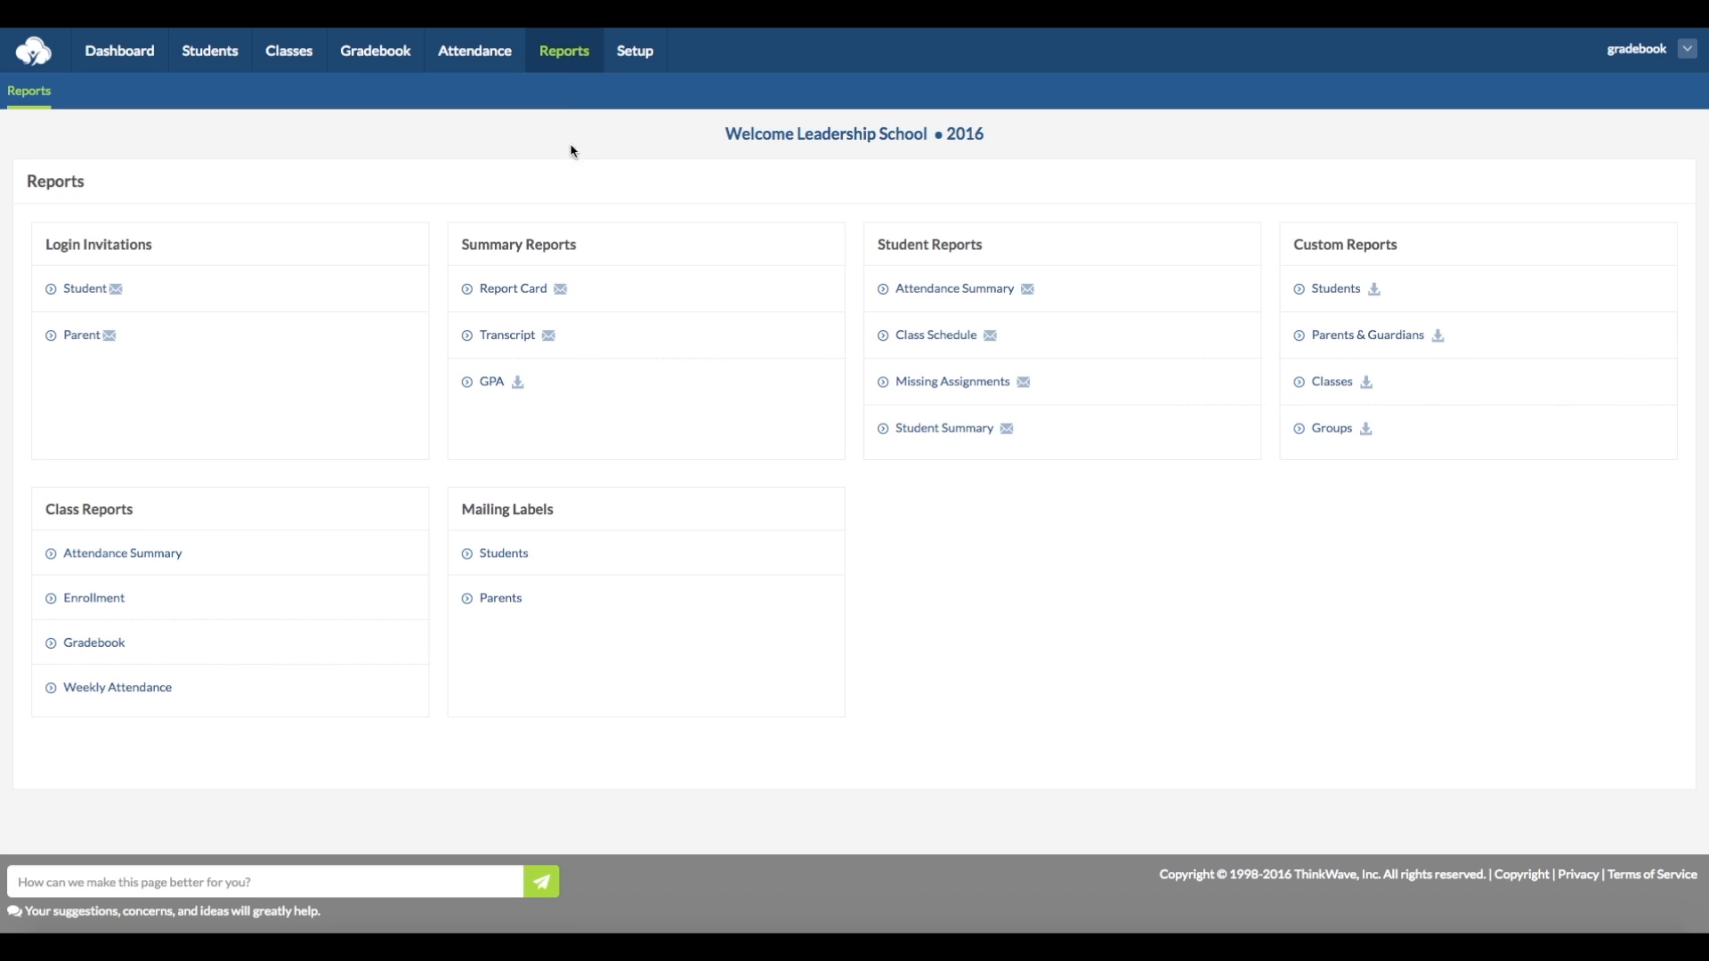